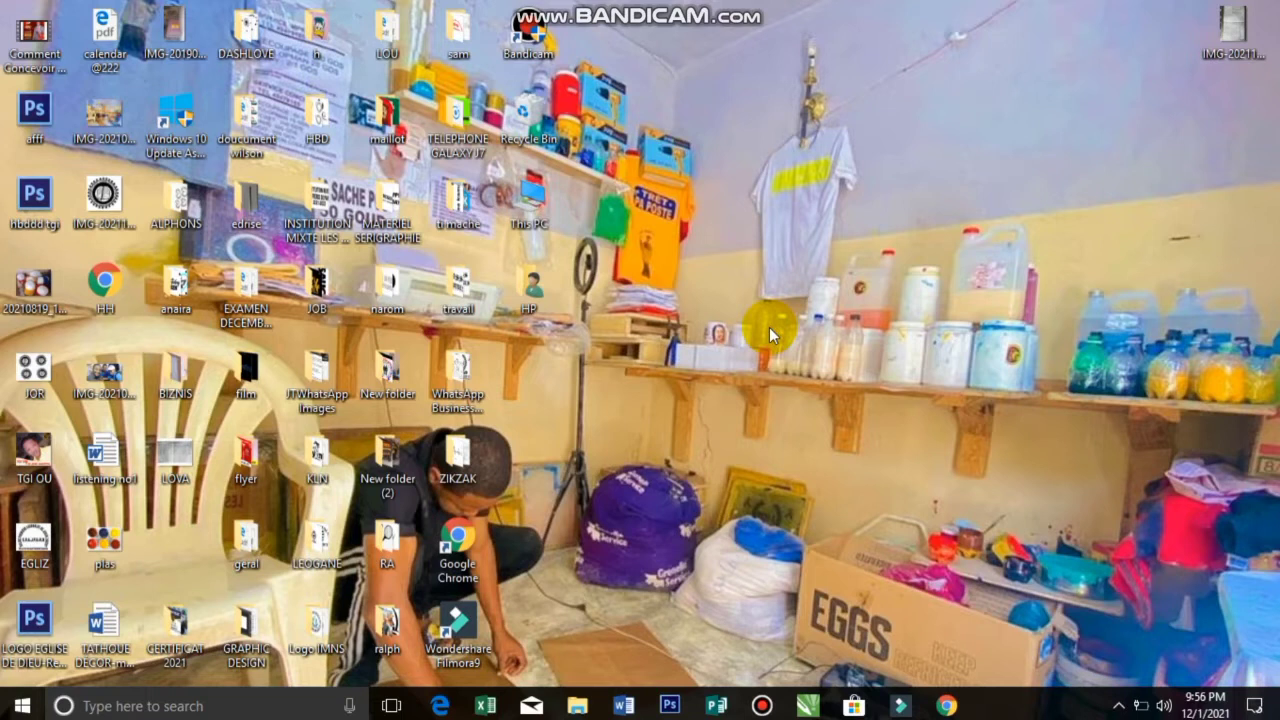
Switch to the Backup_of_Backup_of_4.cdr drawing in CorelDRAW
{"action": "left_click", "coordinate": [808, 705]}
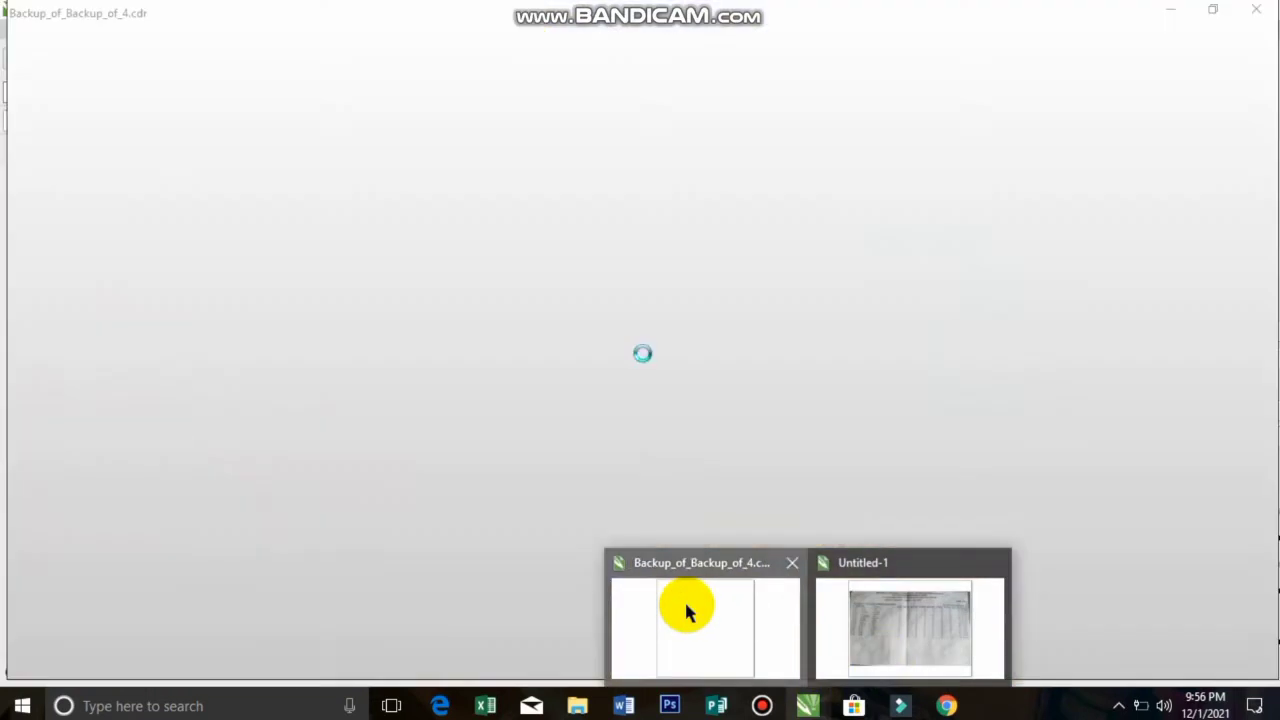
{"action": "left_click", "coordinate": [686, 608]}
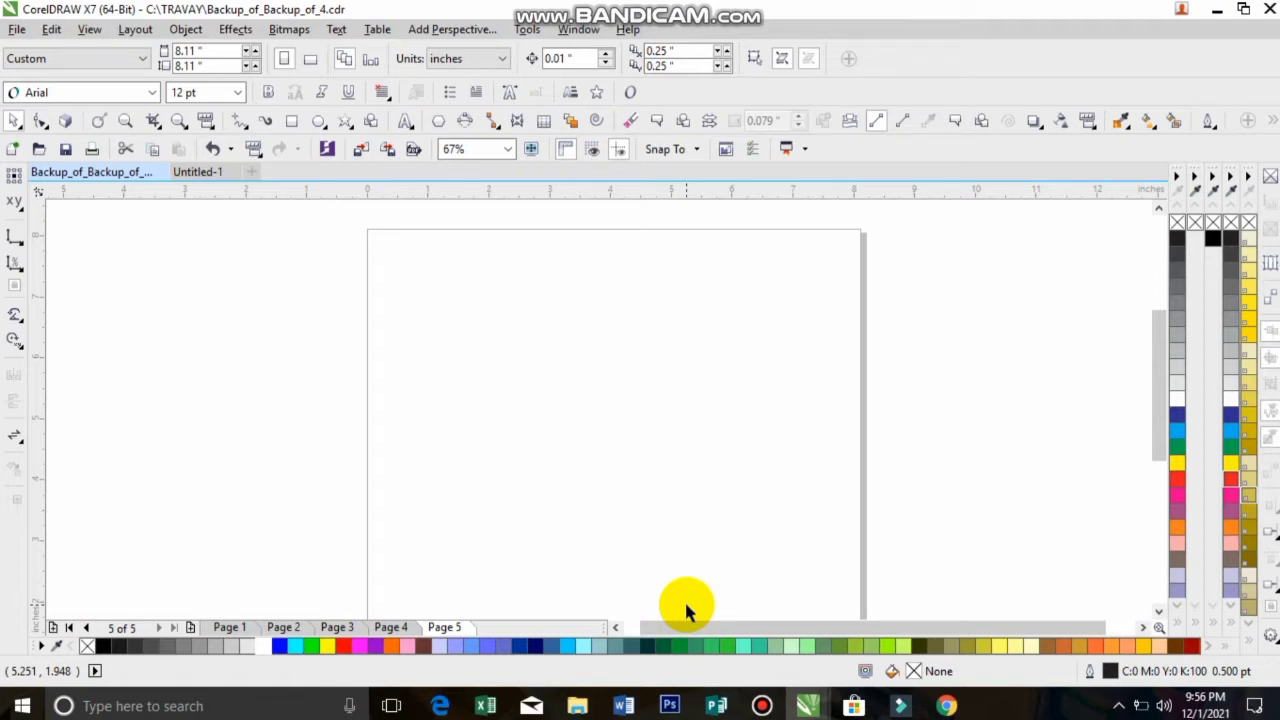
{"action": "scroll", "coordinate": [1160, 390], "scroll_direction": "down", "scroll_amount": 1}
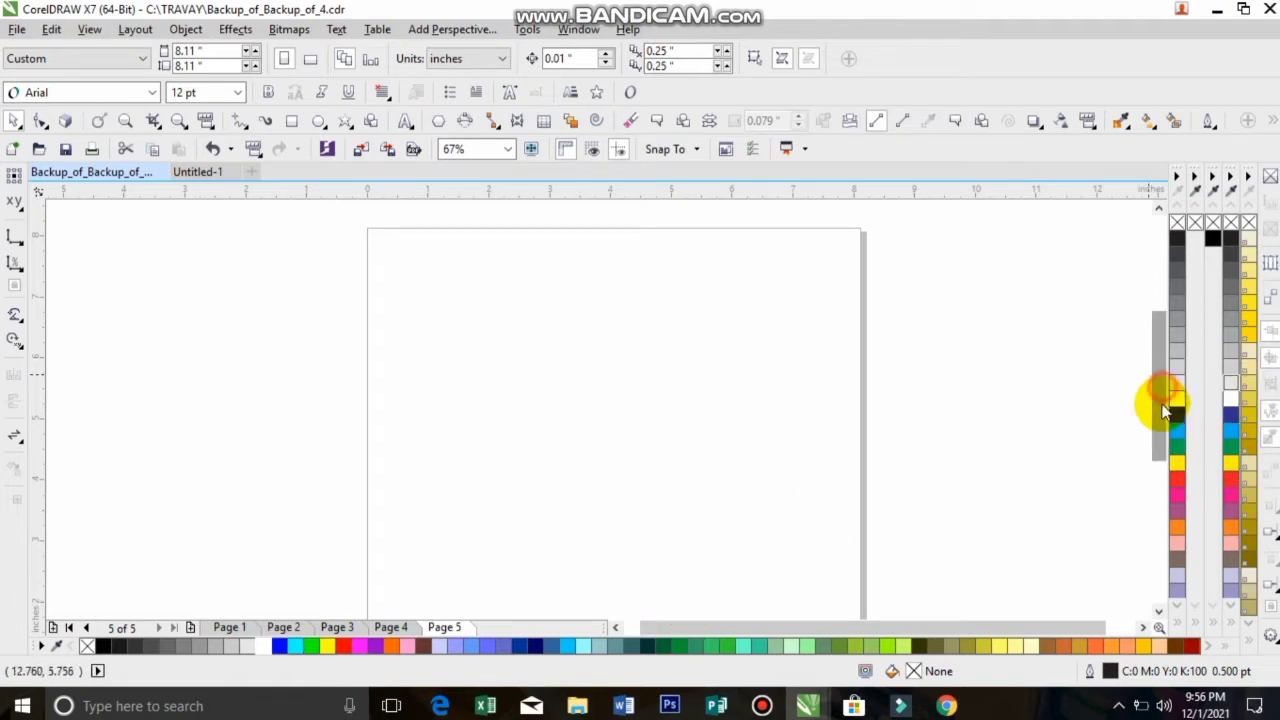
{"action": "scroll", "coordinate": [1149, 371], "scroll_direction": "up", "scroll_amount": 1}
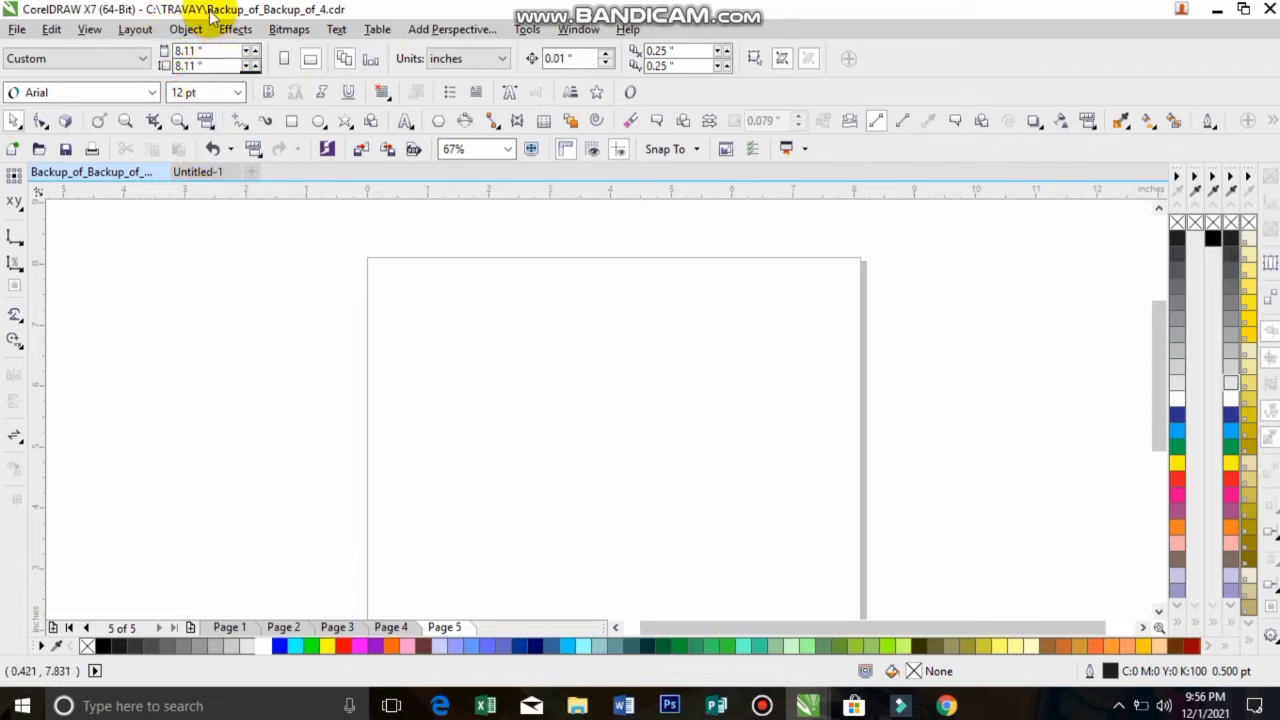
Set the page dimensions to 3.3 inches wide and 7.3 inches high
{"action": "double_click", "coordinate": [189, 51]}
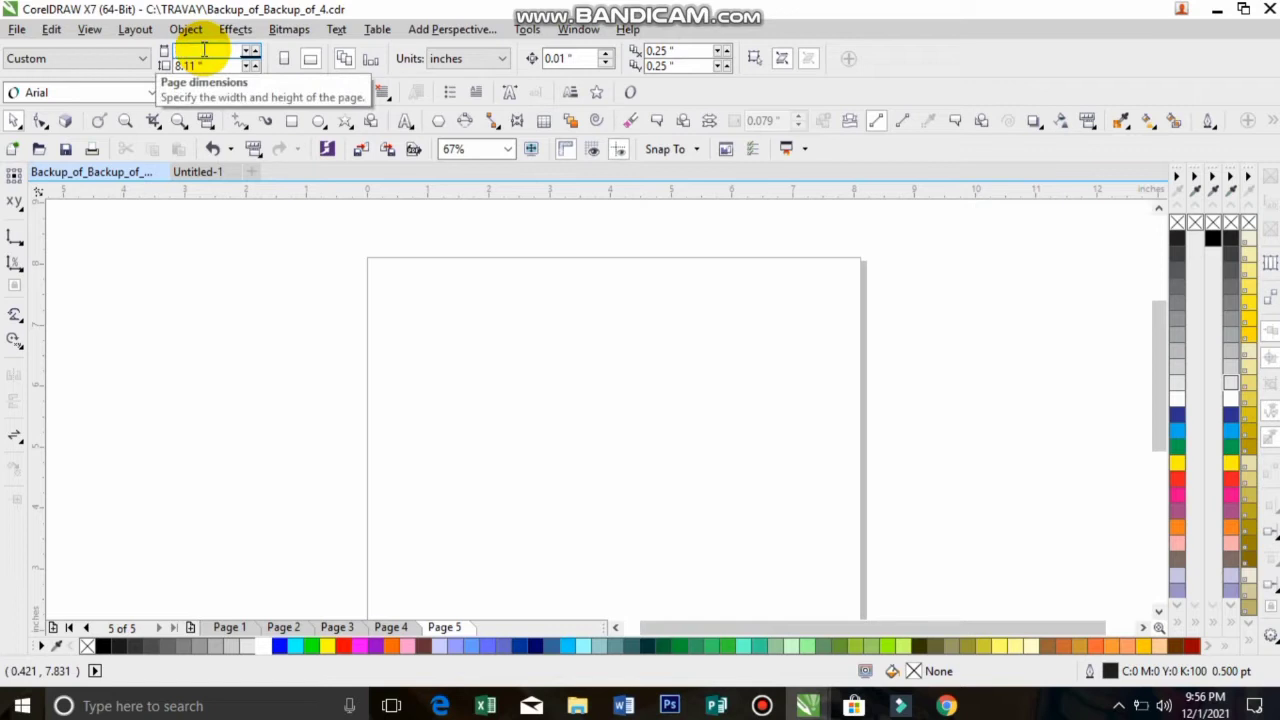
{"action": "type", "text": "3.3"}
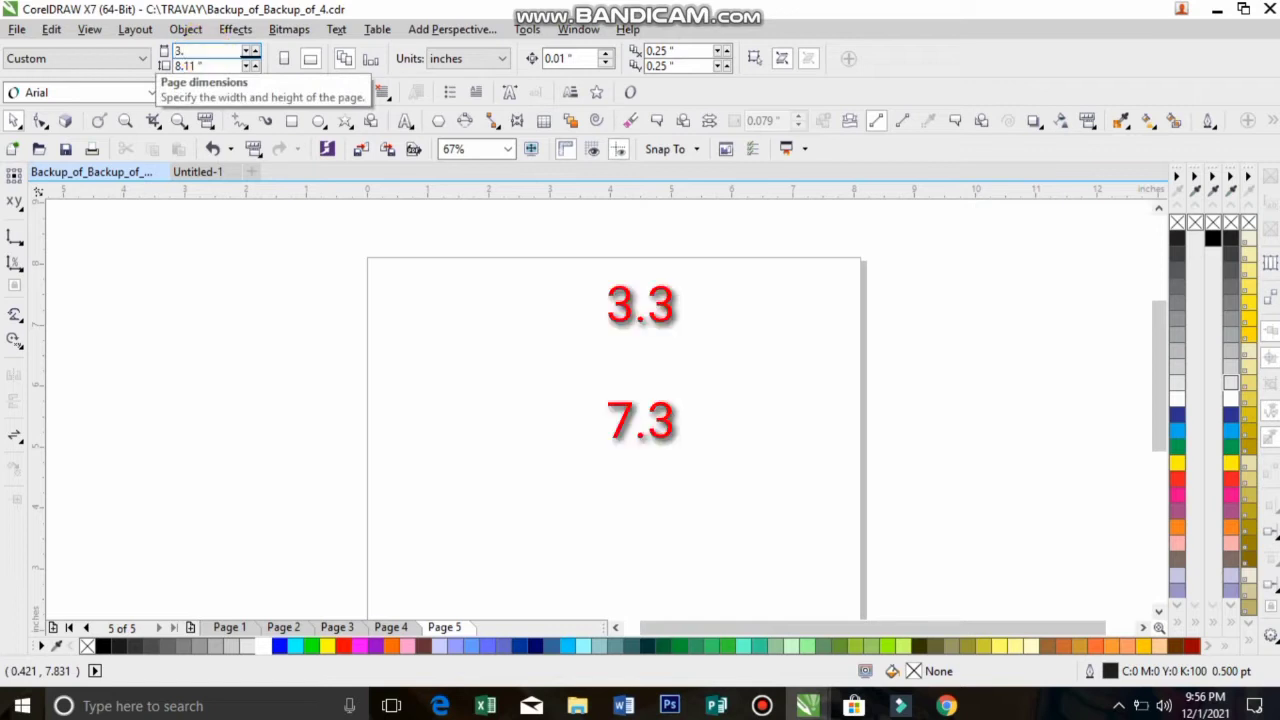
{"action": "left_click", "coordinate": [203, 66]}
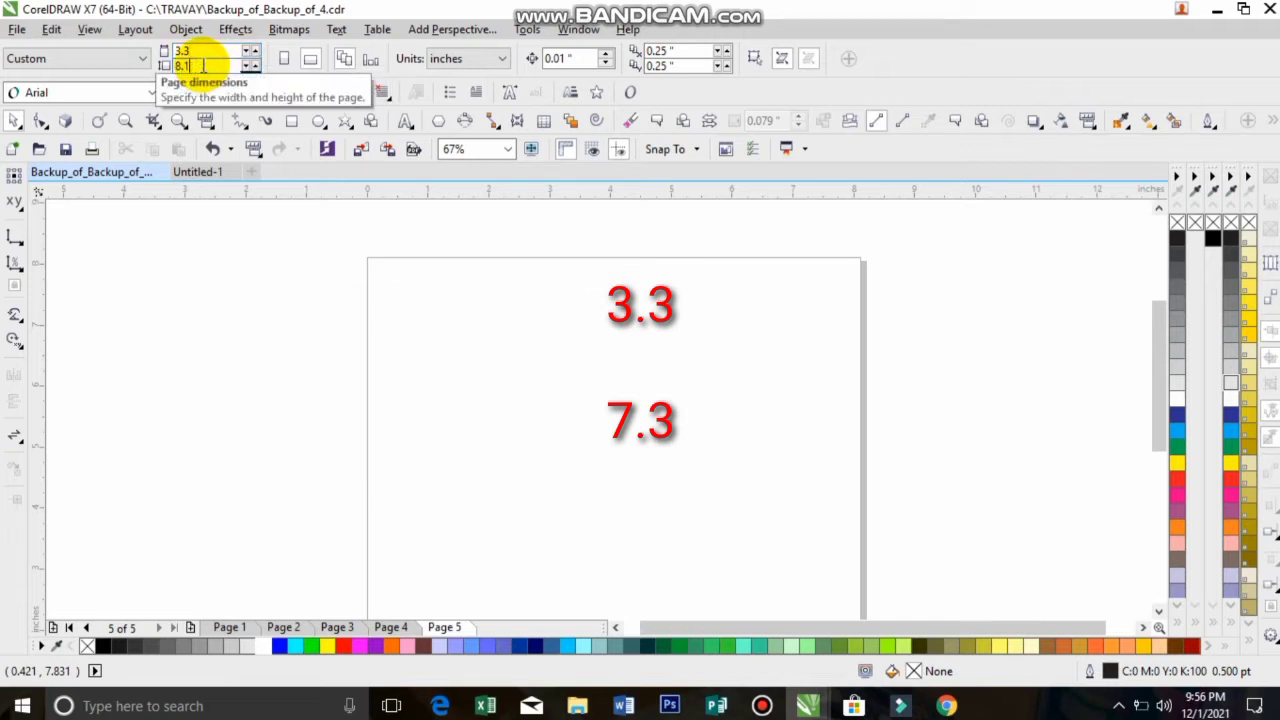
{"action": "type", "text": "7.3 \""}
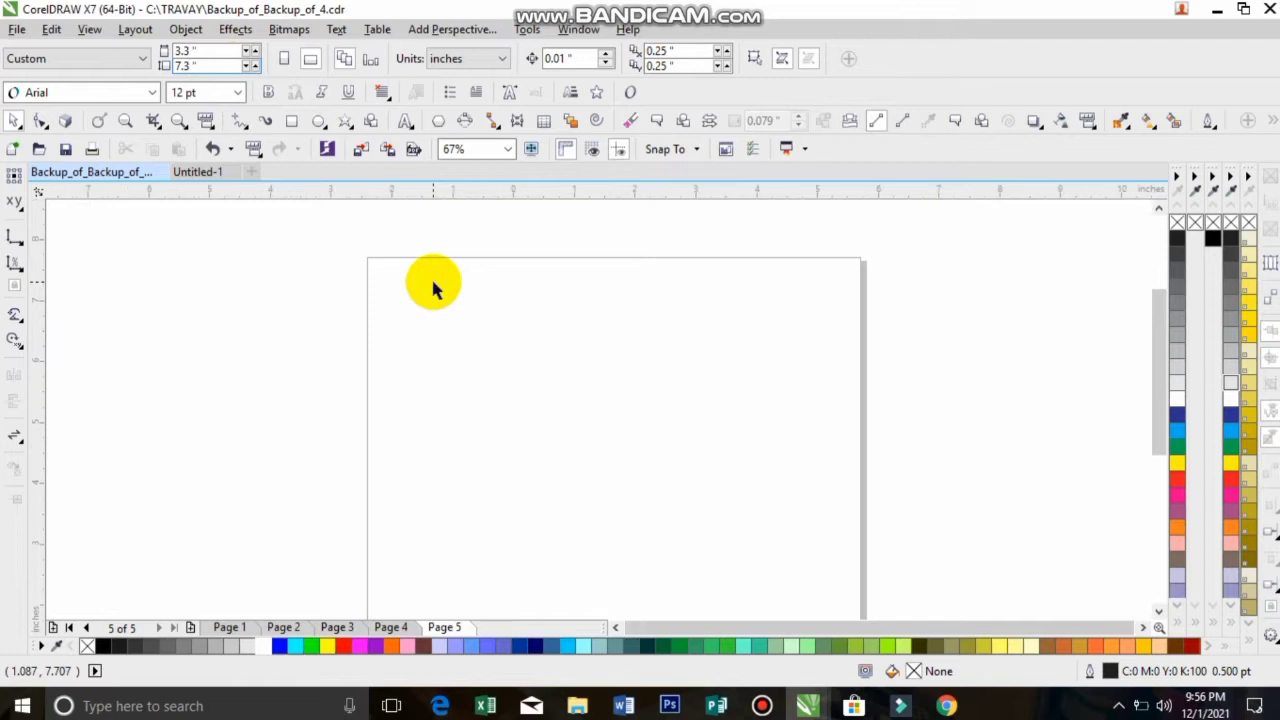
{"action": "key", "text": "Return"}
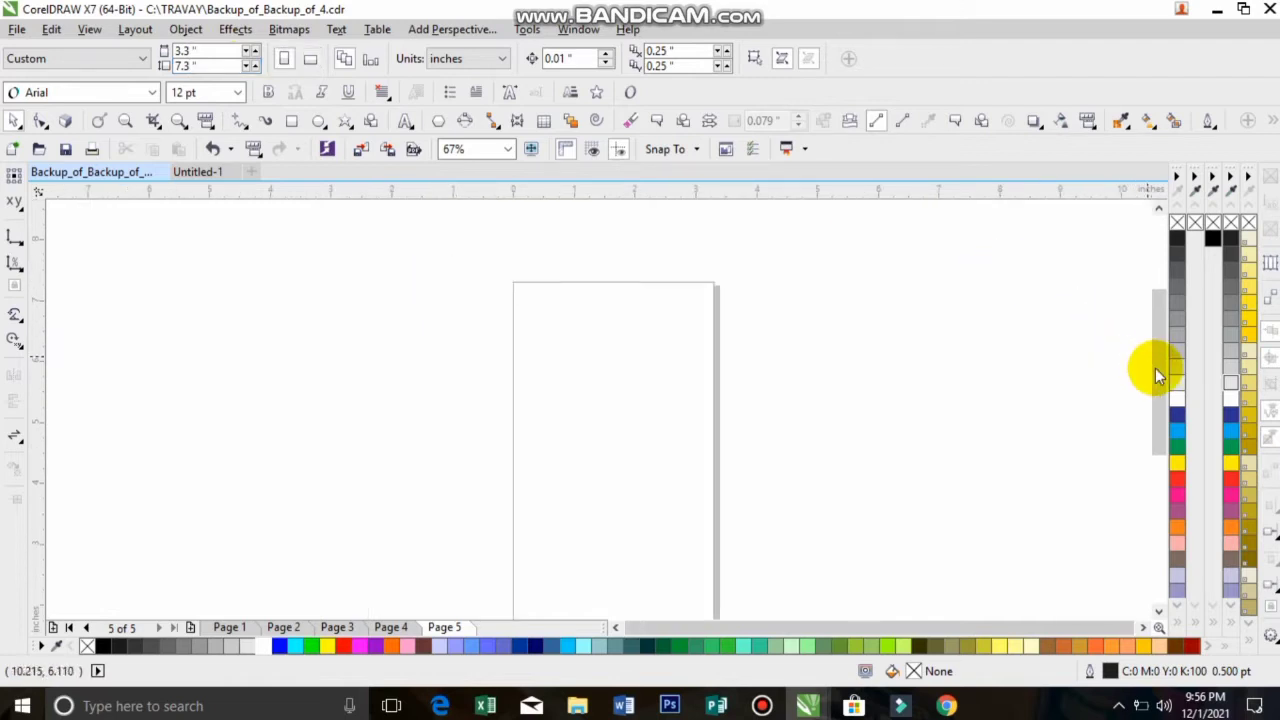
Change the page orientation to landscape
{"action": "mouse_move", "coordinate": [1155, 368]}
{"action": "left_mouse_down"}
{"action": "mouse_move", "coordinate": [1158, 420]}
{"action": "mouse_move", "coordinate": [1157, 386]}
{"action": "left_mouse_up"}
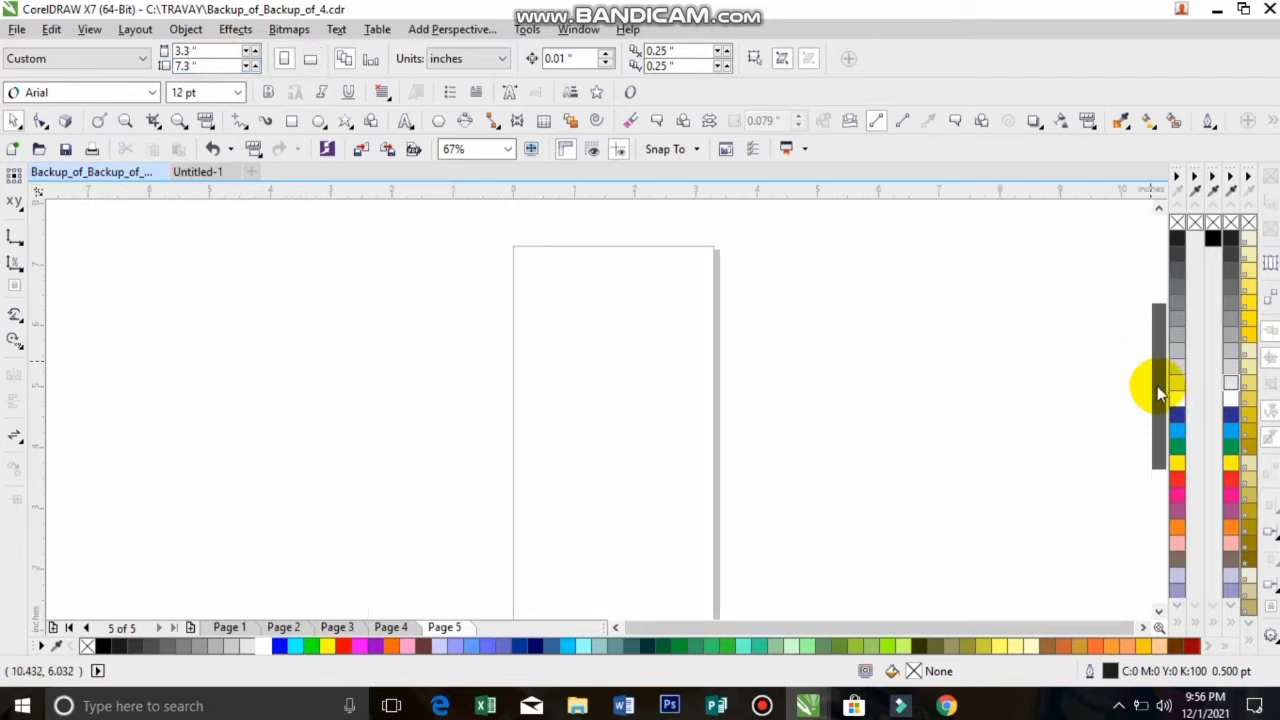
{"action": "left_click", "coordinate": [312, 60]}
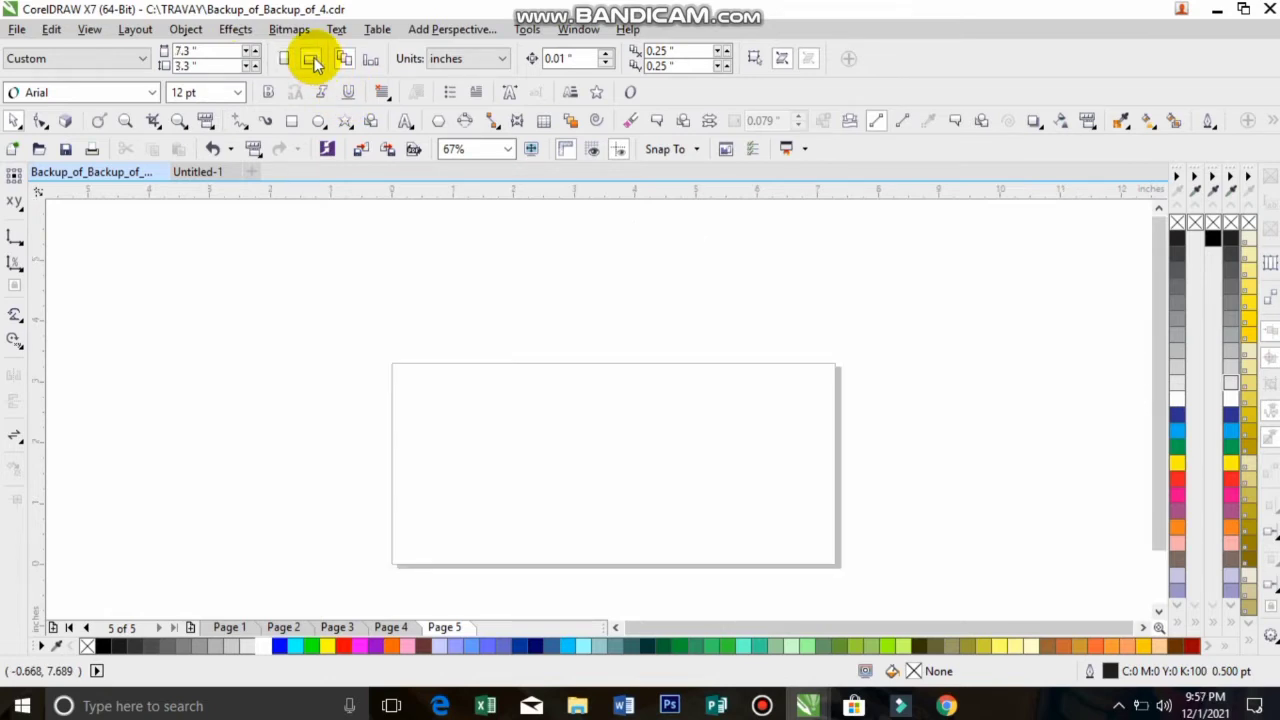
{"action": "left_click", "coordinate": [286, 60]}
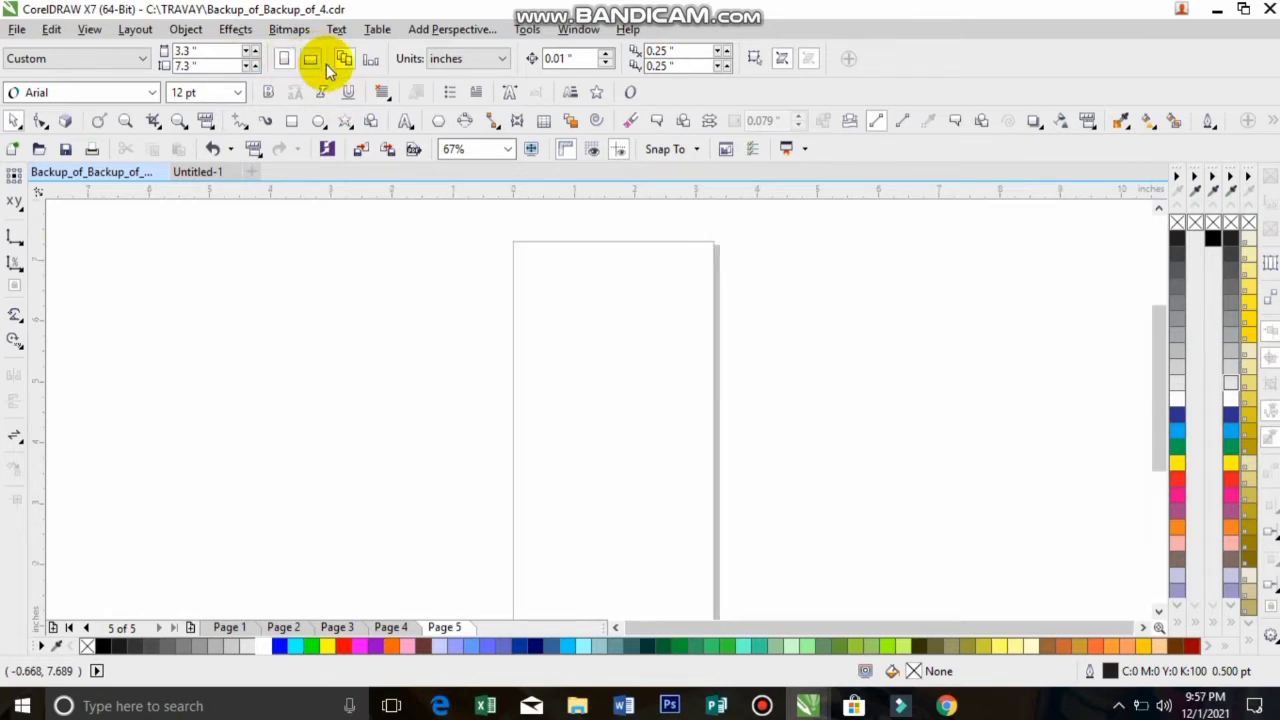
{"action": "left_click", "coordinate": [311, 60]}
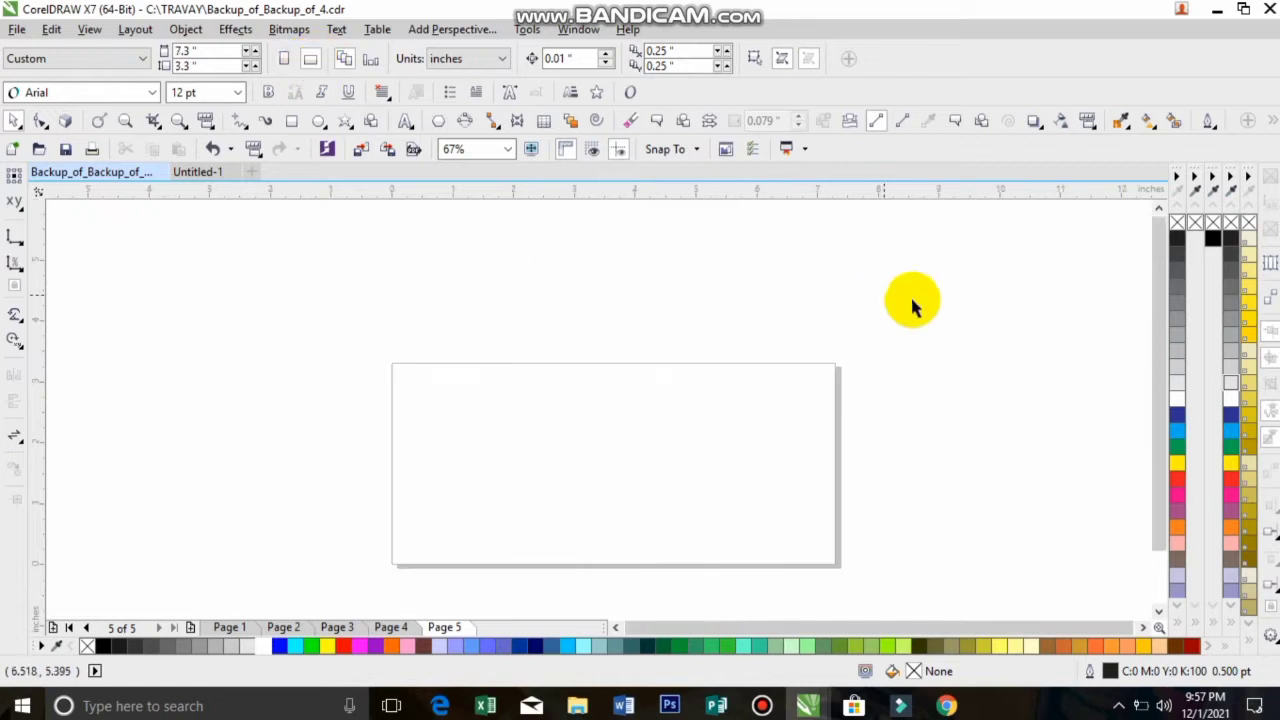
Create a rectangle covering the whole page and fill it with yellow
{"action": "scroll", "coordinate": [1159, 335], "scroll_direction": "down", "scroll_amount": 2}
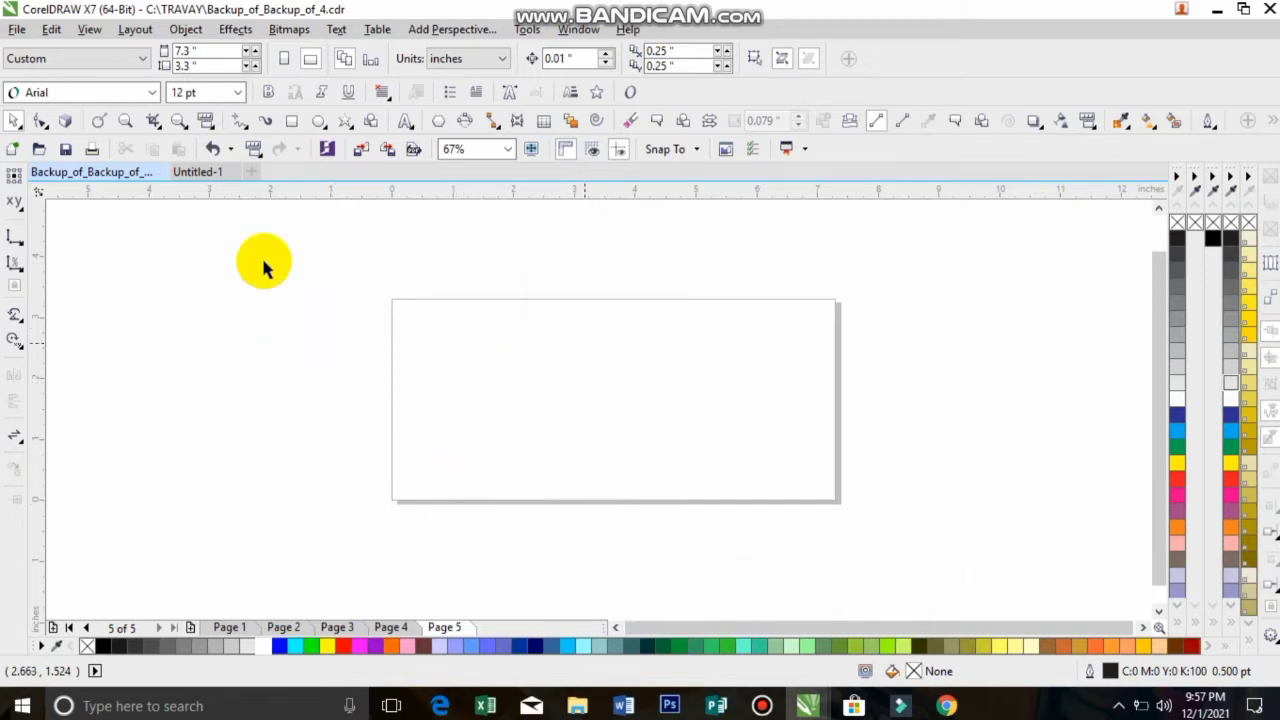
{"action": "left_click", "coordinate": [178, 120]}
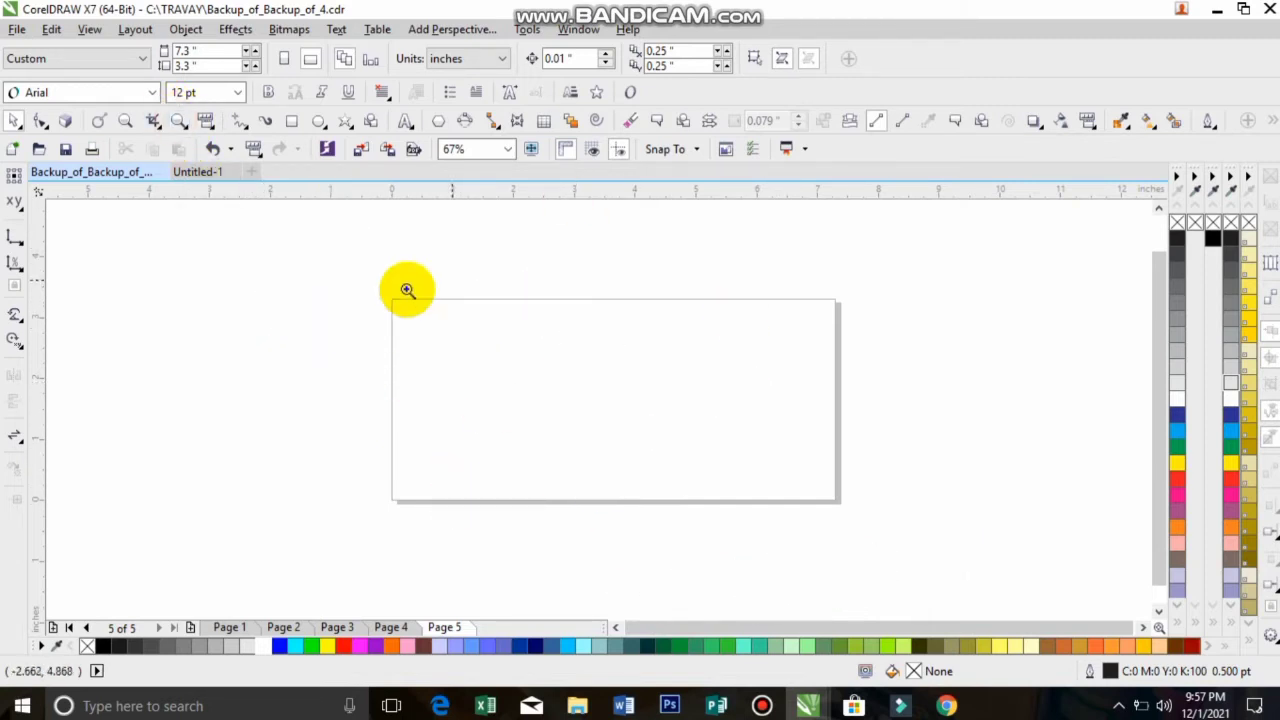
{"action": "left_click_drag", "start_coordinate": [638, 435], "coordinate": [874, 514]}
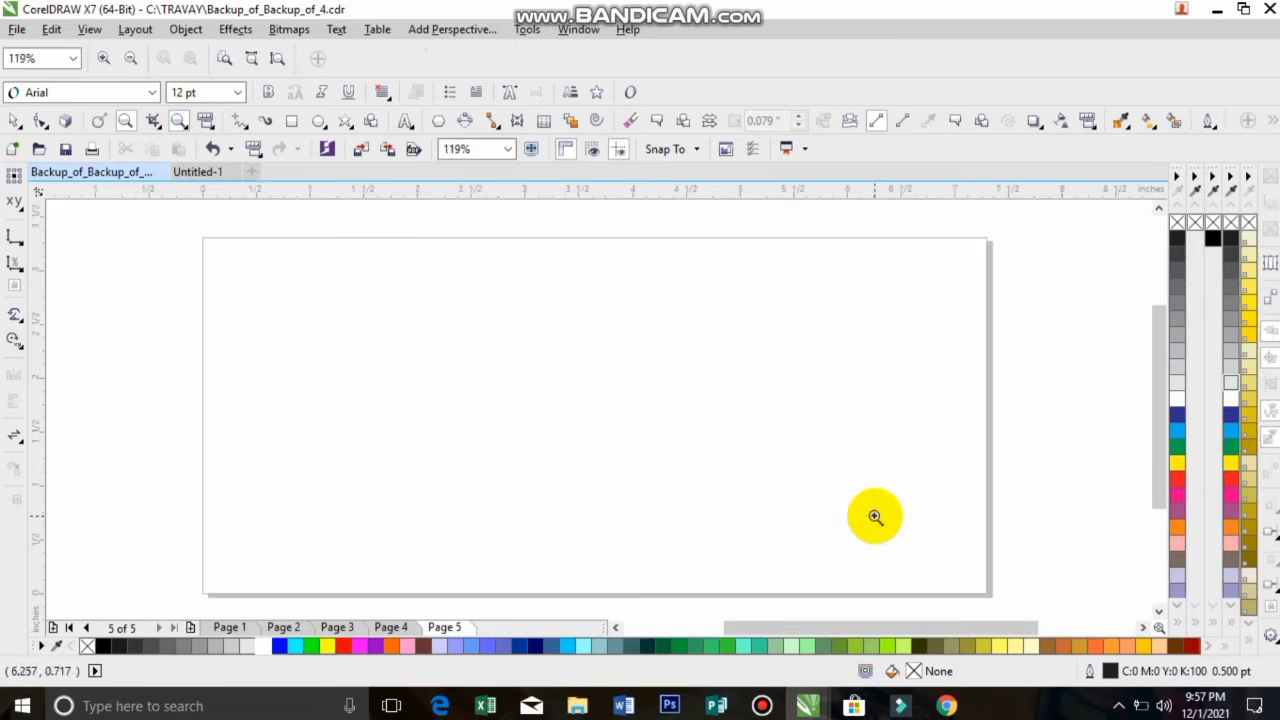
{"action": "left_click", "coordinate": [14, 120]}
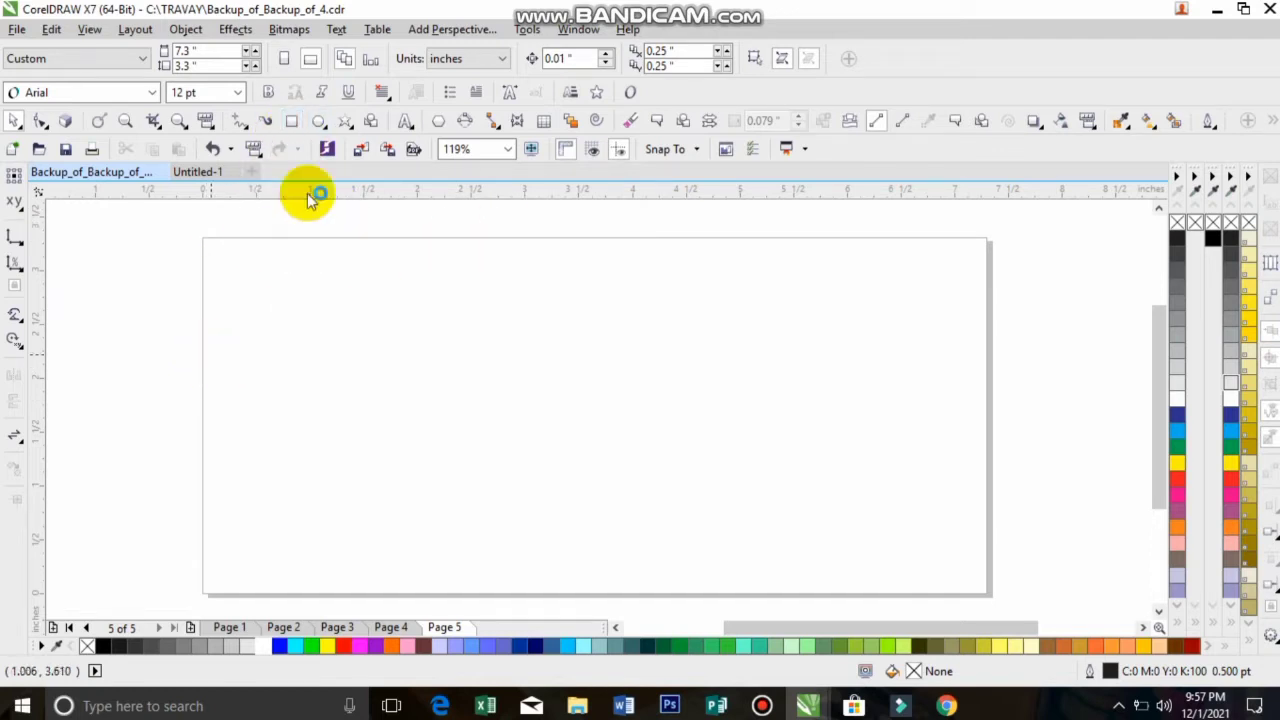
{"action": "double_click", "coordinate": [291, 127]}
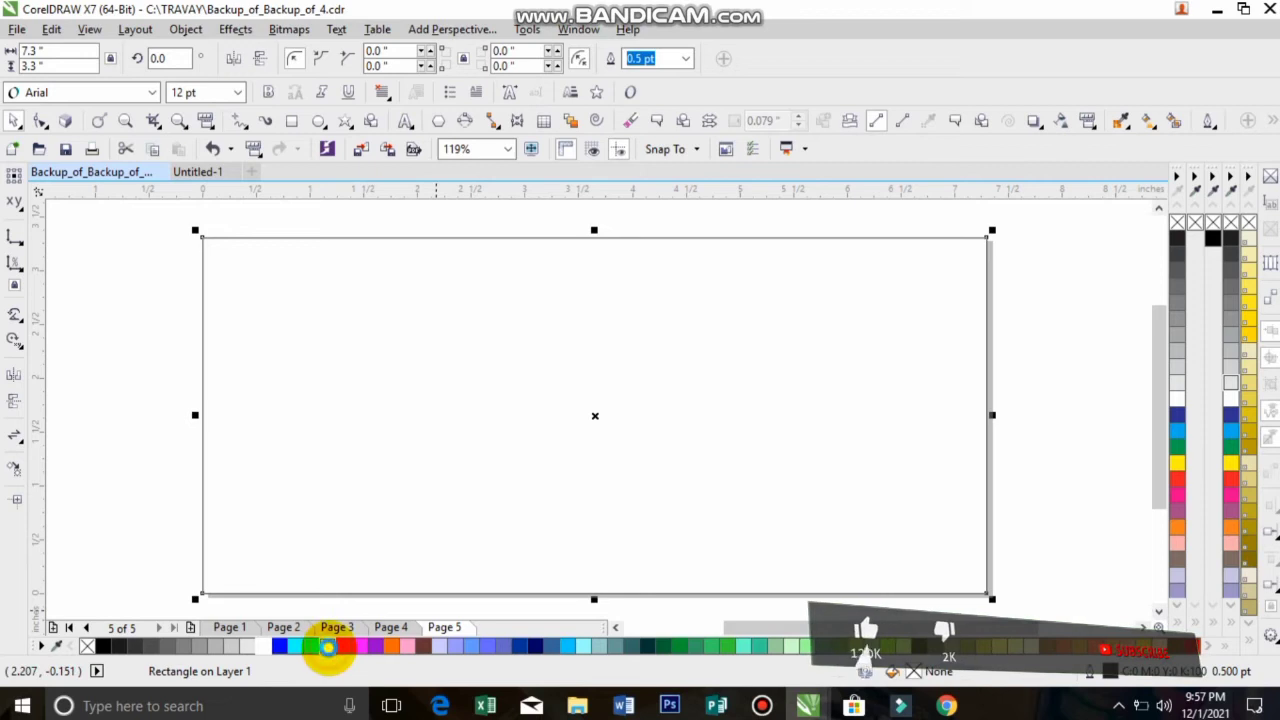
{"action": "left_click", "coordinate": [328, 647]}
{"action": "left_click", "coordinate": [118, 292]}
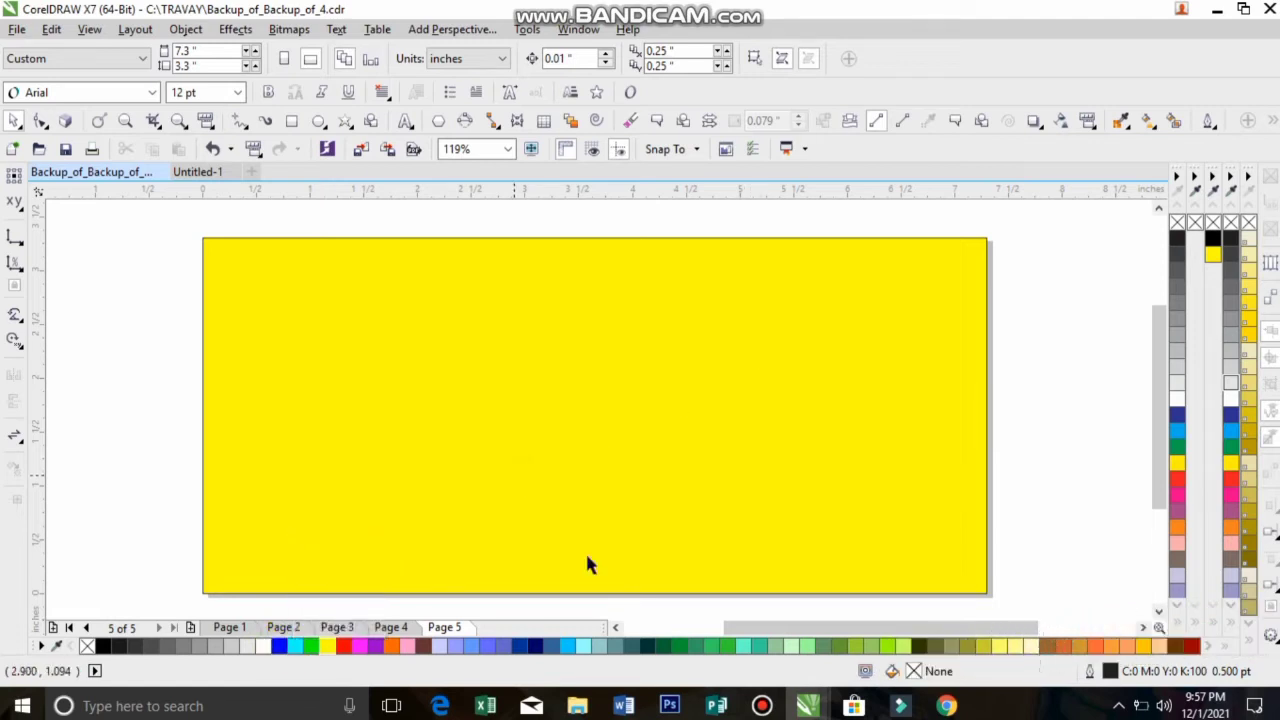
In File Explorer, search the Desktop for "REMO" and open the REMOVE folder
{"action": "left_click", "coordinate": [578, 706]}
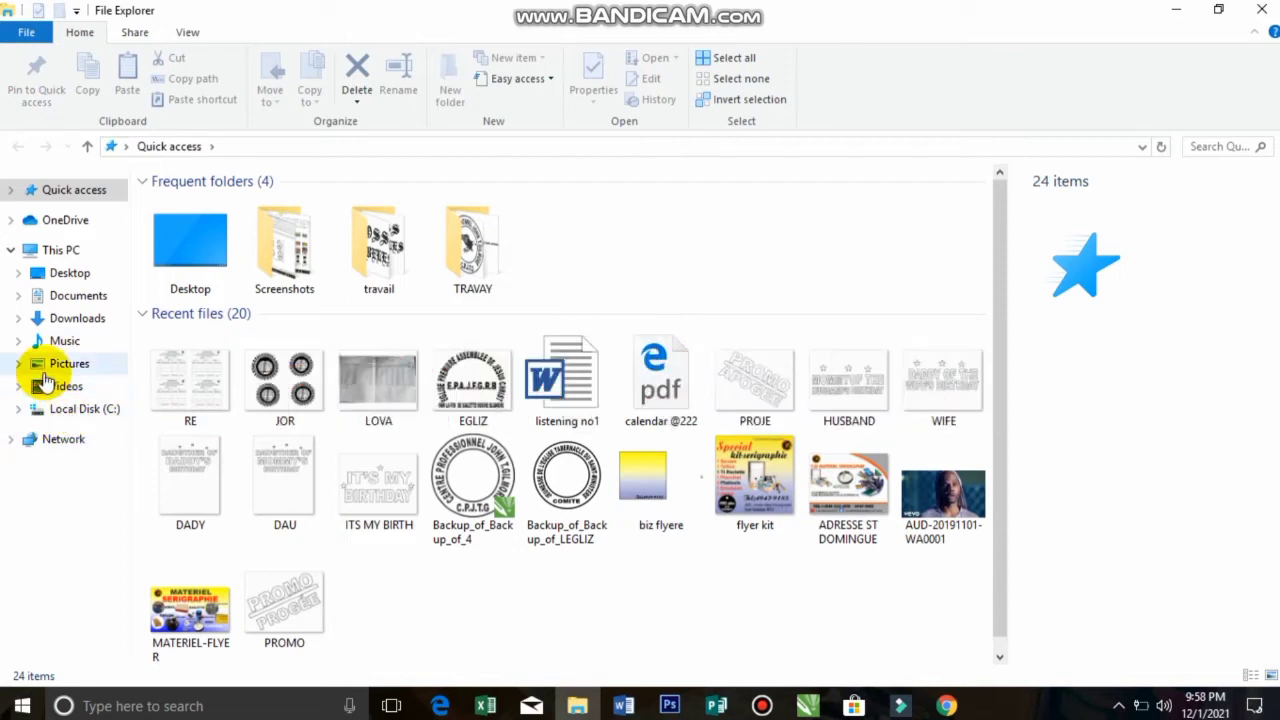
{"action": "left_click", "coordinate": [78, 274]}
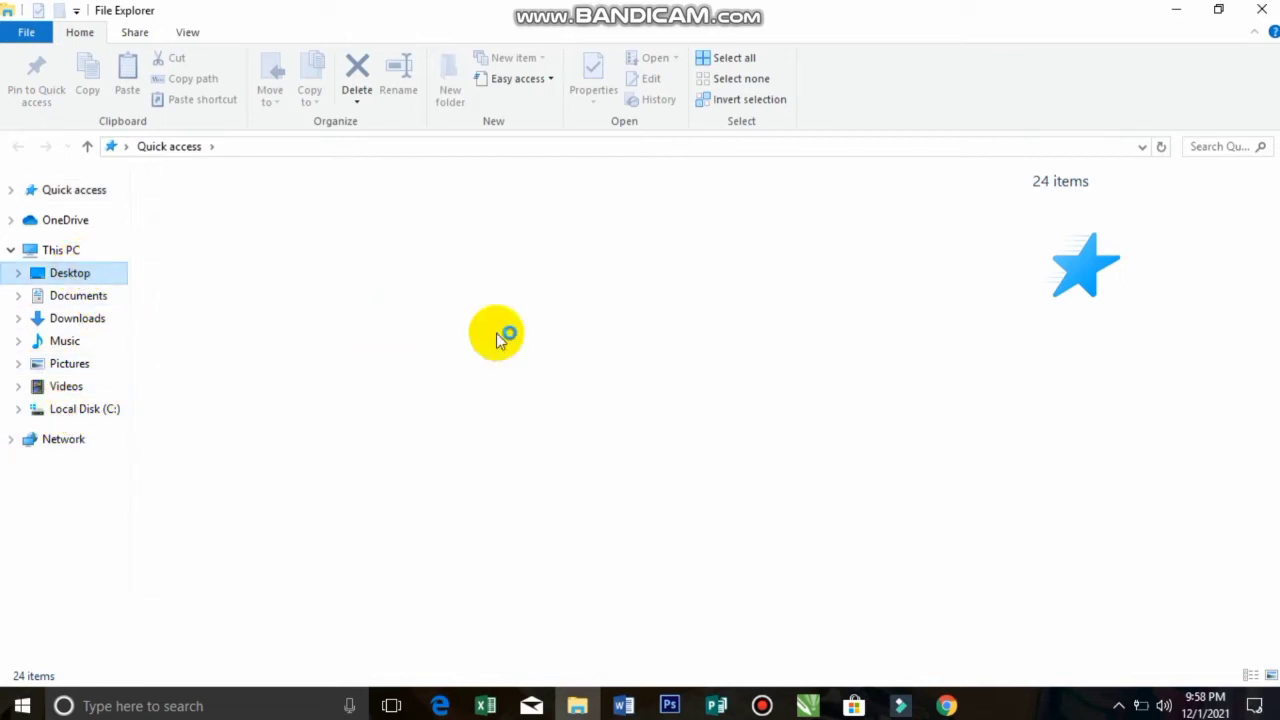
{"action": "left_click", "coordinate": [1207, 148]}
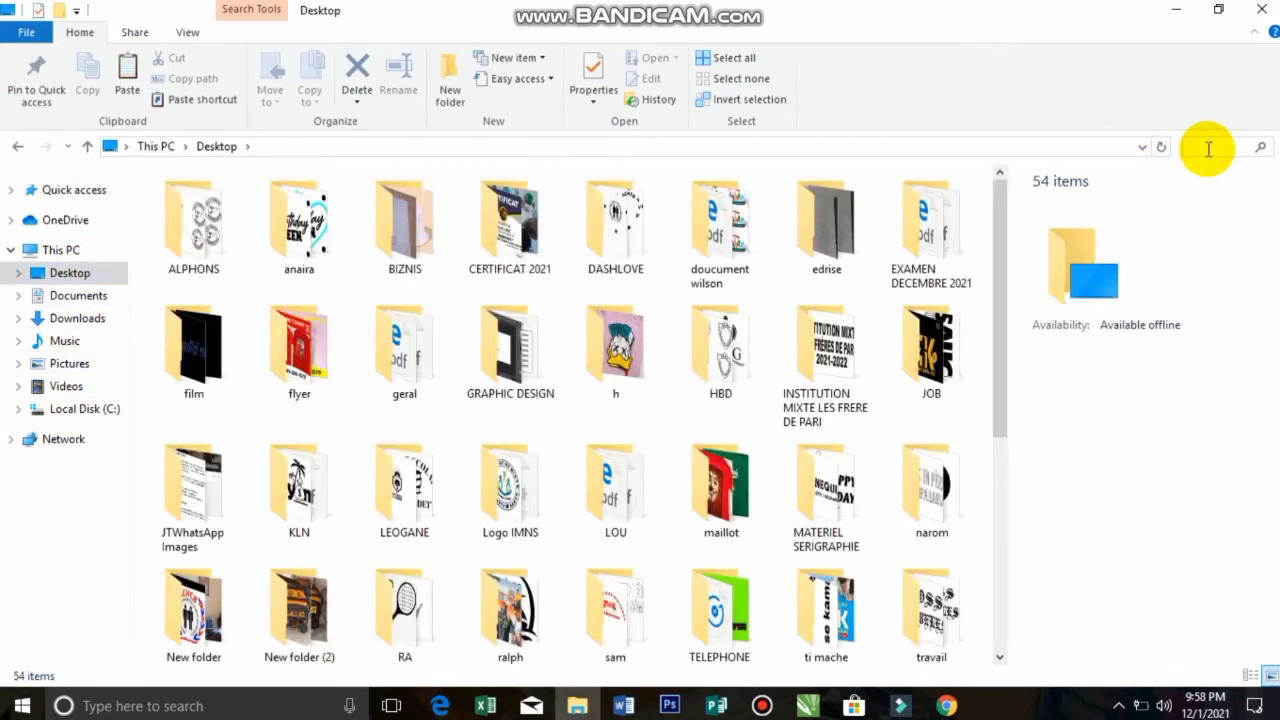
{"action": "type", "text": "REM"}
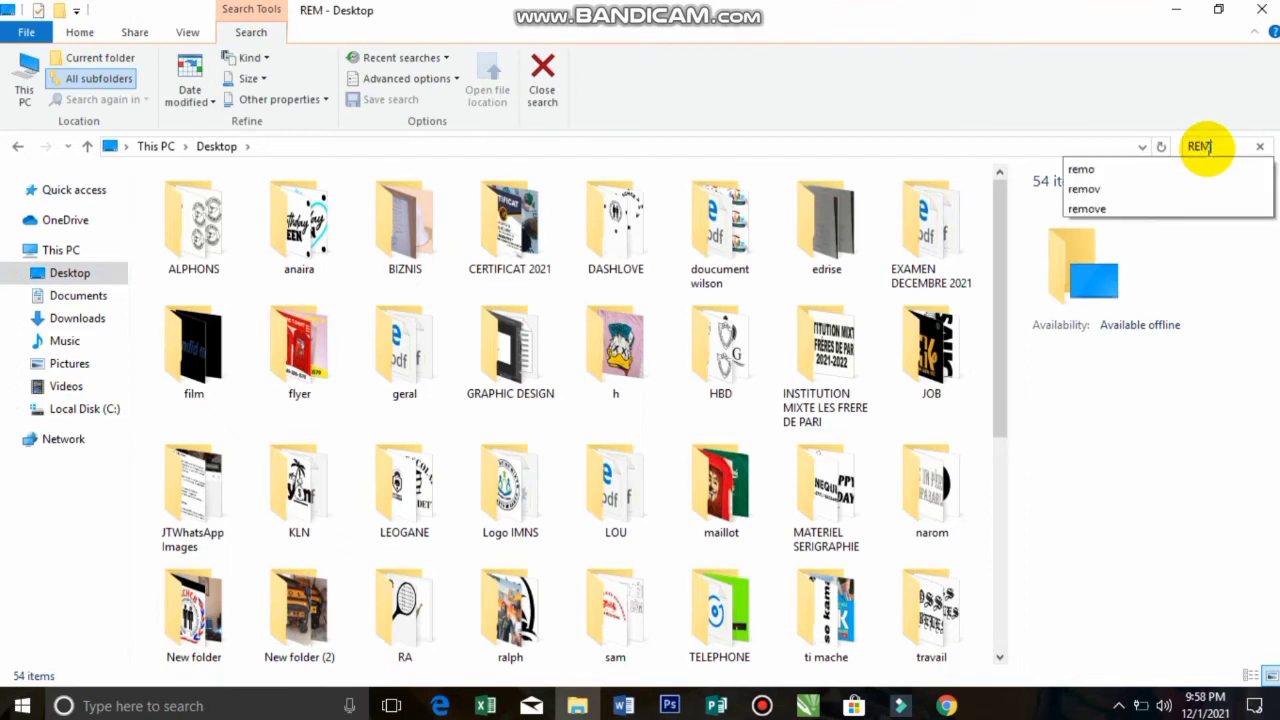
{"action": "type", "text": "O"}
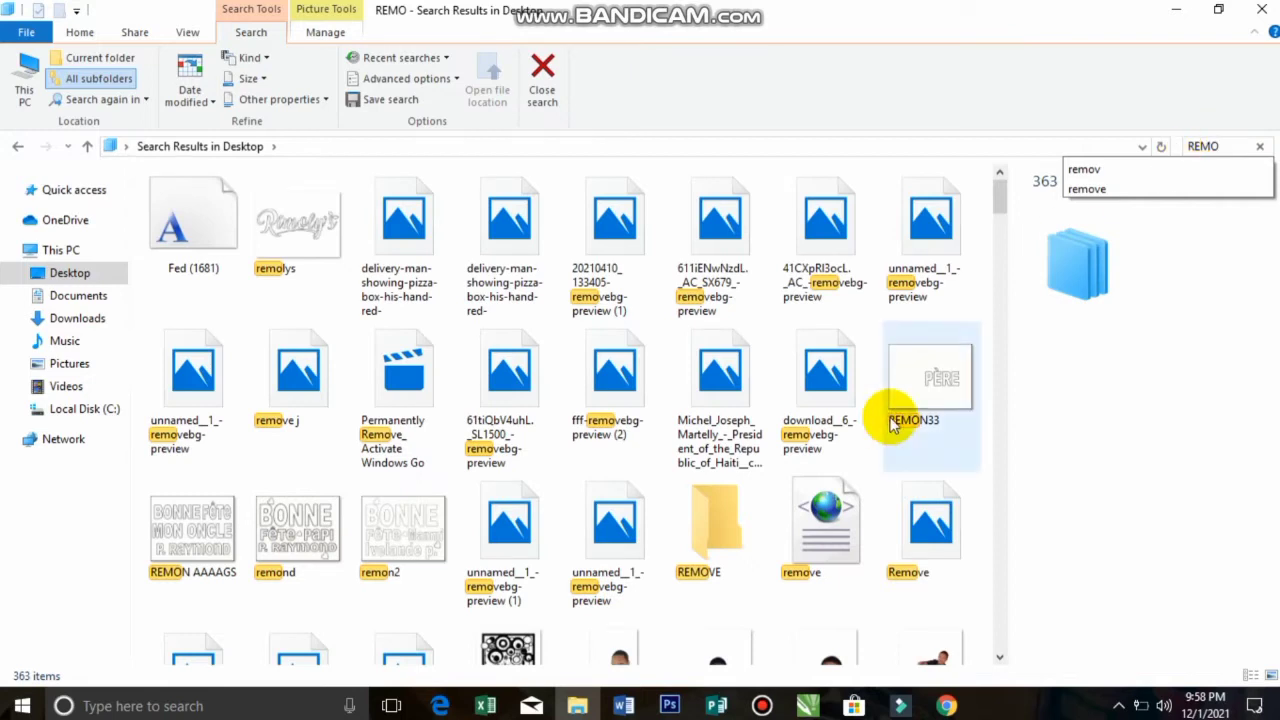
{"action": "left_click", "coordinate": [735, 520]}
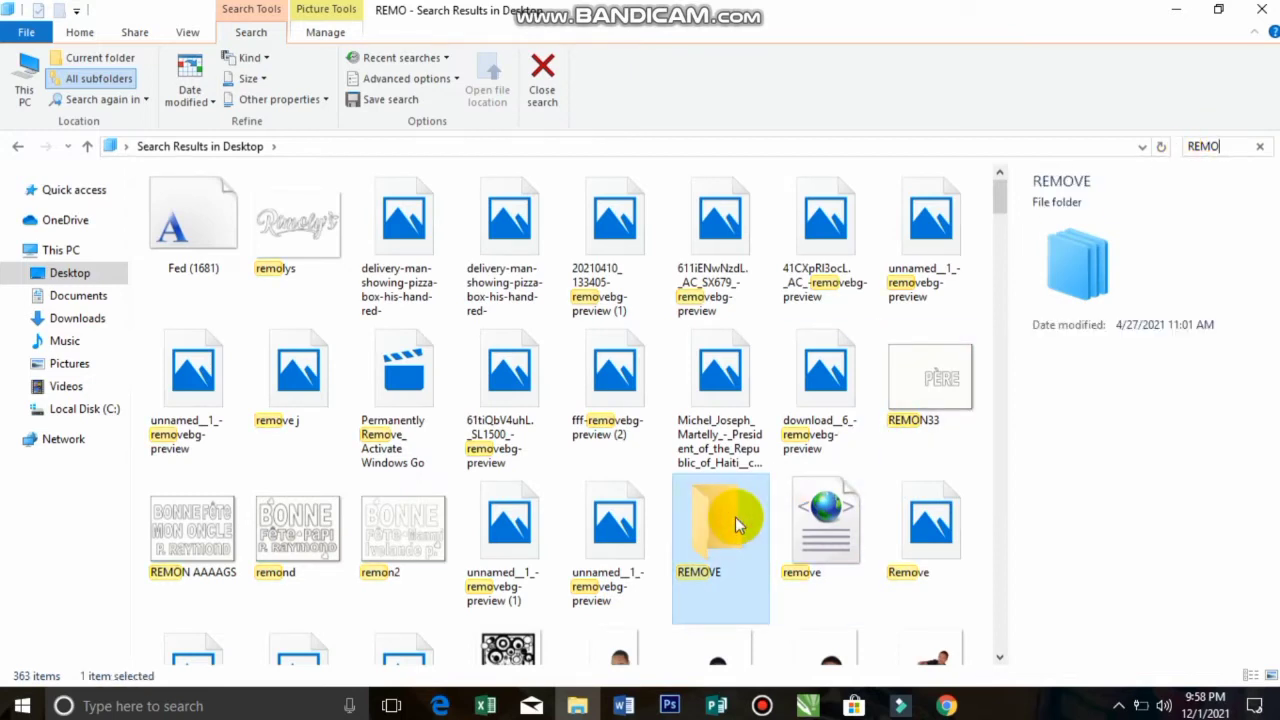
{"action": "double_click", "coordinate": [735, 517]}
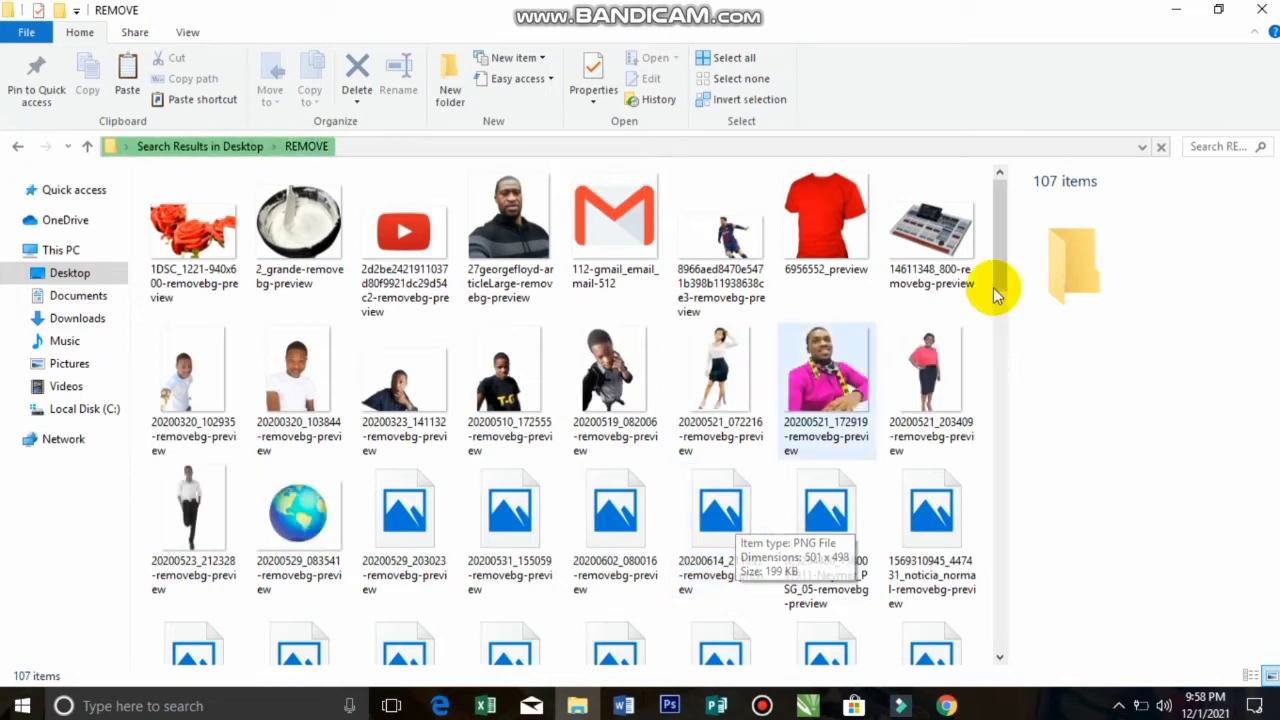
Bring the cut-out photo 20200521_172919-removebg-preview of the man in the pink shirt from the folder into the CorelDRAW page
{"action": "scroll", "coordinate": [999, 295], "scroll_direction": "down", "scroll_amount": 1}
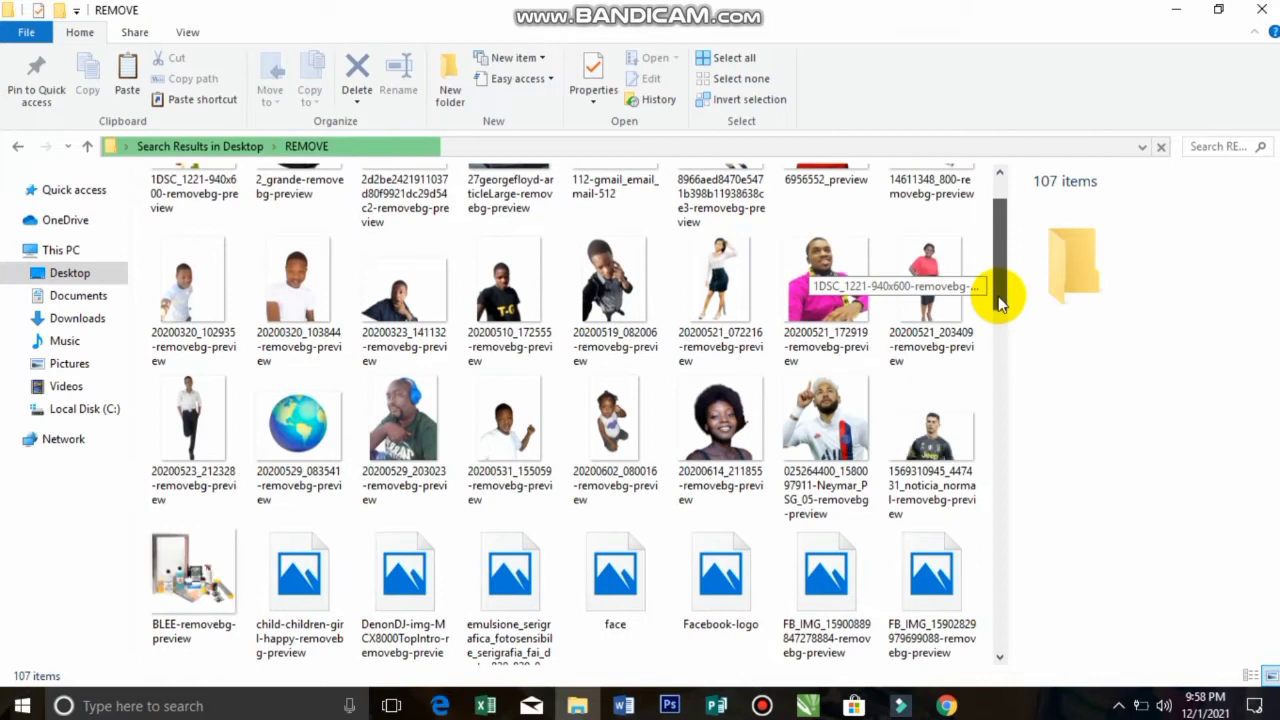
{"action": "left_click_drag", "start_coordinate": [1000, 303], "coordinate": [1000, 303]}
{"action": "scroll", "coordinate": [1000, 310], "scroll_direction": "down", "scroll_amount": 1}
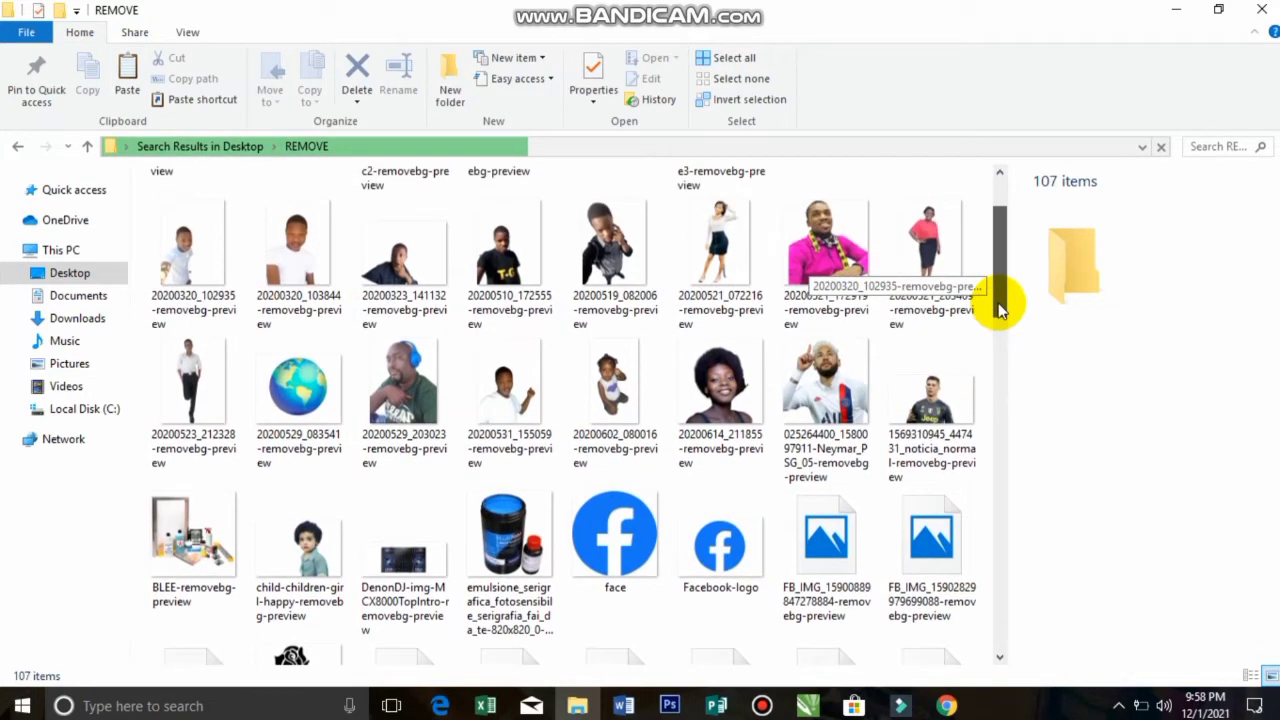
{"action": "left_click", "coordinate": [826, 258]}
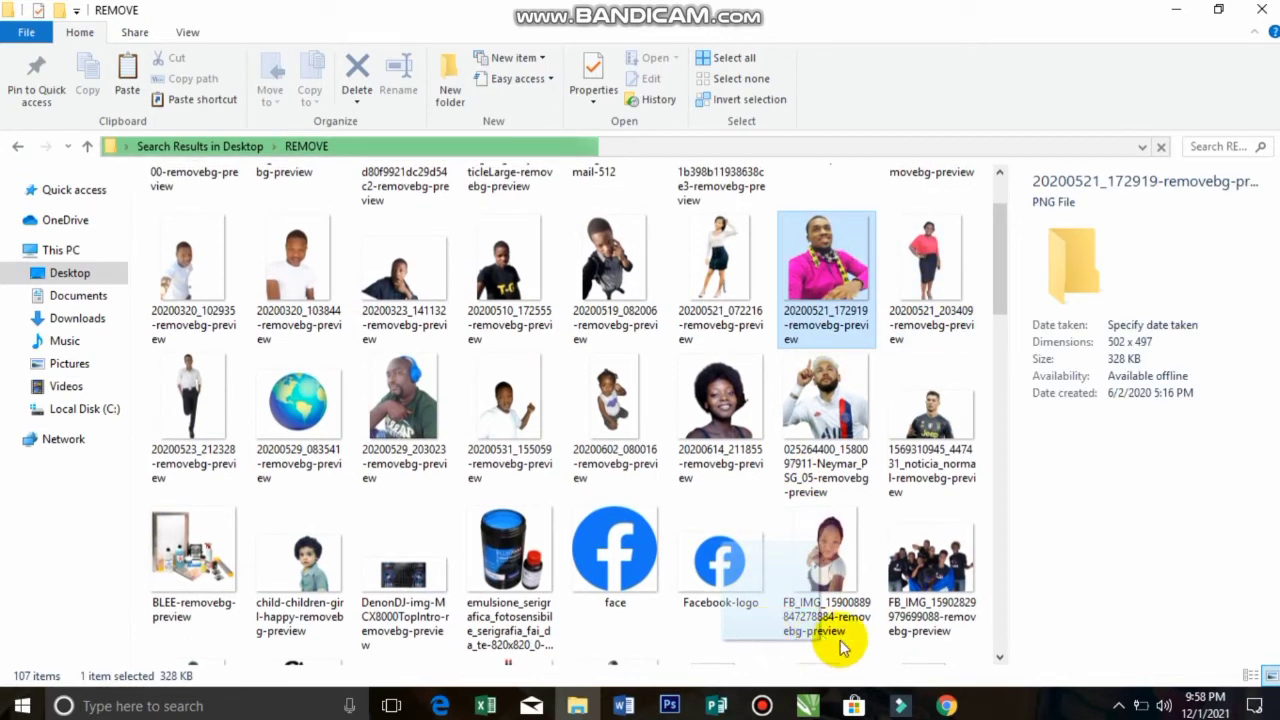
{"action": "mouse_move", "coordinate": [806, 714]}
{"action": "left_mouse_down"}
{"action": "mouse_move", "coordinate": [810, 692]}
{"action": "mouse_move", "coordinate": [513, 474]}
{"action": "mouse_move", "coordinate": [374, 404]}
{"action": "left_mouse_up"}
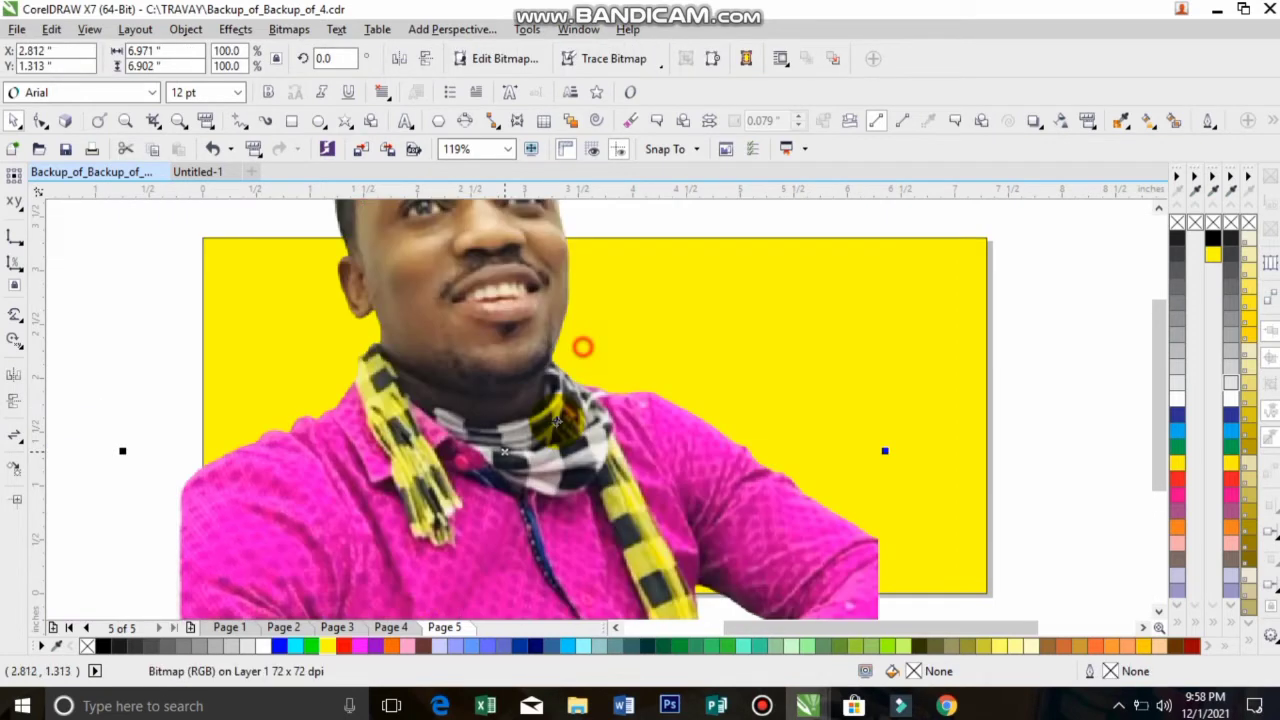
Scale the photo down to about 1.75 by 1.74 inches and place it in the yellow rectangle's upper-left corner
{"action": "left_click_drag", "start_coordinate": [583, 347], "coordinate": [591, 427]}
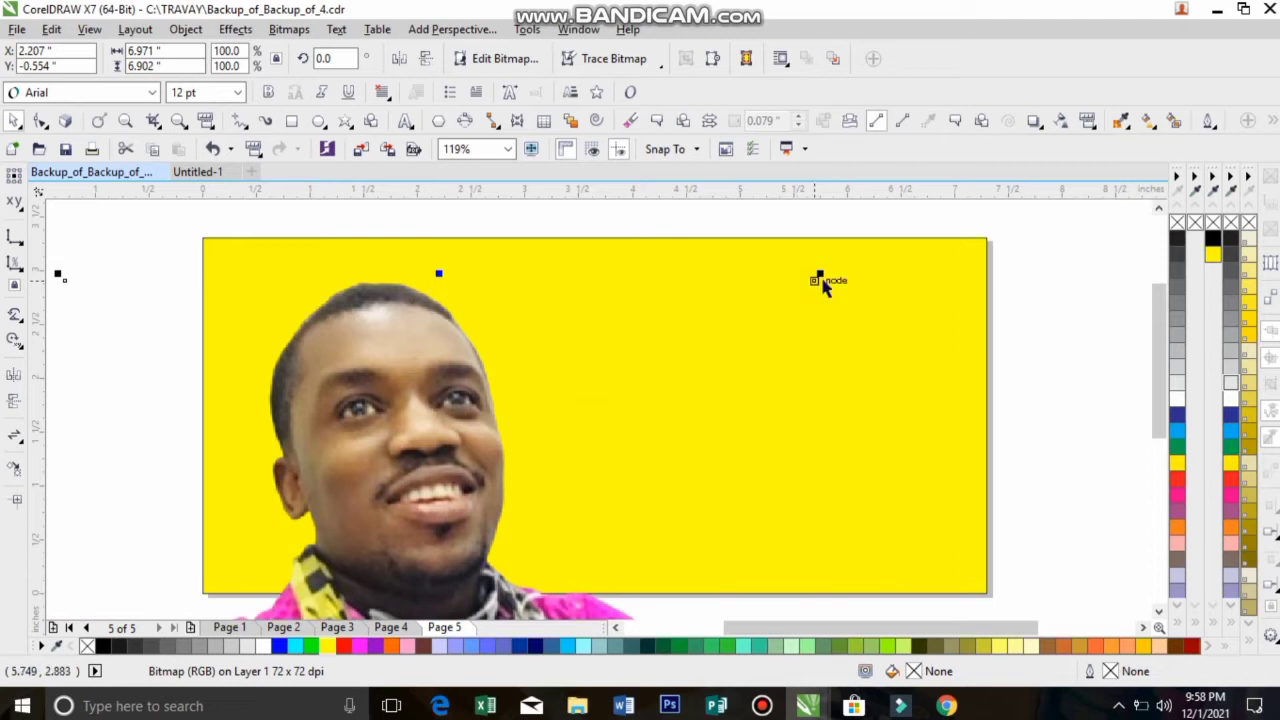
{"action": "left_click_drag", "start_coordinate": [818, 278], "coordinate": [700, 470]}
{"action": "left_click_drag", "start_coordinate": [495, 540], "coordinate": [441, 569]}
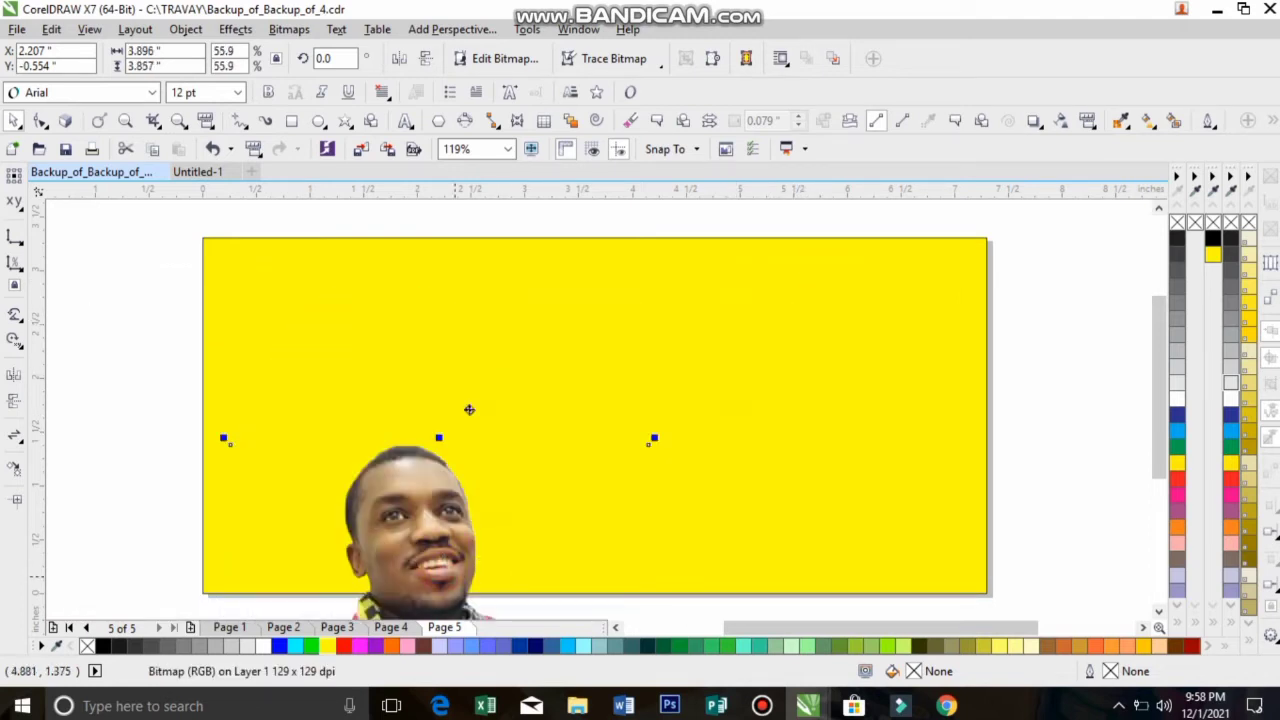
{"action": "left_click_drag", "start_coordinate": [469, 409], "coordinate": [412, 345]}
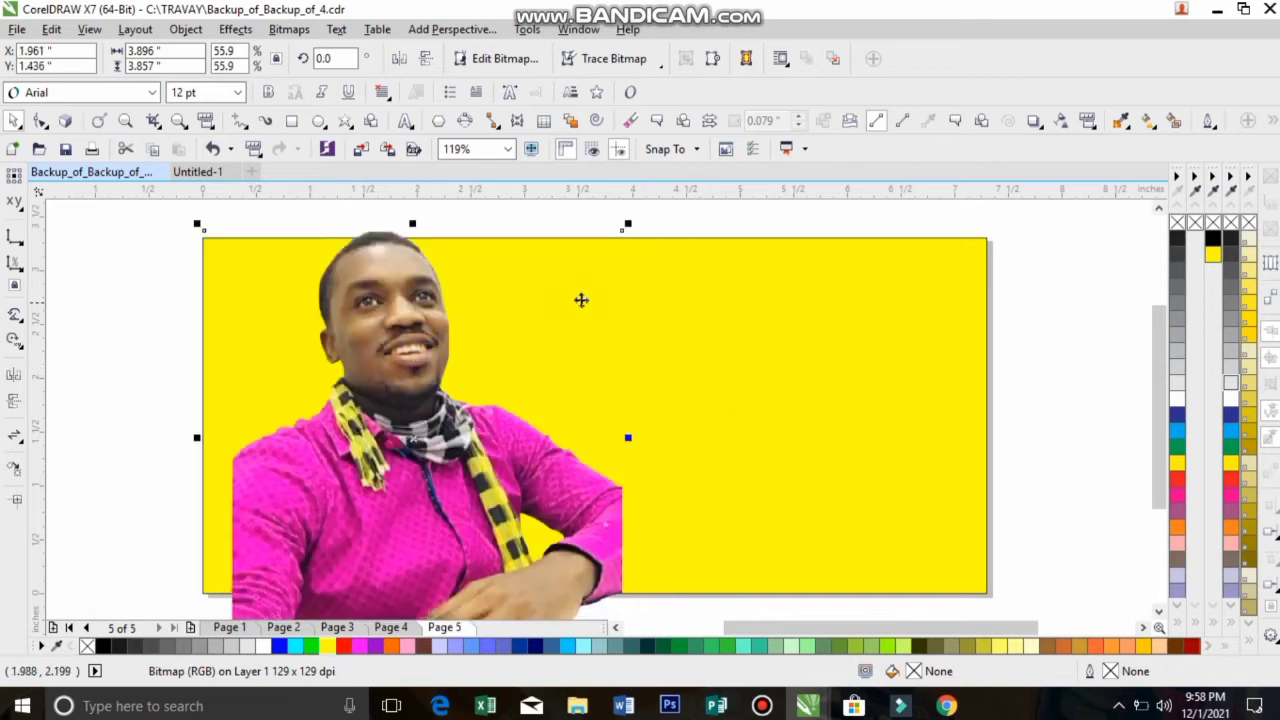
{"action": "left_click_drag", "start_coordinate": [628, 224], "coordinate": [581, 330]}
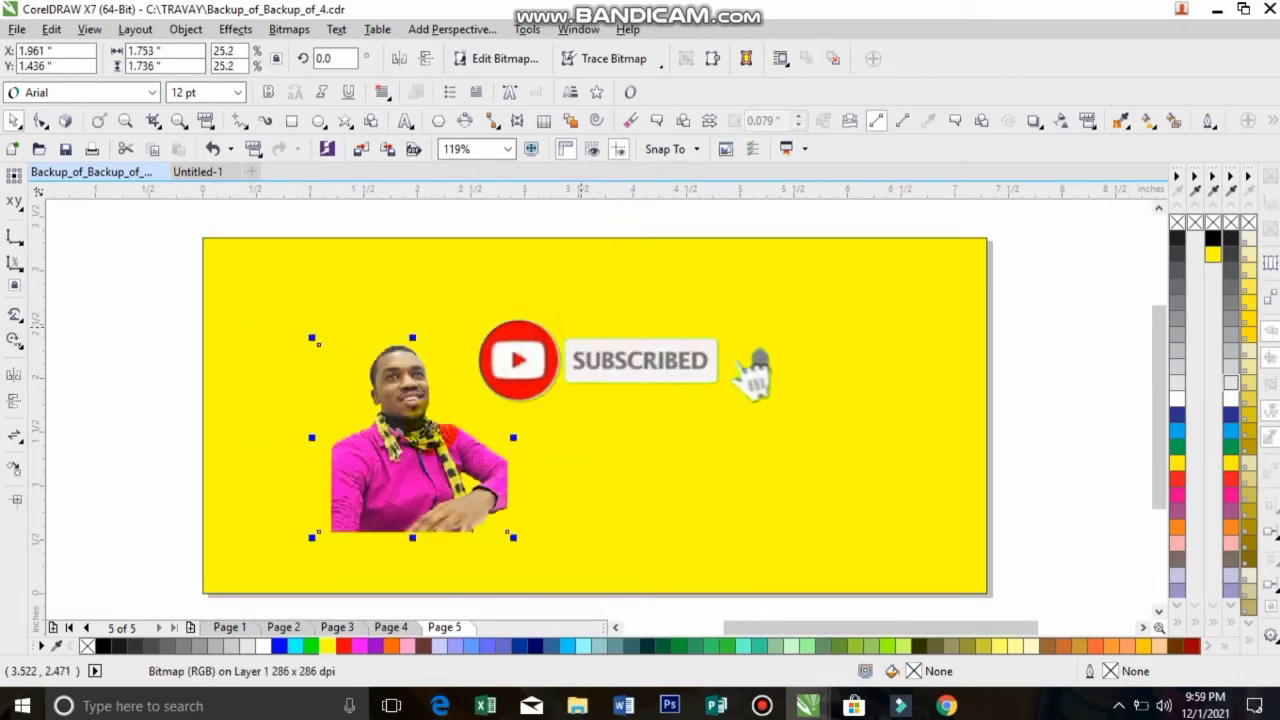
{"action": "left_click_drag", "start_coordinate": [422, 440], "coordinate": [292, 331]}
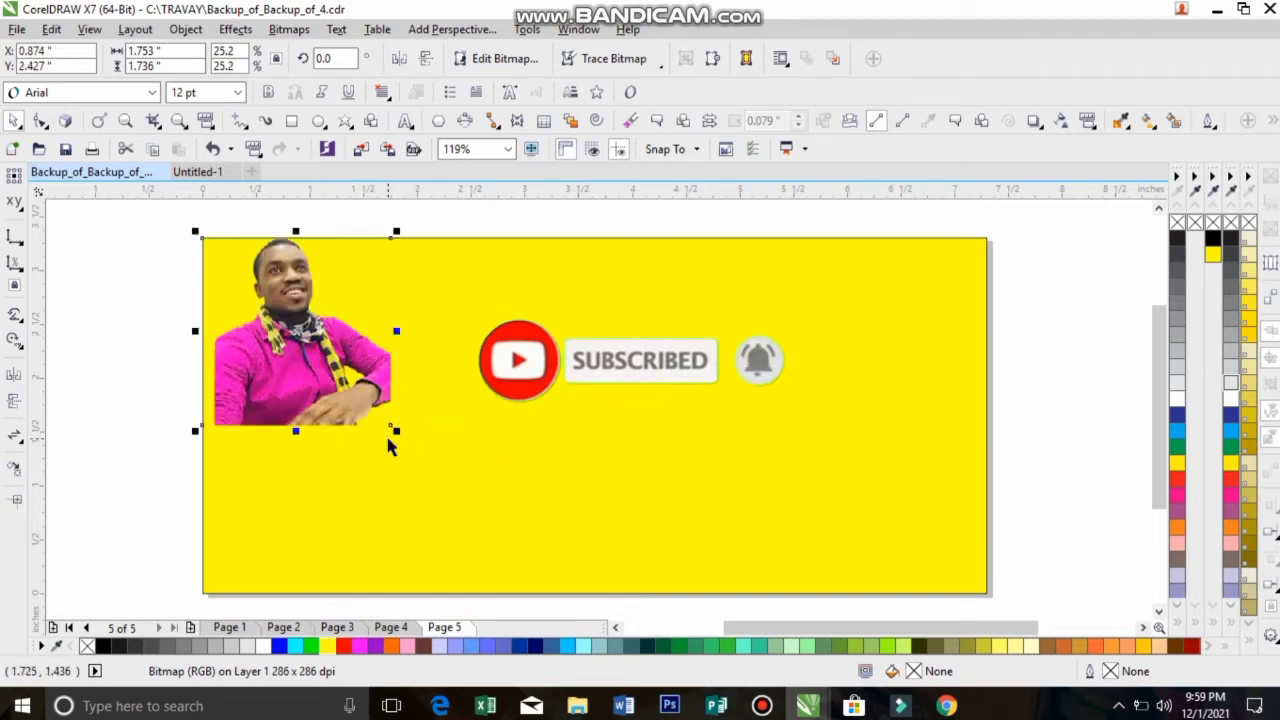
Enlarge the cut-out photo to about 3.1 by 3.07 inches and PowerClip it inside the yellow rectangle
{"action": "left_click_drag", "start_coordinate": [394, 431], "coordinate": [470, 502]}
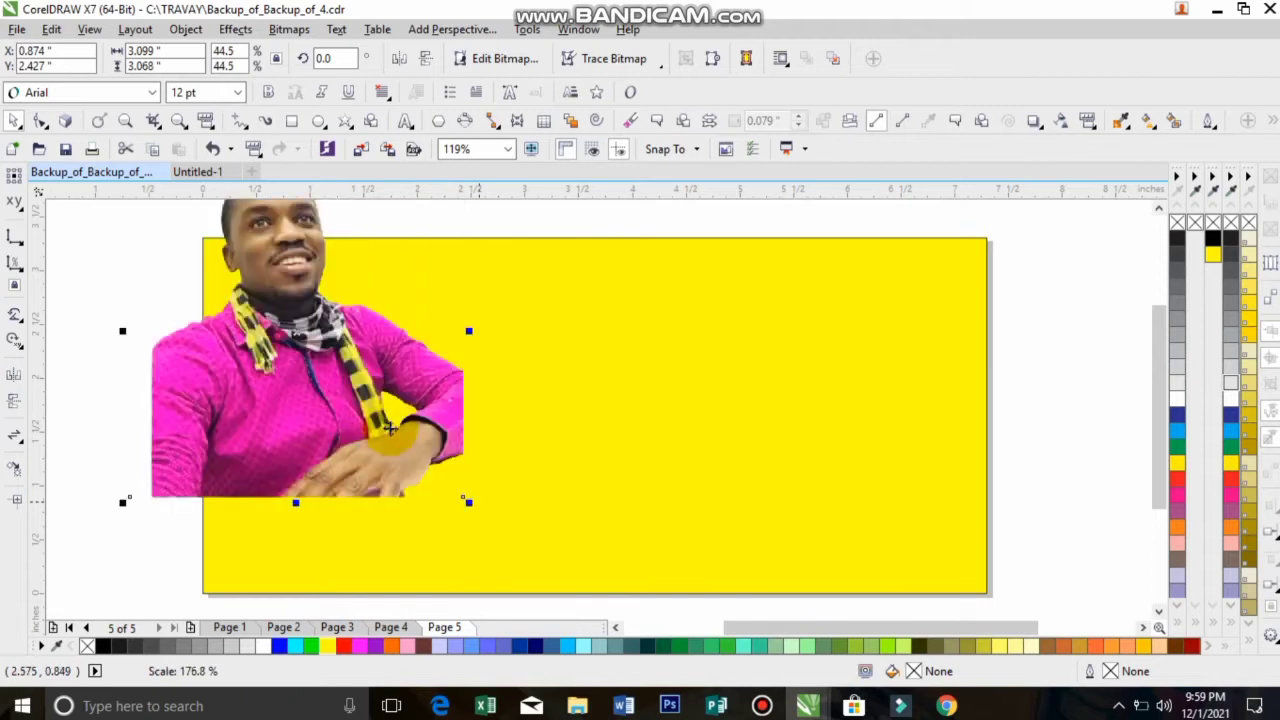
{"action": "left_click_drag", "start_coordinate": [366, 400], "coordinate": [520, 448]}
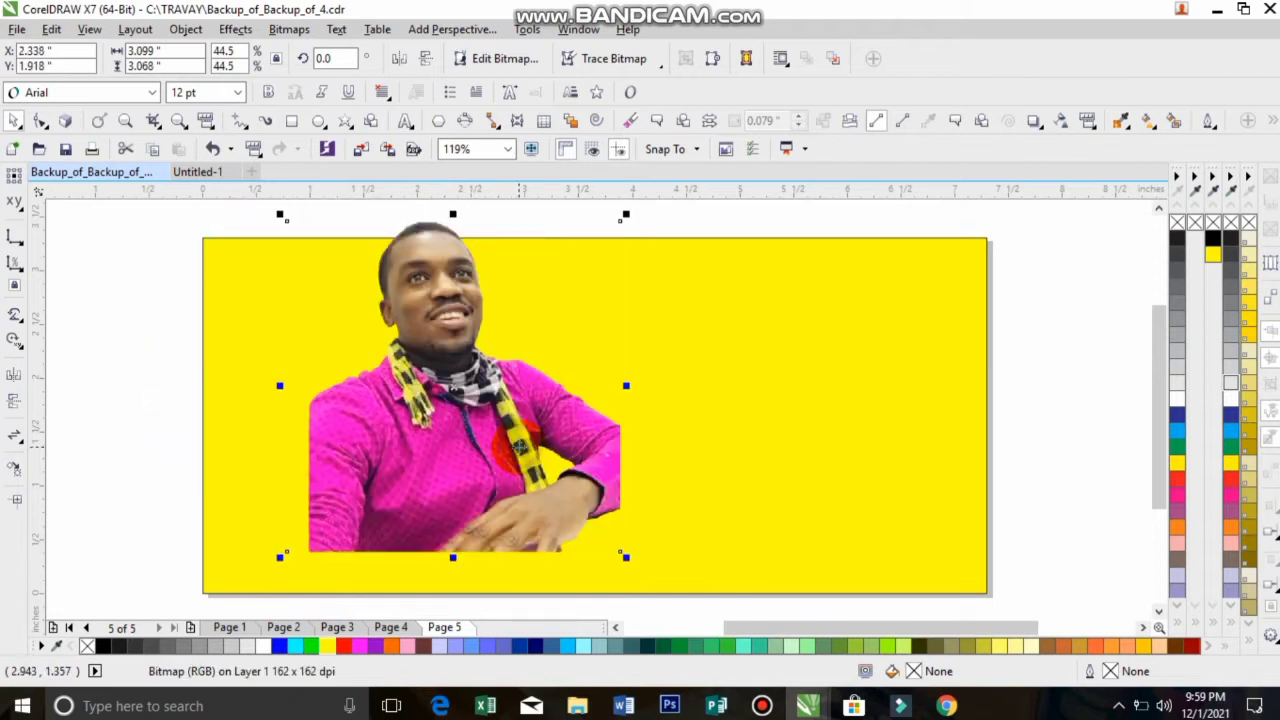
{"action": "right_click", "coordinate": [520, 448]}
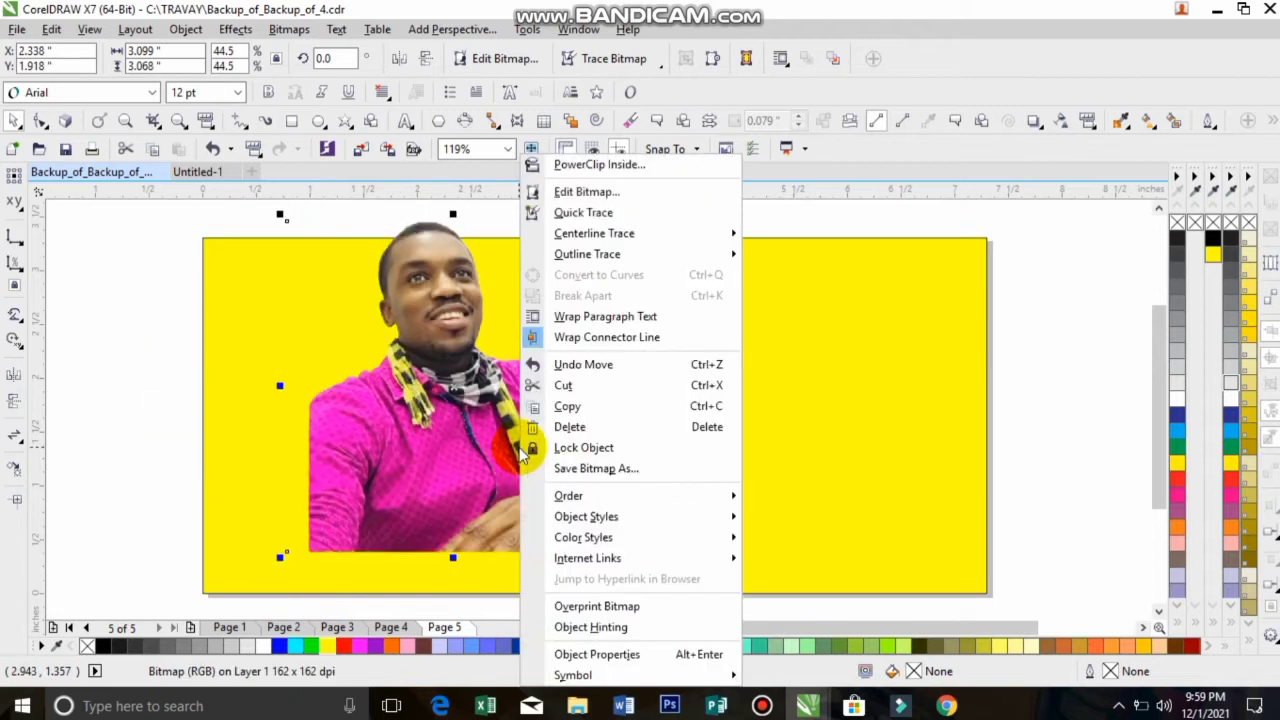
{"action": "left_click", "coordinate": [568, 167]}
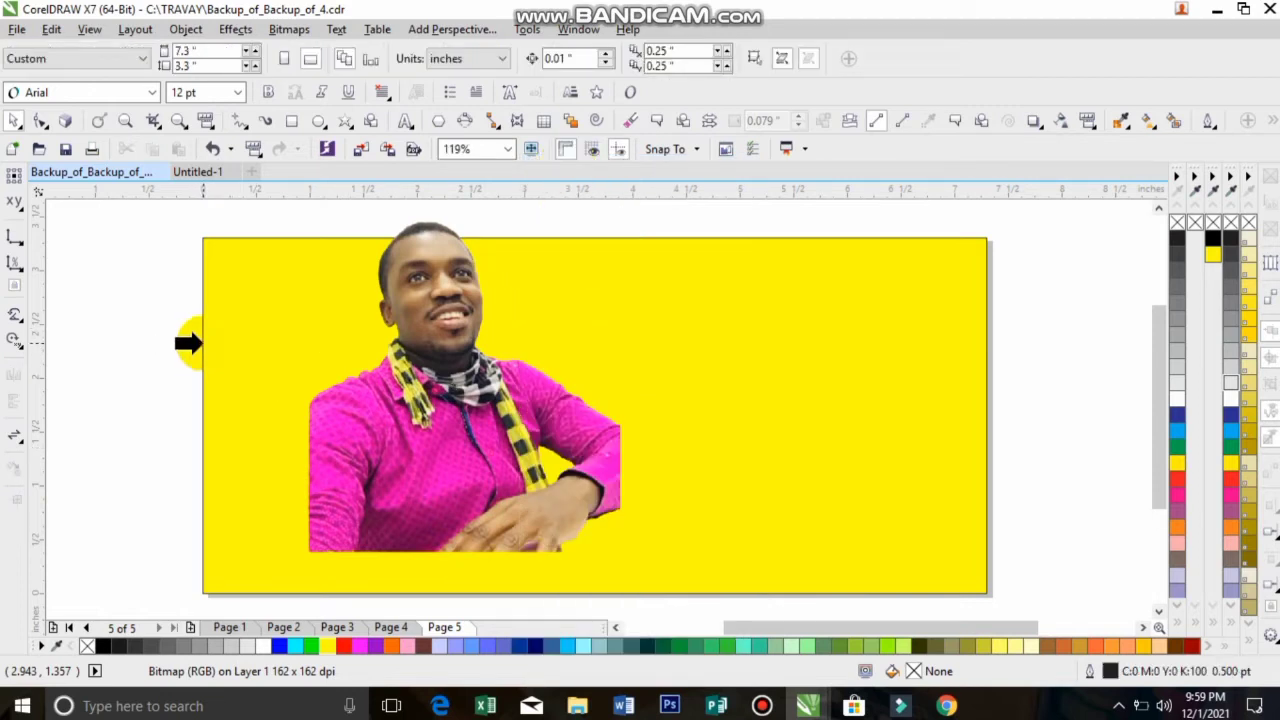
{"action": "left_click", "coordinate": [205, 343]}
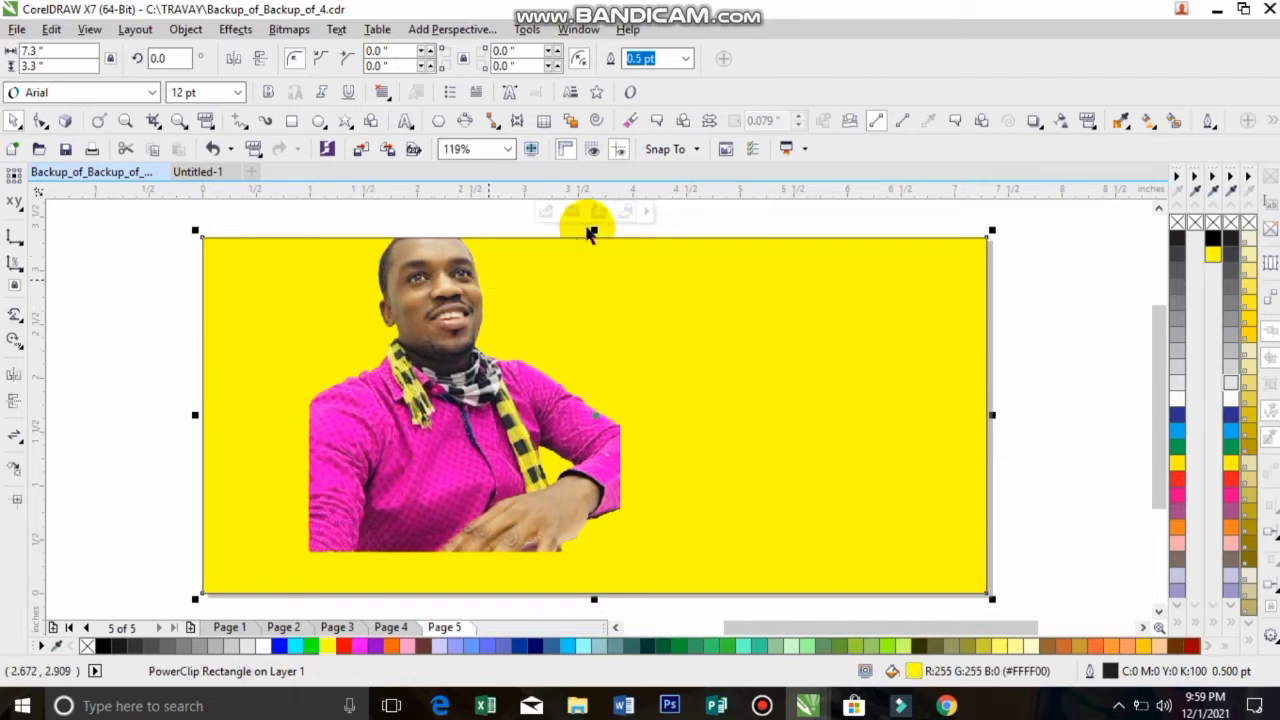
Edit the PowerClip contents, enlarging the photo to about 4.05 by 4.01 inches and shifting it towards the frame's left edge
{"action": "left_click", "coordinate": [549, 211]}
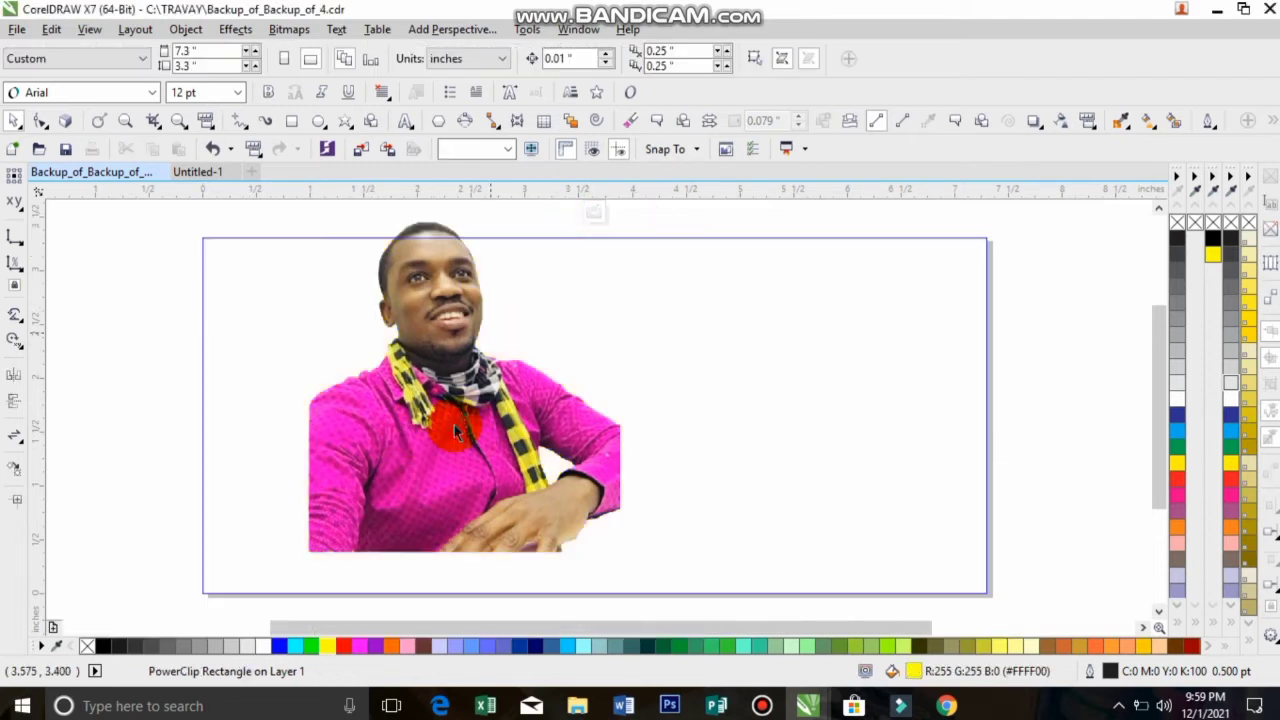
{"action": "left_click", "coordinate": [454, 425]}
{"action": "left_click_drag", "start_coordinate": [367, 430], "coordinate": [358, 429]}
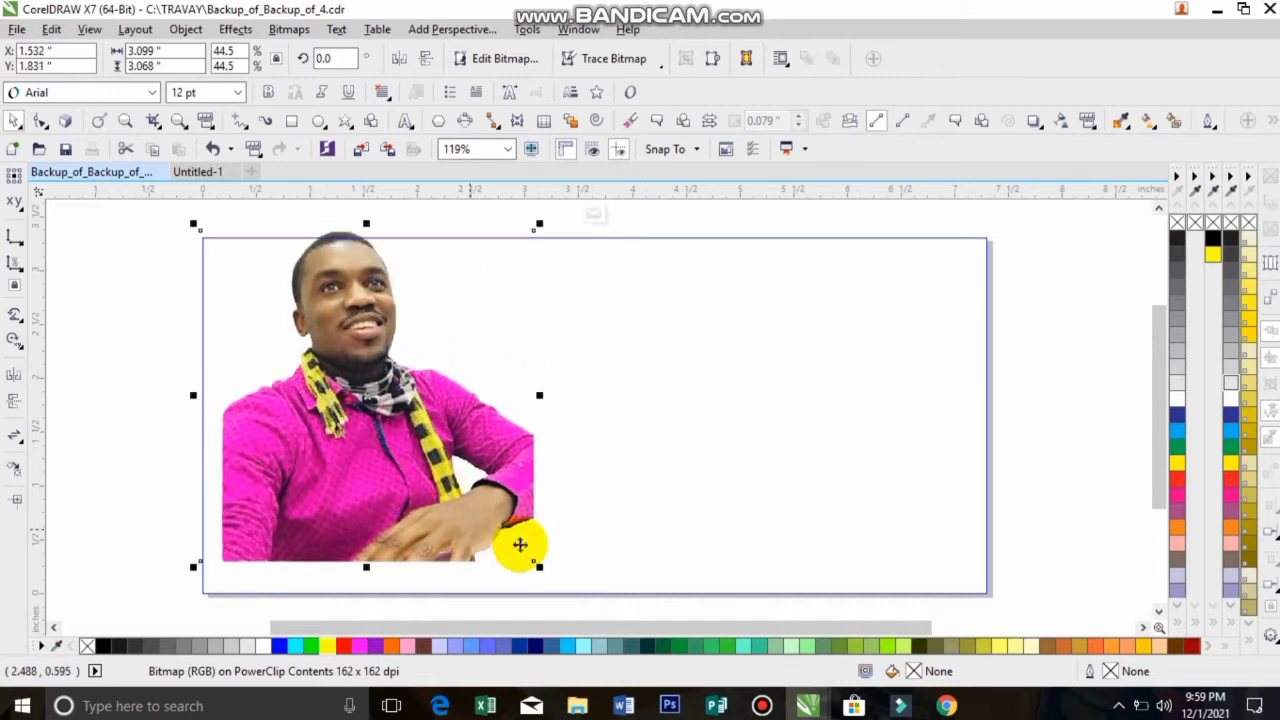
{"action": "left_click_drag", "start_coordinate": [540, 565], "coordinate": [574, 609]}
{"action": "left_click_drag", "start_coordinate": [405, 430], "coordinate": [436, 433]}
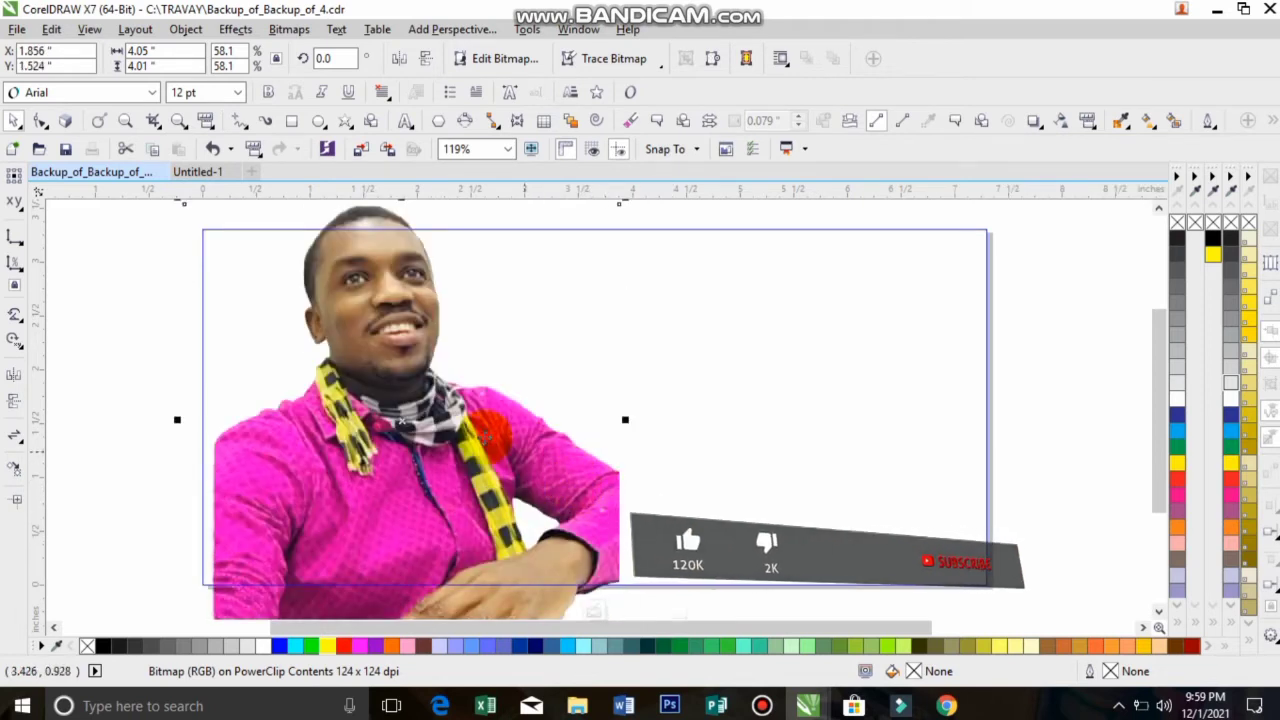
{"action": "left_click_drag", "start_coordinate": [490, 432], "coordinate": [427, 366]}
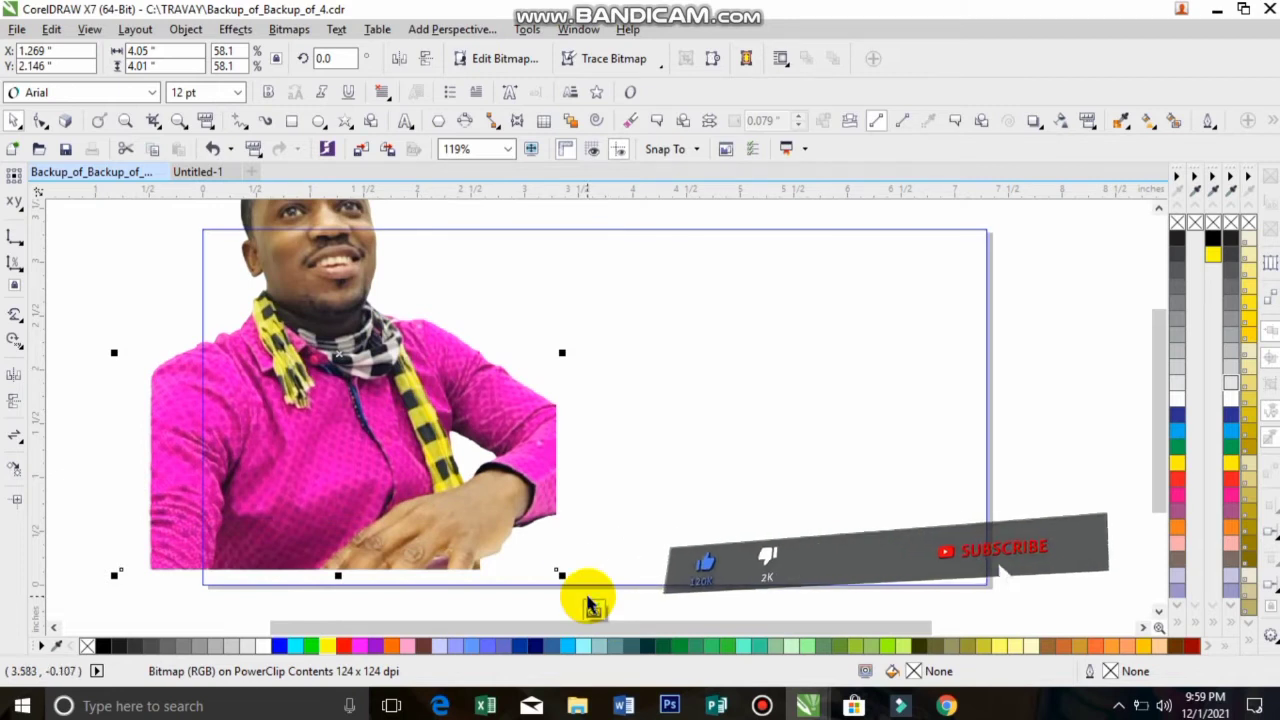
Enlarge the photo to about 4.59 by 4.55 inches and lower it so the head and shoulders sit in the frame's lower-left part
{"action": "scroll", "coordinate": [605, 625], "scroll_direction": "down", "scroll_amount": 3}
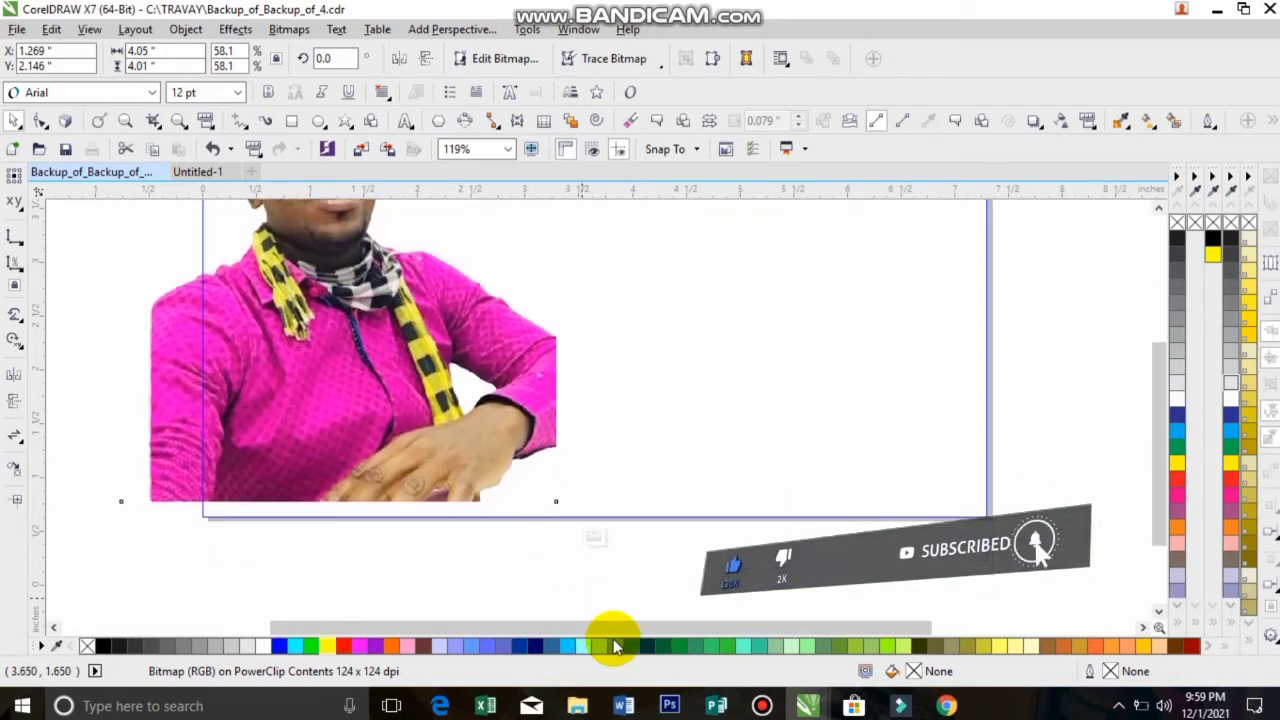
{"action": "left_click_drag", "start_coordinate": [556, 501], "coordinate": [588, 518]}
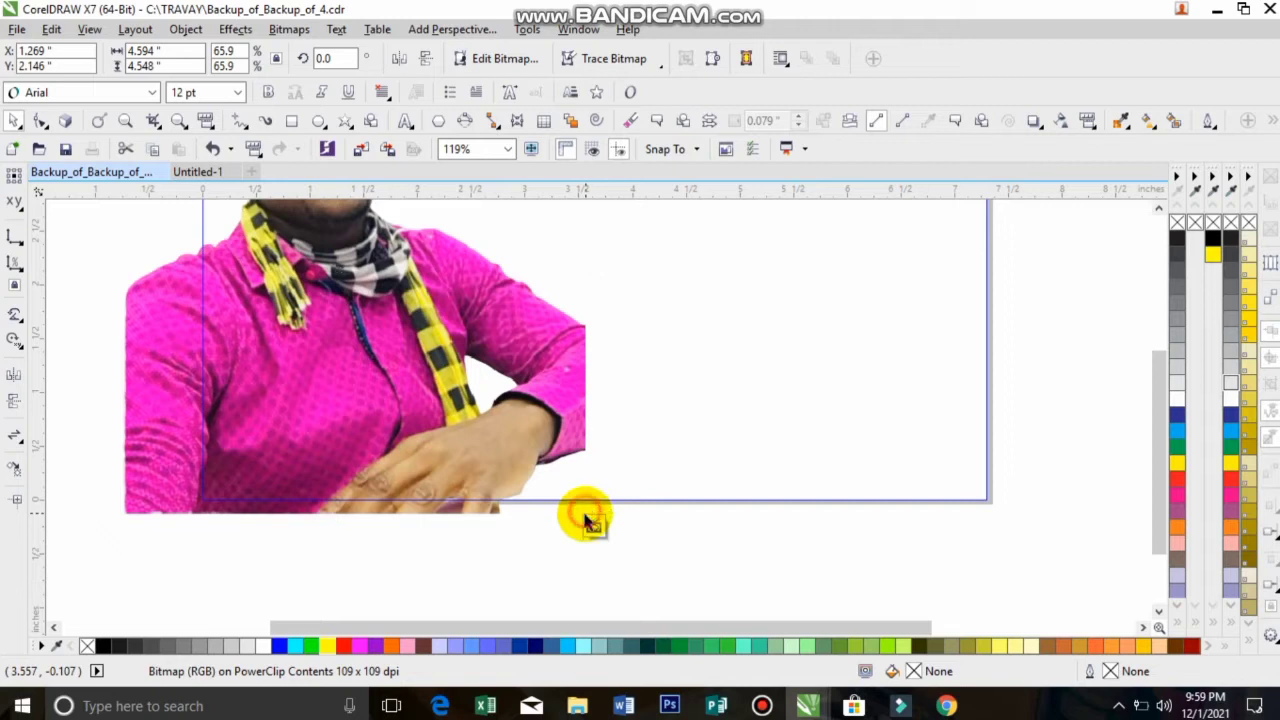
{"action": "left_click", "coordinate": [590, 520]}
{"action": "left_click", "coordinate": [535, 505]}
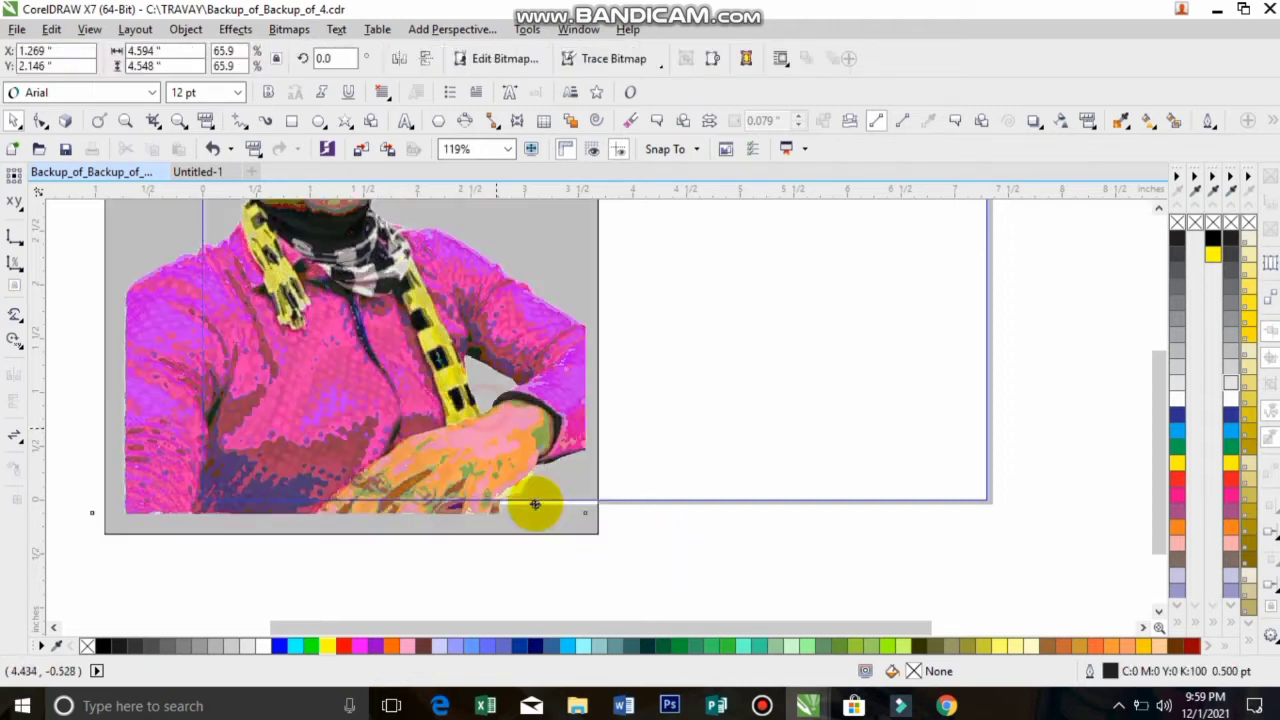
{"action": "left_click_drag", "start_coordinate": [535, 505], "coordinate": [535, 474]}
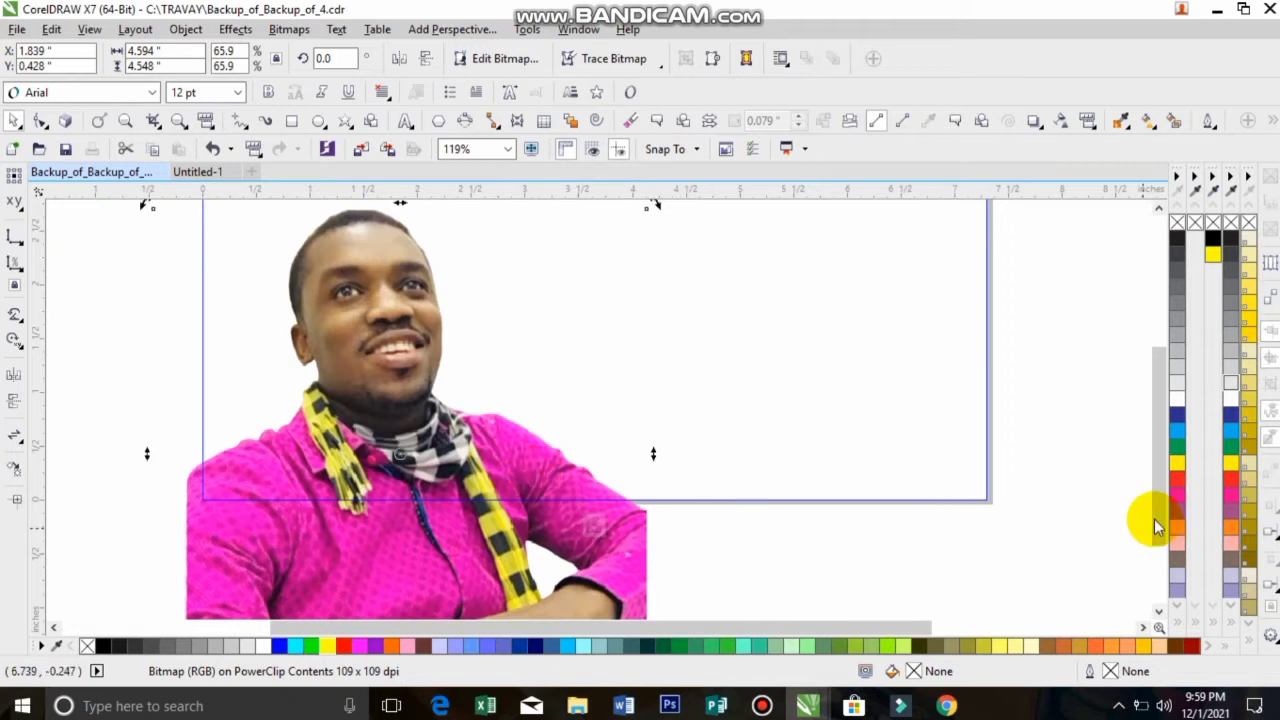
Finish editing the PowerClip contents and deselect the rectangle
{"action": "left_click_drag", "start_coordinate": [1152, 517], "coordinate": [1143, 551]}
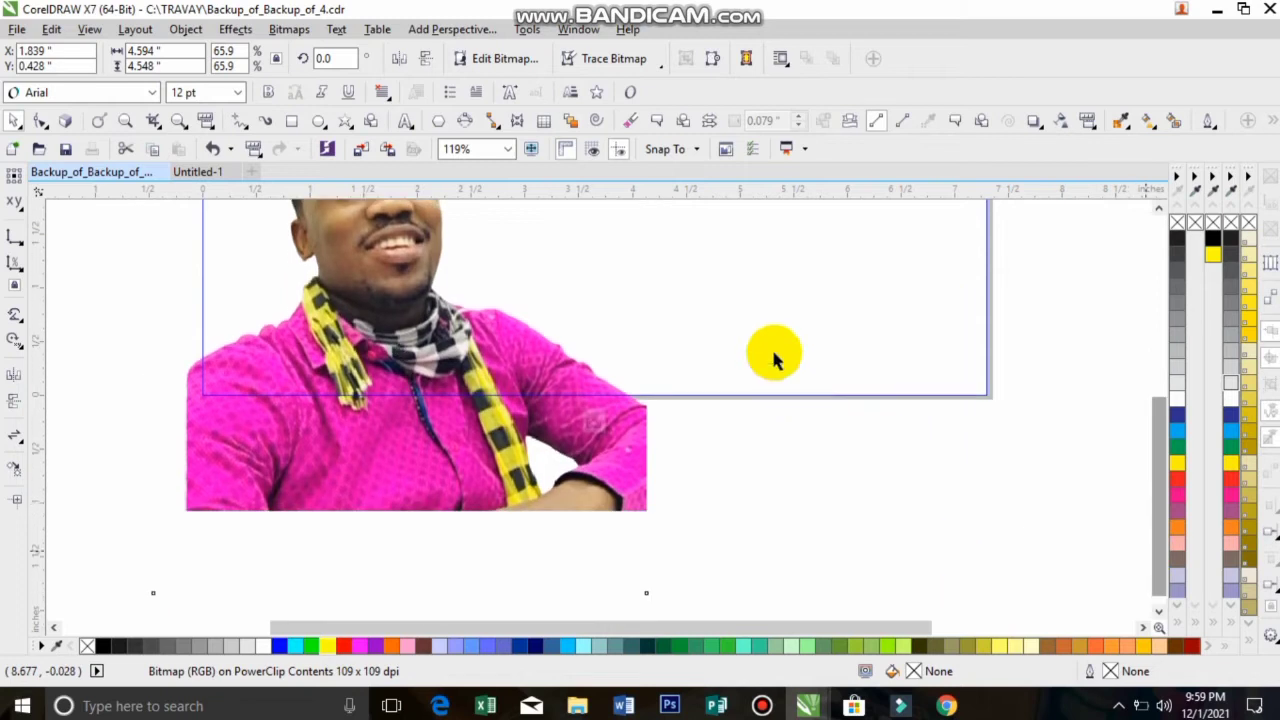
{"action": "left_click", "coordinate": [810, 388]}
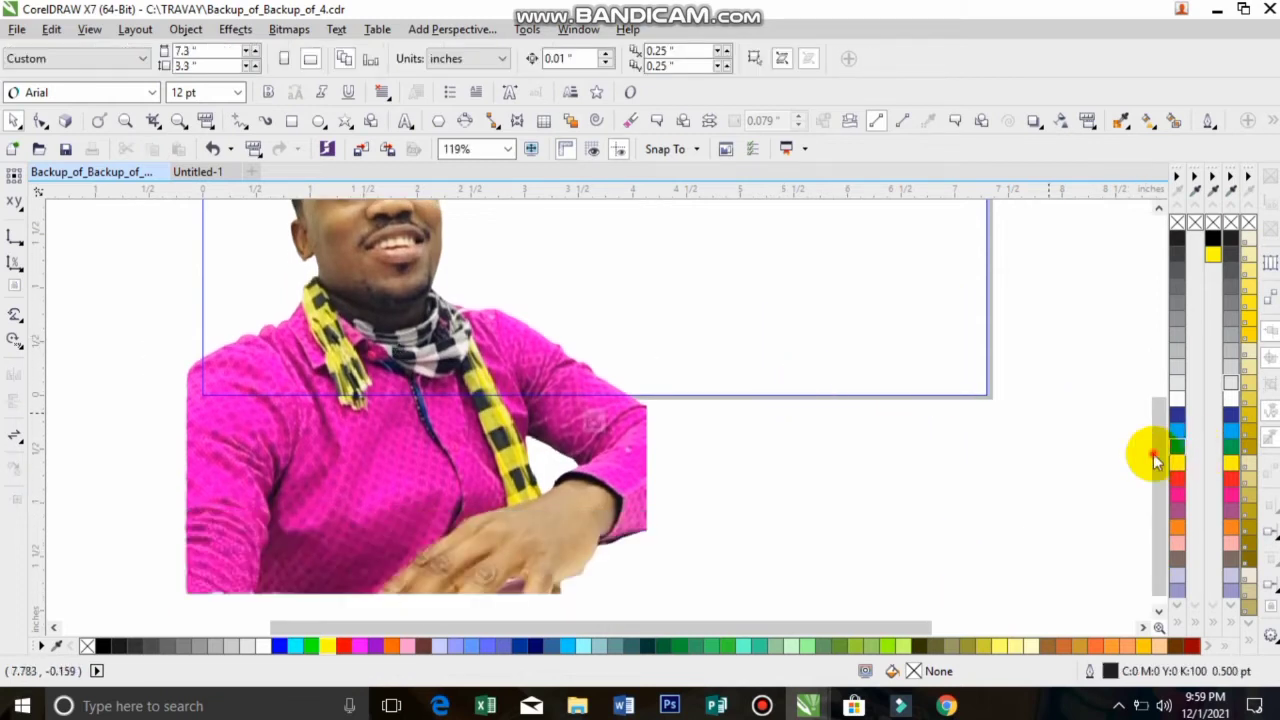
{"action": "left_click_drag", "start_coordinate": [1155, 460], "coordinate": [1158, 532]}
{"action": "scroll", "coordinate": [1152, 323], "scroll_direction": "up", "scroll_amount": 3}
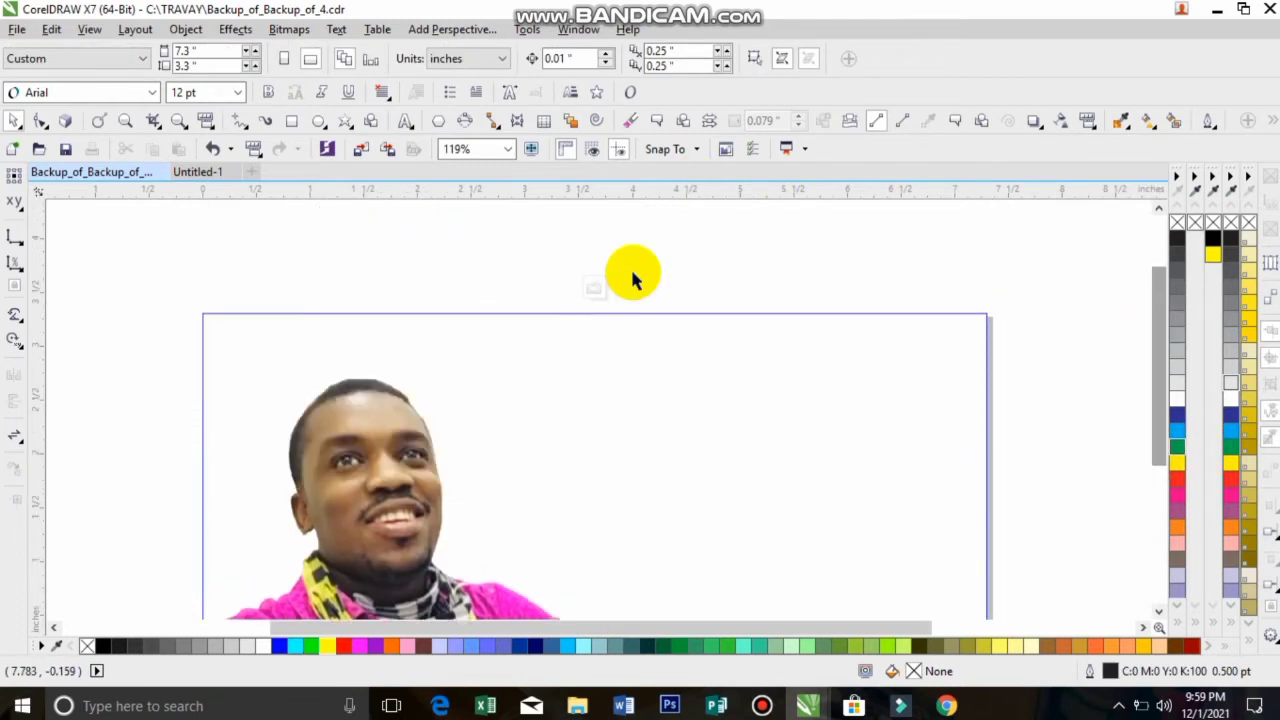
{"action": "left_click", "coordinate": [727, 314]}
{"action": "left_click", "coordinate": [1177, 462]}
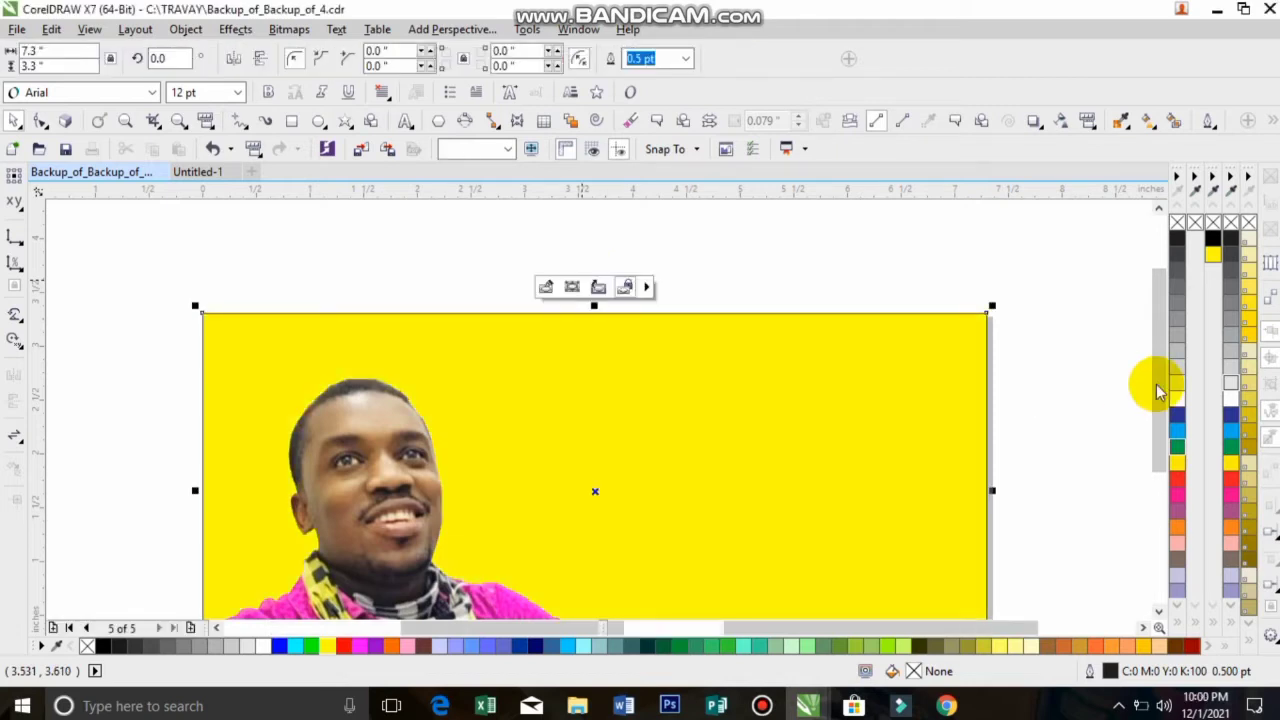
{"action": "left_click_drag", "start_coordinate": [1154, 420], "coordinate": [1160, 472]}
{"action": "scroll", "coordinate": [1148, 462], "scroll_direction": "down", "scroll_amount": 1}
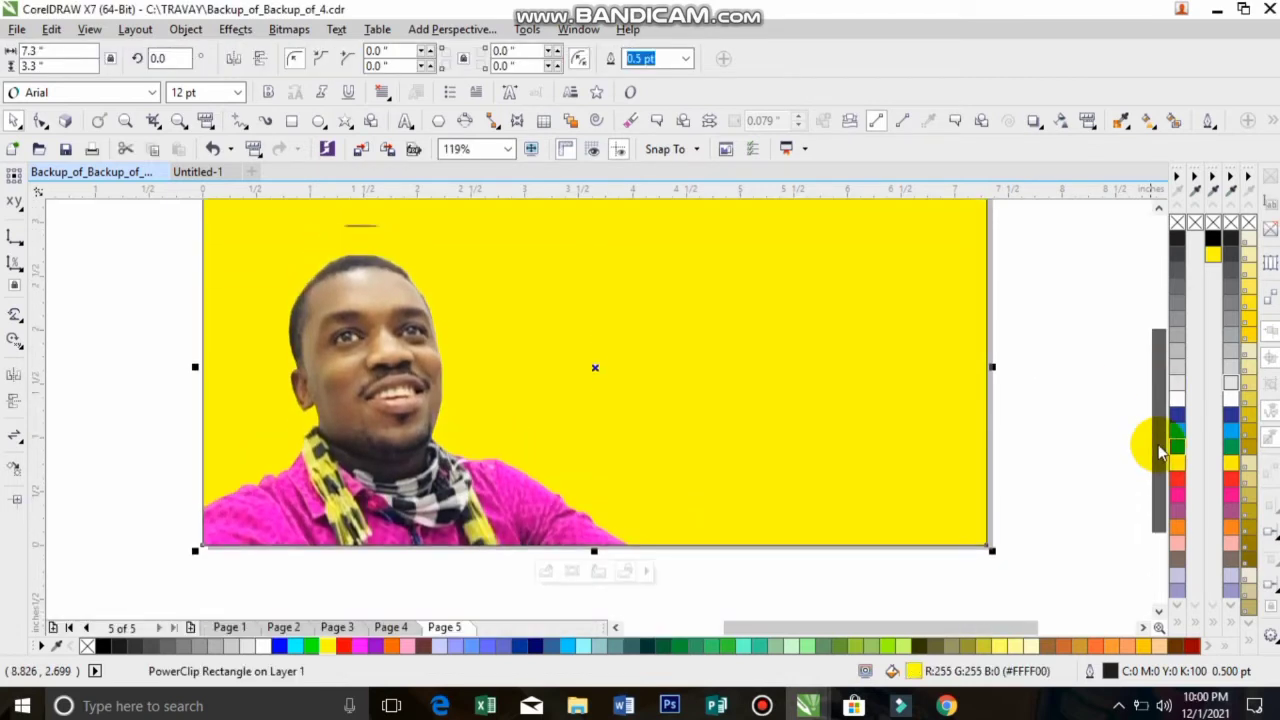
{"action": "scroll", "coordinate": [1146, 425], "scroll_direction": "up", "scroll_amount": 1}
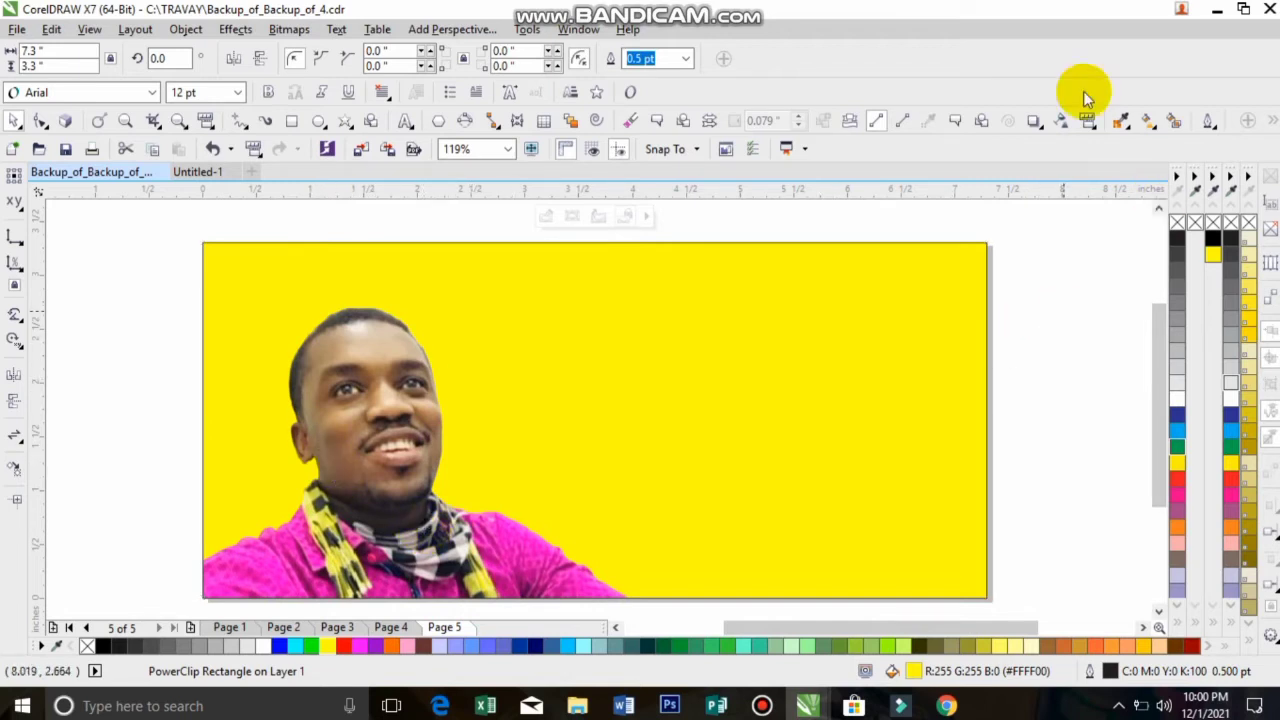
{"action": "key", "text": "Escape"}
Sample the pink of the man's shirt with the Color Eyedropper and fill the background rectangle with it
{"action": "left_click", "coordinate": [1122, 122]}
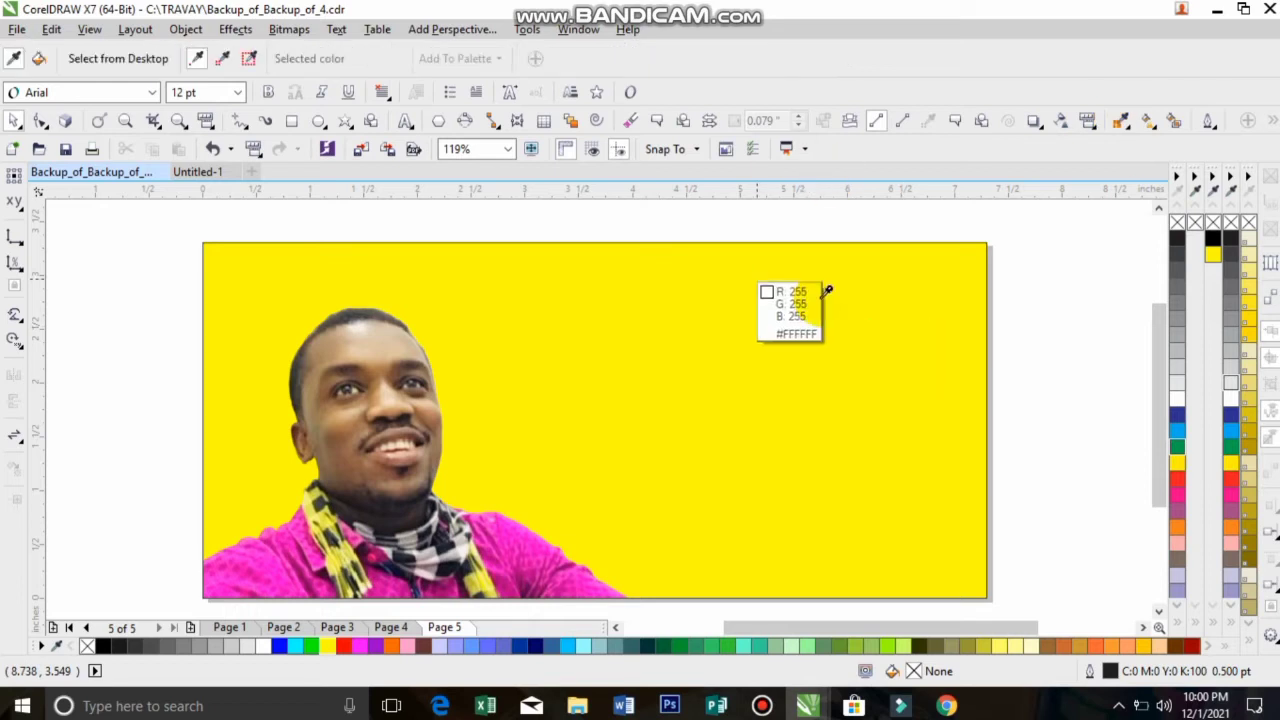
{"action": "left_click", "coordinate": [508, 520]}
{"action": "left_click", "coordinate": [622, 407]}
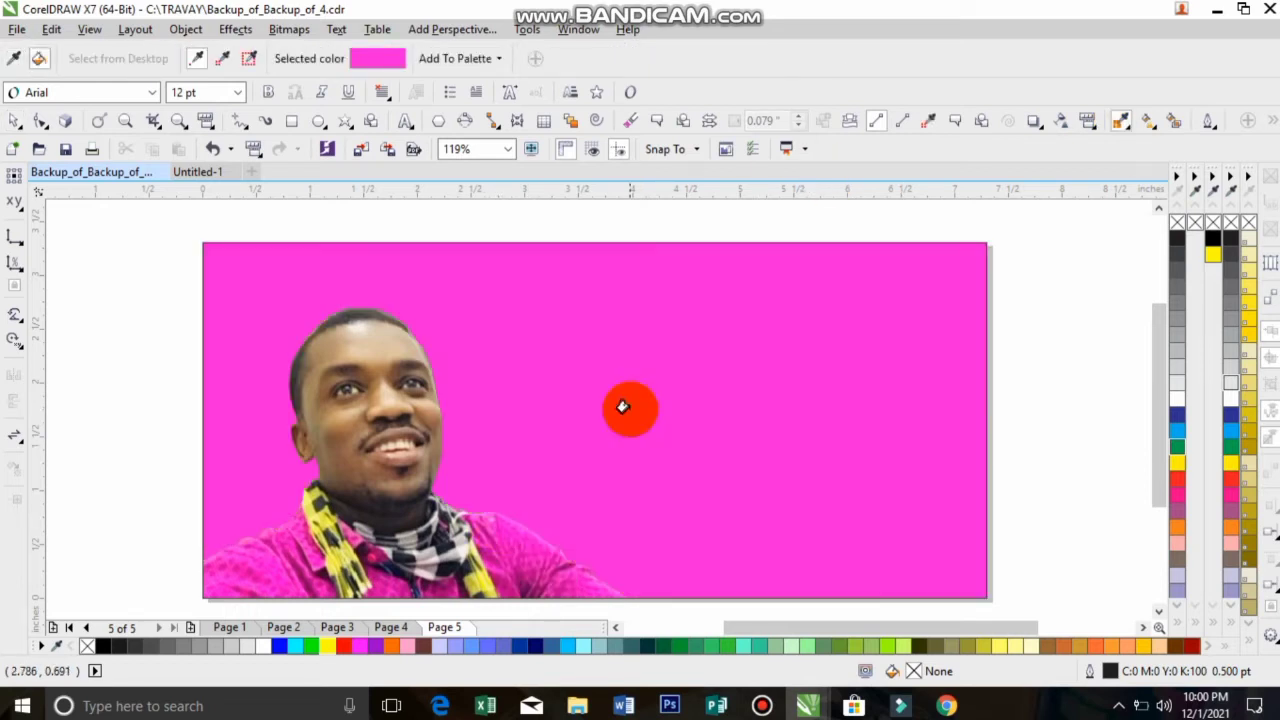
{"action": "left_click", "coordinate": [529, 528]}
{"action": "mouse_move", "coordinate": [640, 372]}
{"action": "left_mouse_down"}
{"action": "mouse_move", "coordinate": [400, 546]}
{"action": "mouse_move", "coordinate": [474, 337]}
{"action": "mouse_move", "coordinate": [571, 492]}
{"action": "mouse_move", "coordinate": [406, 376]}
{"action": "left_mouse_up"}
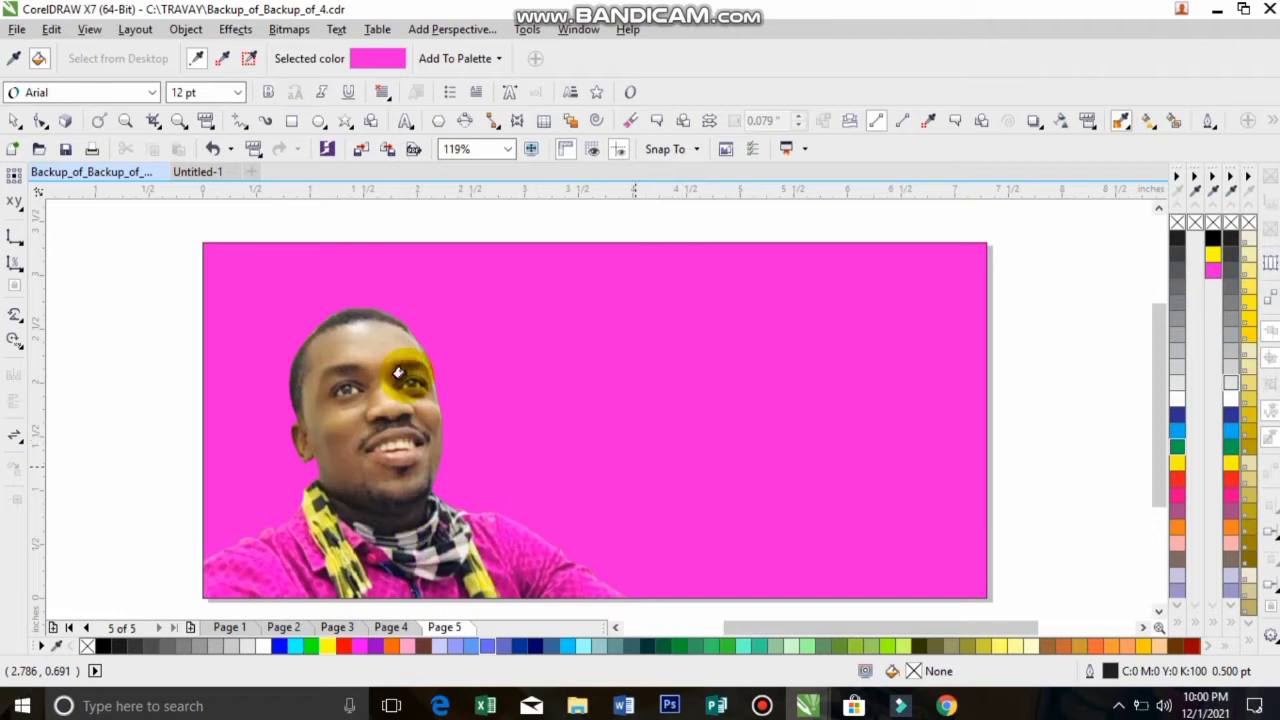
{"action": "left_click", "coordinate": [15, 121]}
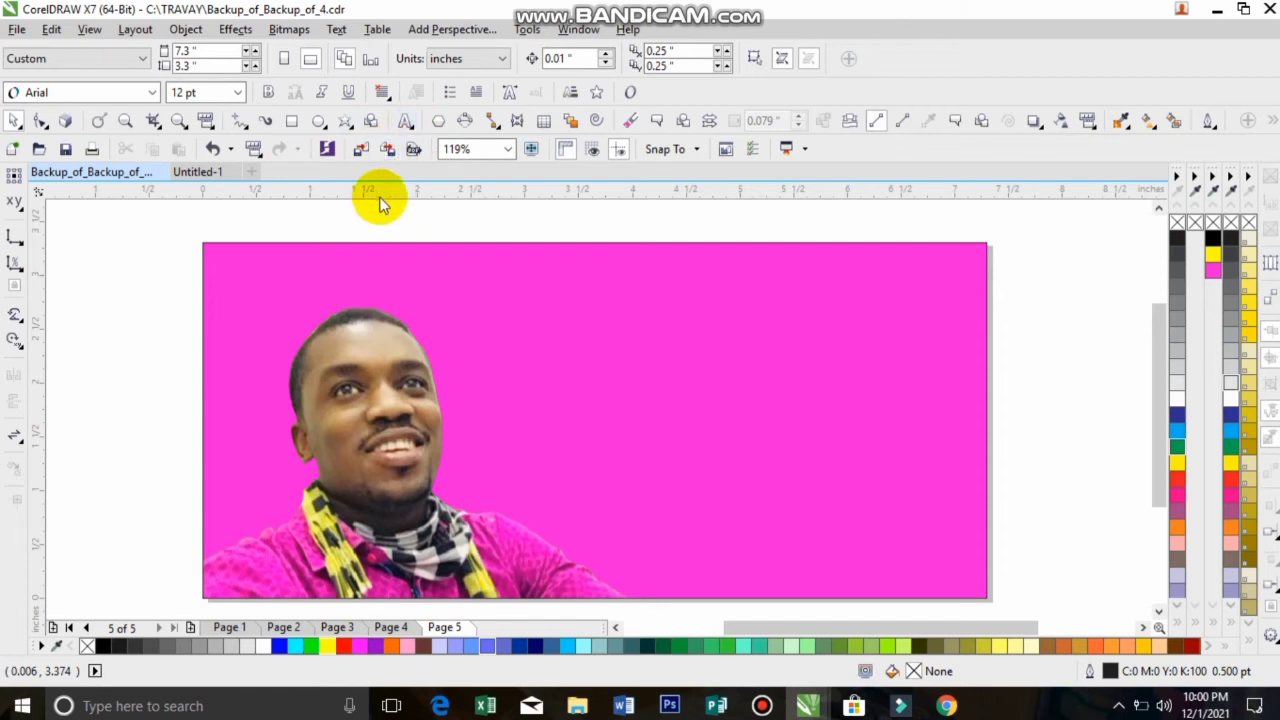
Add a horizontal guideline at about 1.71 inches and place the artistic text HAPPY BIRTHDAY TO ME above it, beside the man's face
{"action": "left_click_drag", "start_coordinate": [380, 194], "coordinate": [447, 413]}
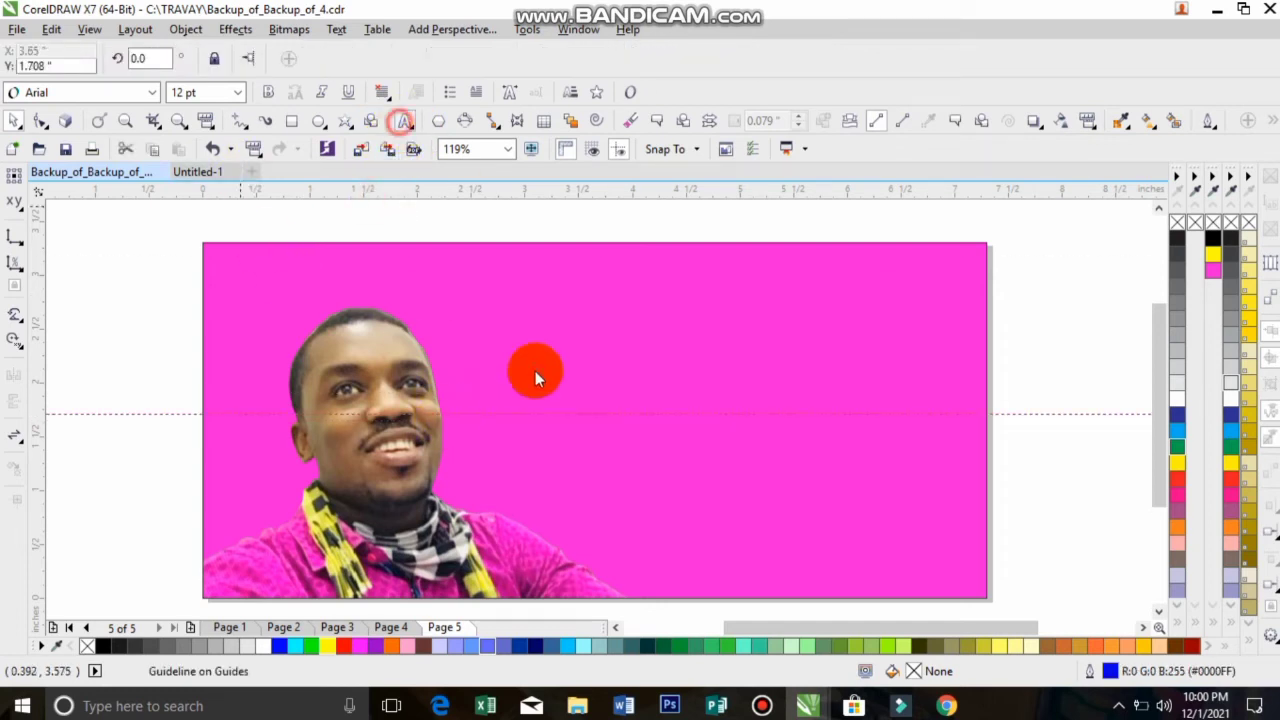
{"action": "left_click", "coordinate": [494, 400]}
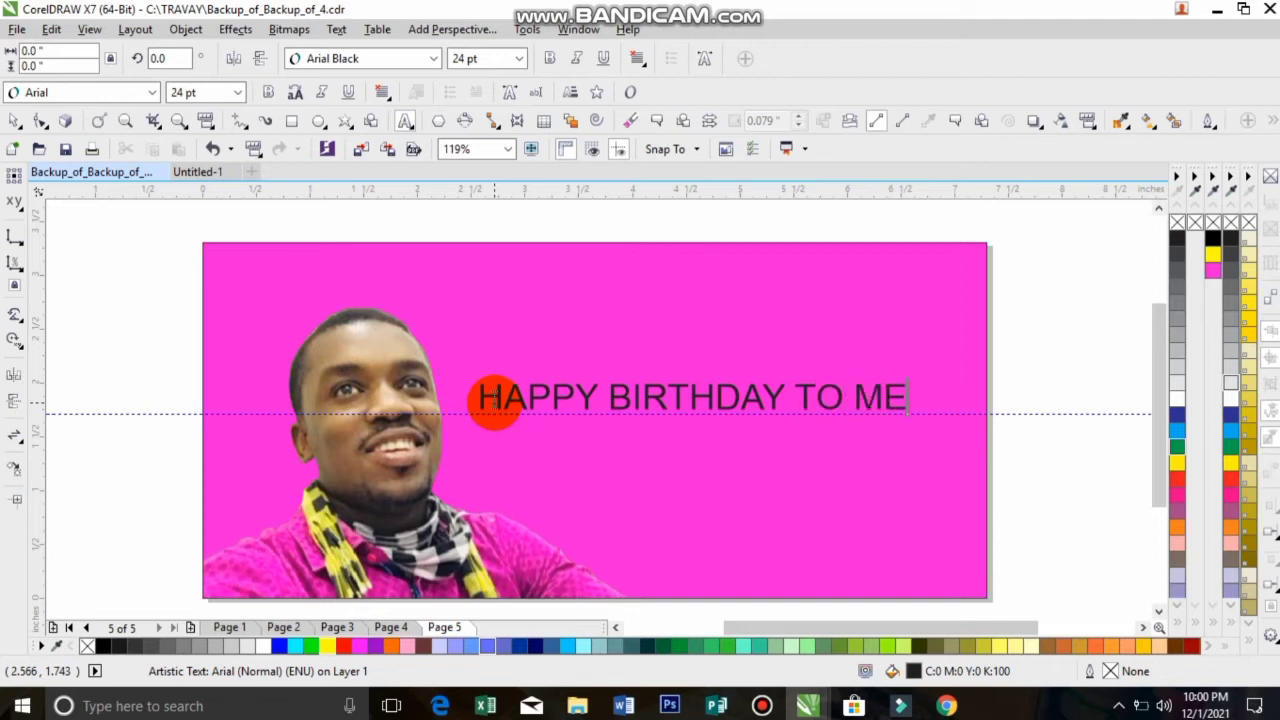
{"action": "left_click", "coordinate": [493, 398]}
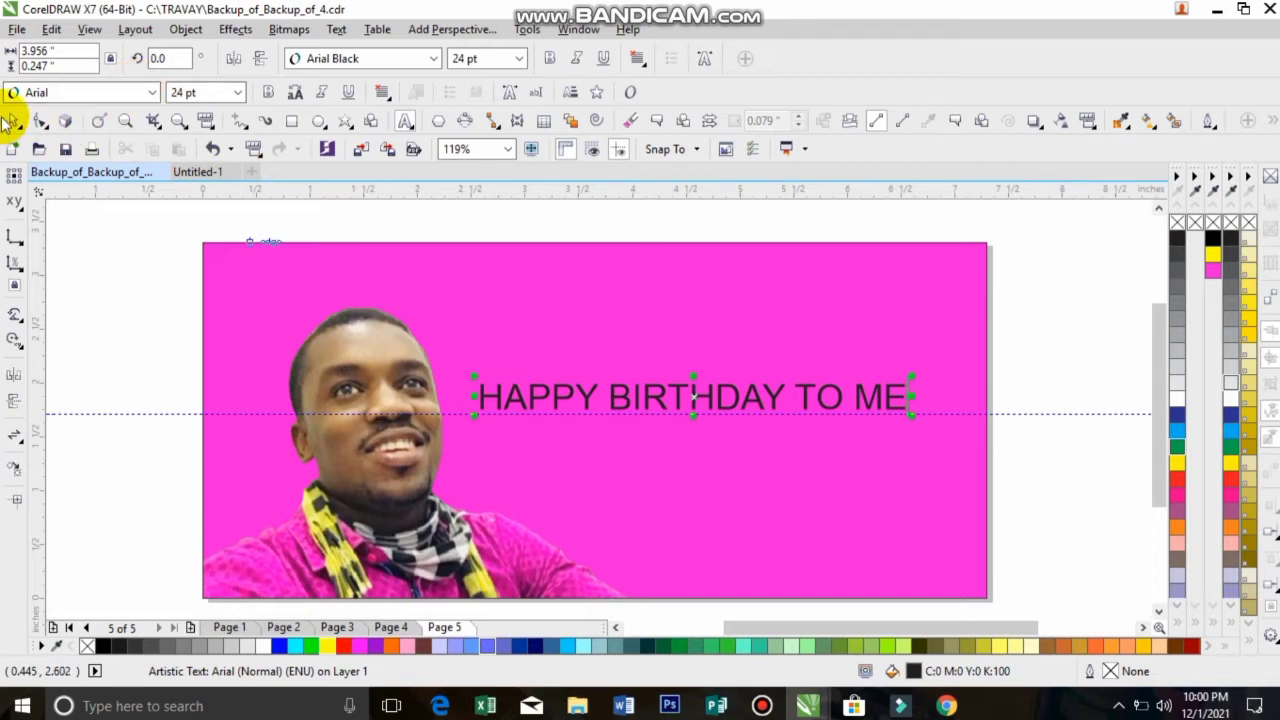
{"action": "left_click", "coordinate": [690, 400]}
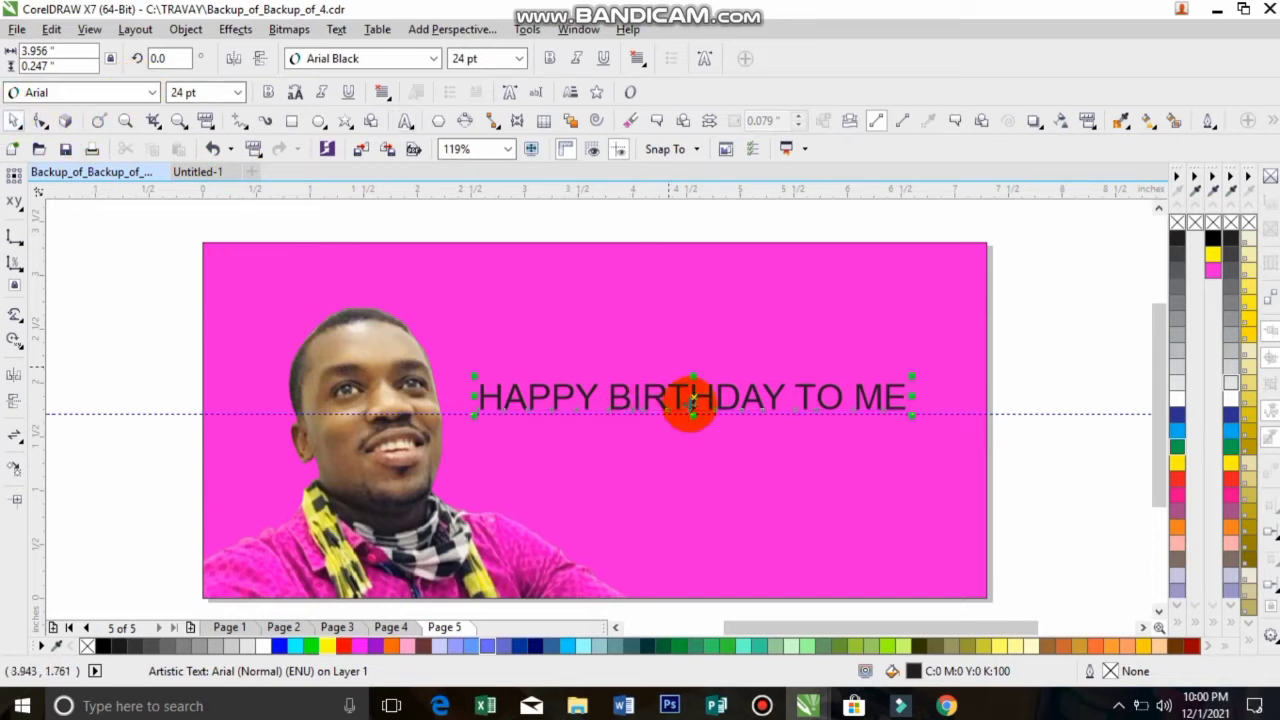
{"action": "mouse_move", "coordinate": [697, 397]}
{"action": "left_mouse_down"}
{"action": "mouse_move", "coordinate": [715, 400]}
{"action": "mouse_move", "coordinate": [683, 380]}
{"action": "left_mouse_up"}
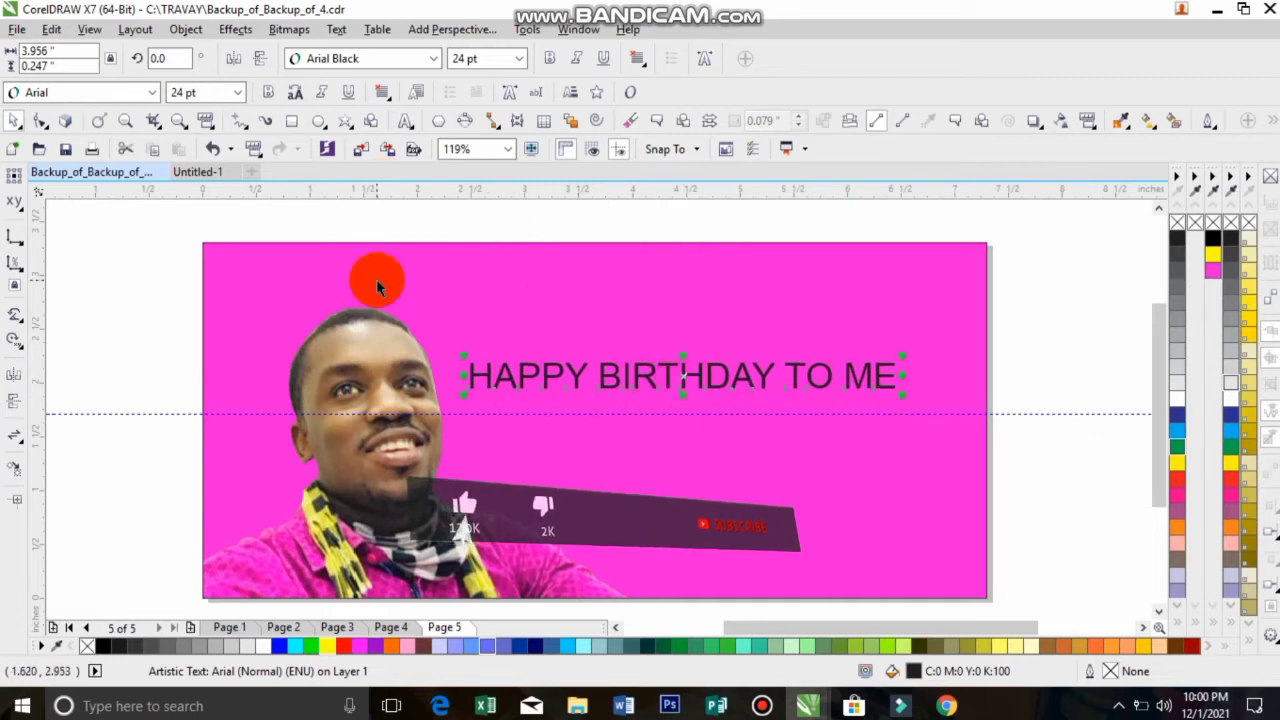
Change the font of the HAPPY BIRTHDAY TO ME text to Arial Black
{"action": "left_click", "coordinate": [152, 92]}
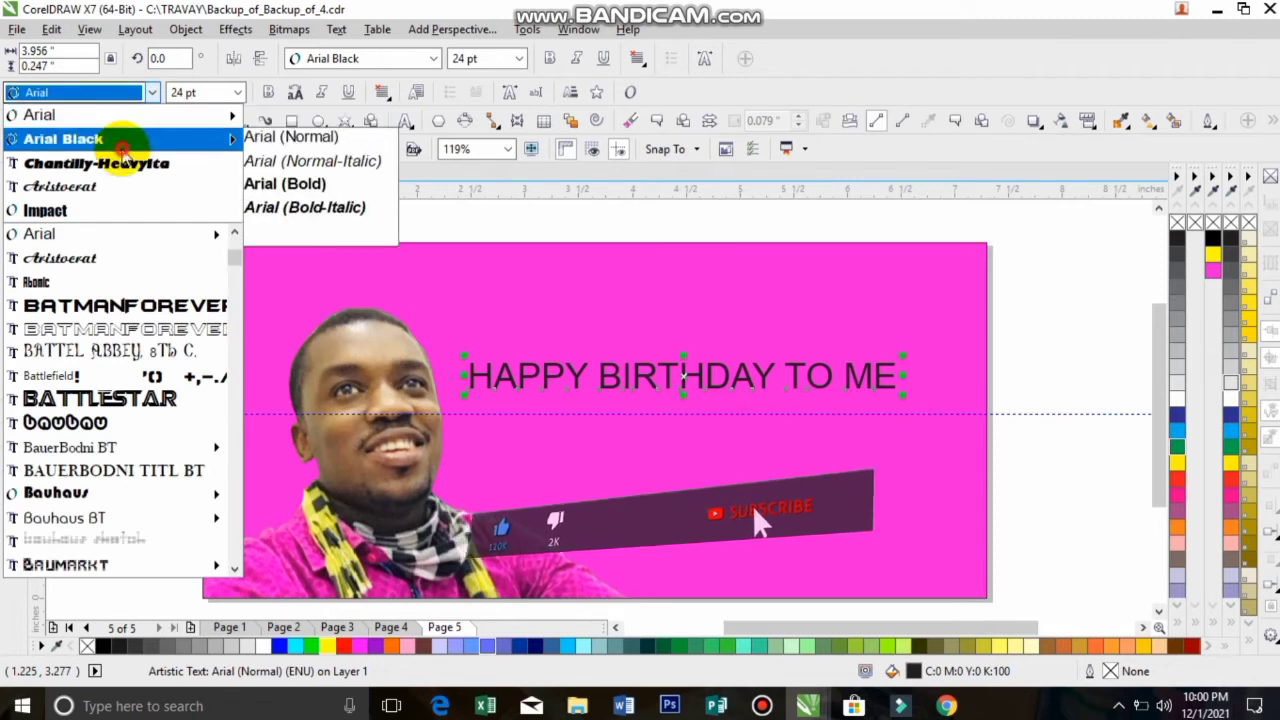
{"action": "left_click", "coordinate": [120, 137]}
{"action": "left_click", "coordinate": [529, 289]}
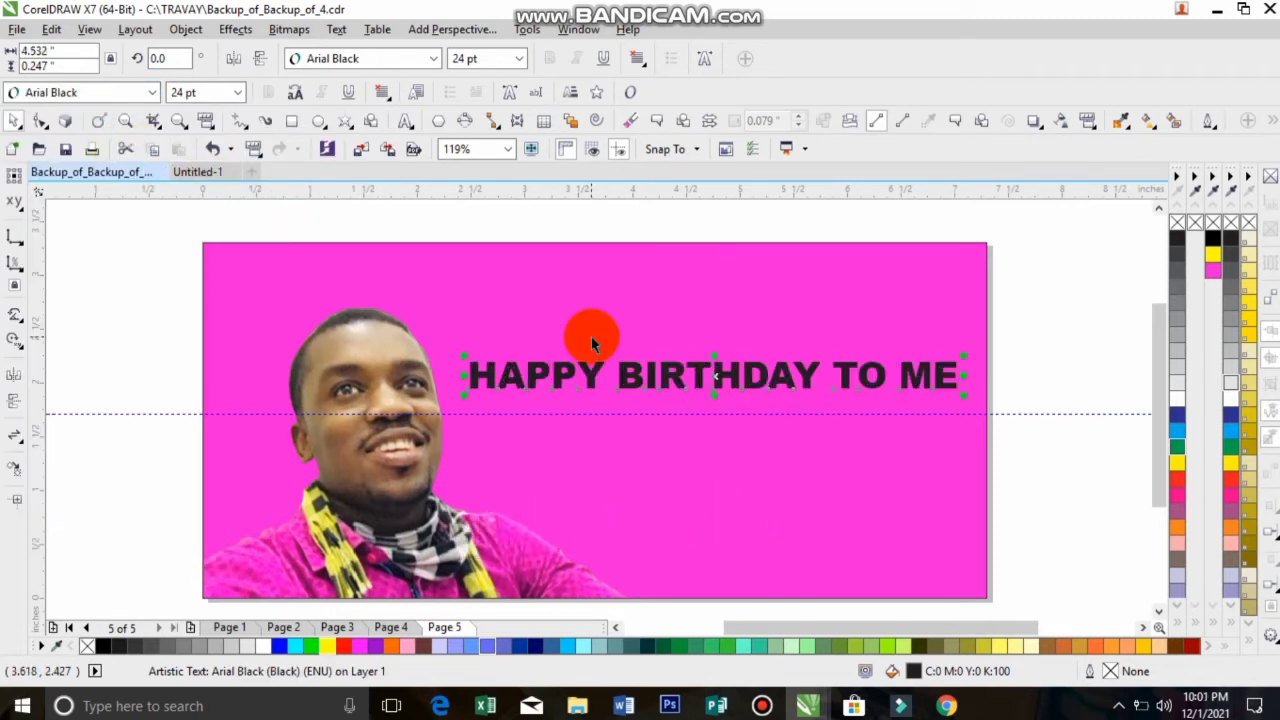
Break the text apart into separate words and move BIRTHDAY TO ME below HAPPY and the guideline
{"action": "key", "text": "ctrl+k"}
{"action": "left_click", "coordinate": [678, 375]}
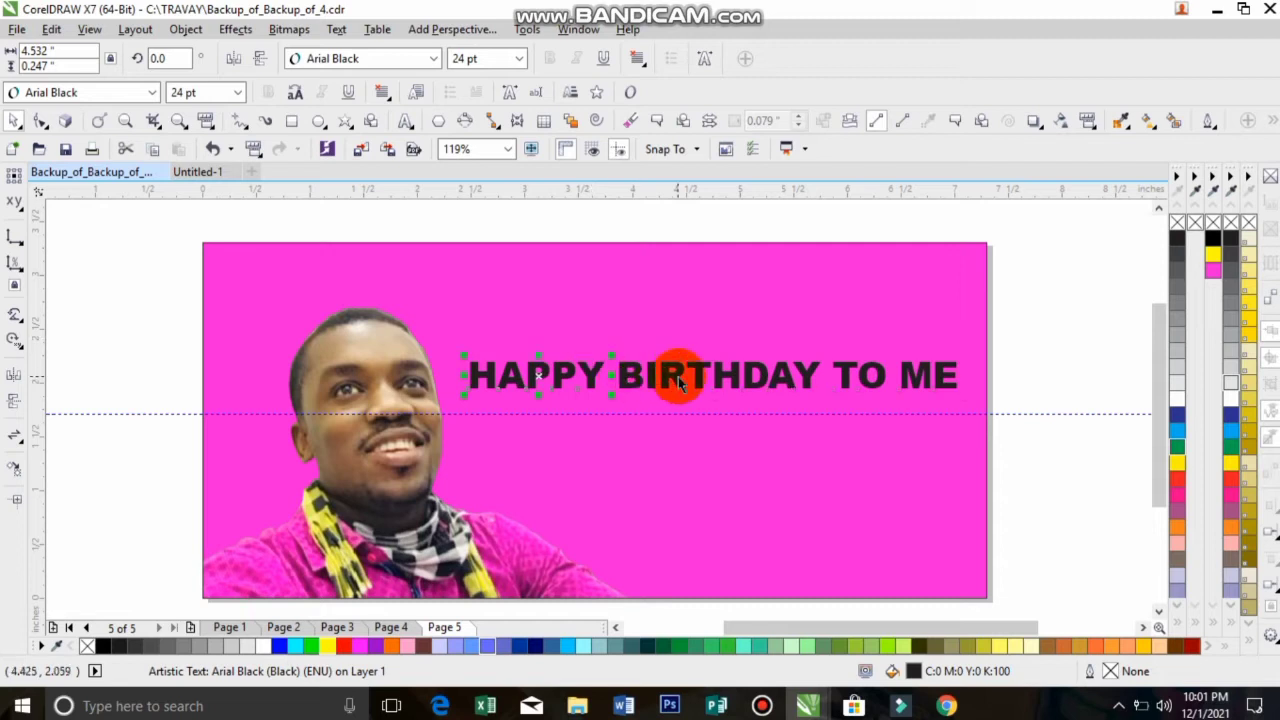
{"action": "left_click", "coordinate": [916, 342]}
{"action": "key", "text": "ctrl+z"}
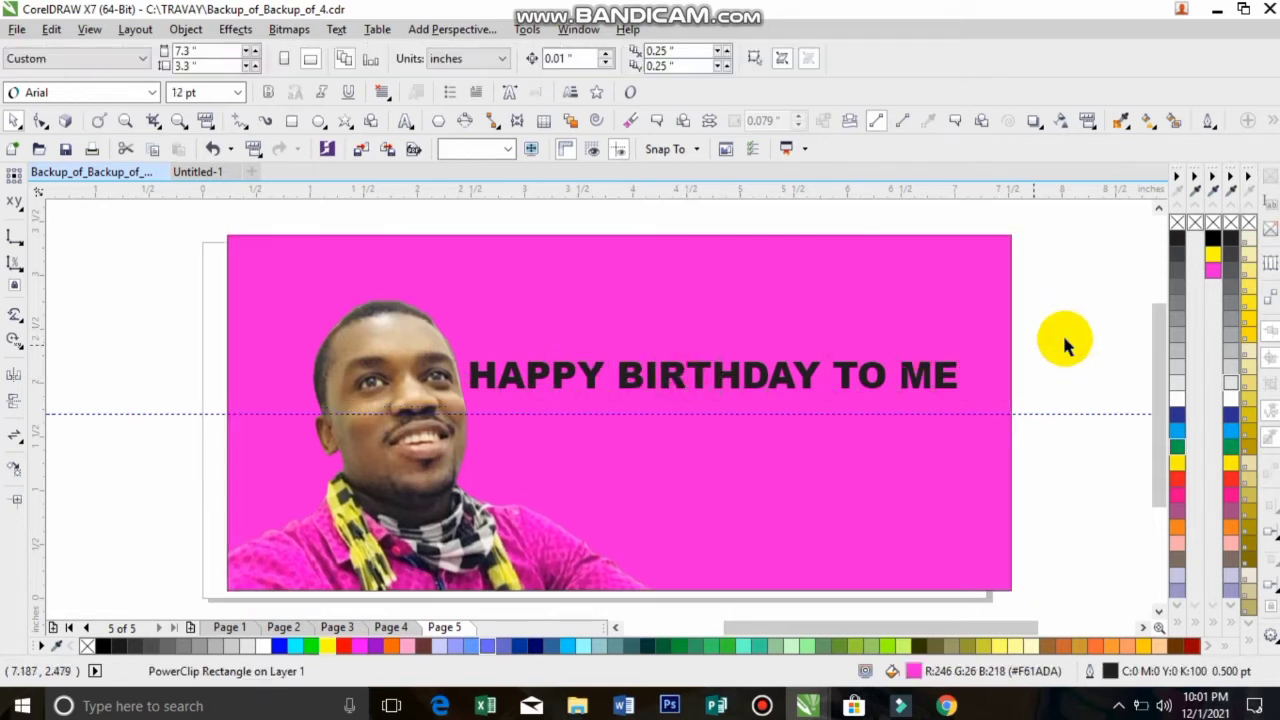
{"action": "key", "text": "ctrl+z"}
{"action": "left_click_drag", "start_coordinate": [1064, 338], "coordinate": [612, 432]}
{"action": "left_click_drag", "start_coordinate": [808, 377], "coordinate": [694, 457]}
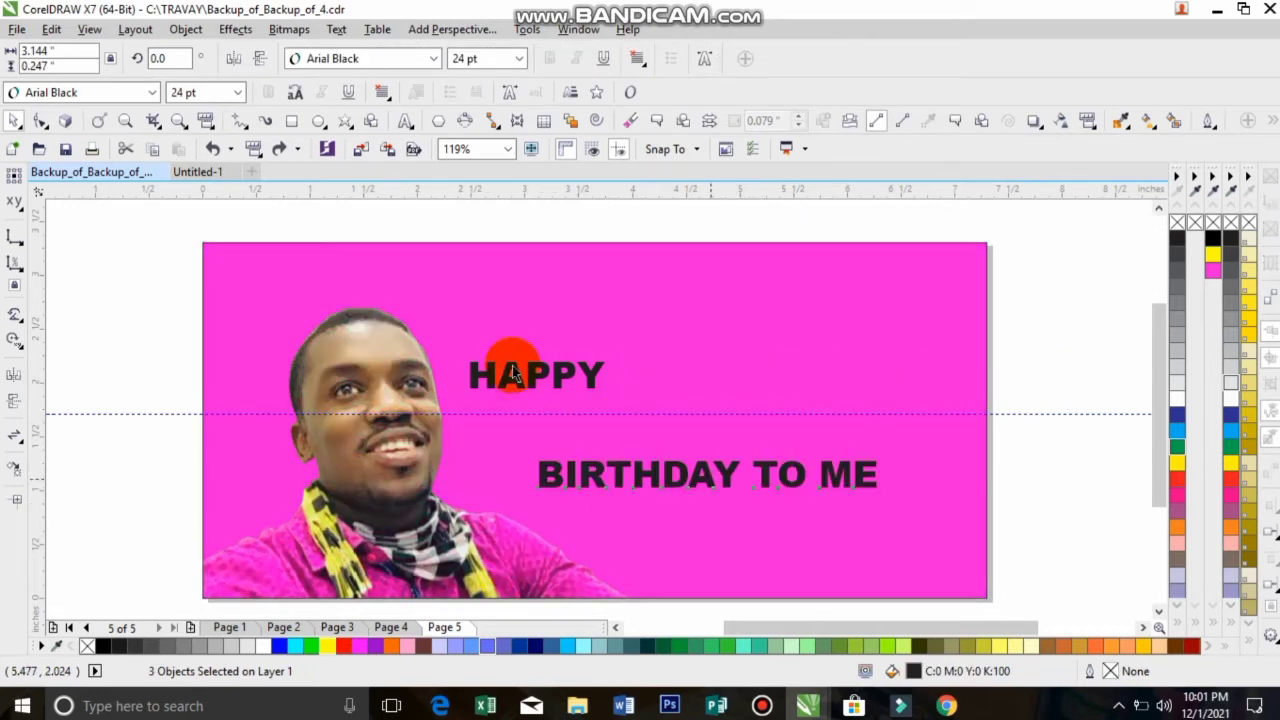
Enlarge the word HAPPY, rest it on the guideline, and place BIRTHDAY directly beneath it
{"action": "left_click_drag", "start_coordinate": [510, 370], "coordinate": [553, 307]}
{"action": "left_click_drag", "start_coordinate": [646, 322], "coordinate": [649, 383]}
{"action": "left_click", "coordinate": [698, 483]}
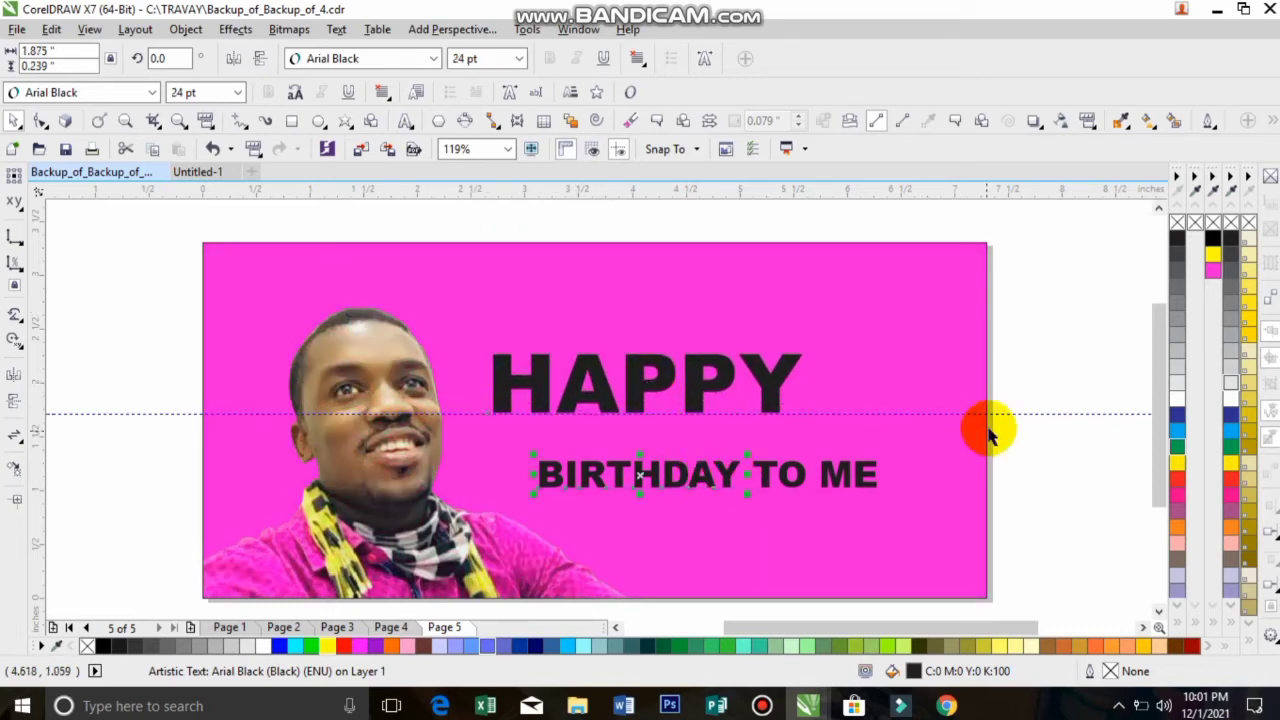
{"action": "left_click_drag", "start_coordinate": [669, 483], "coordinate": [700, 443]}
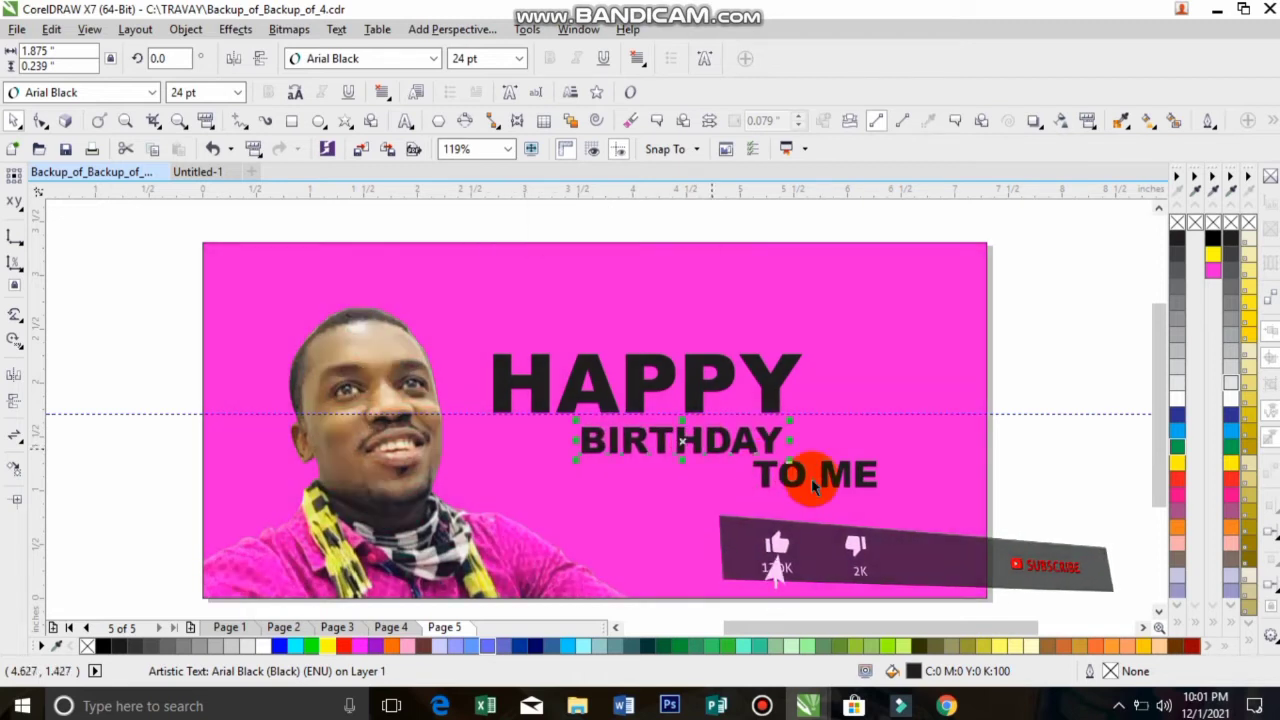
Move TO ME down to clear room and enlarge BIRTHDAY beneath HAPPY to about 3.36 inches wide
{"action": "mouse_move", "coordinate": [811, 478]}
{"action": "left_mouse_down"}
{"action": "mouse_move", "coordinate": [777, 503]}
{"action": "mouse_move", "coordinate": [797, 480]}
{"action": "left_mouse_up"}
{"action": "left_click_drag", "start_coordinate": [1038, 435], "coordinate": [732, 539]}
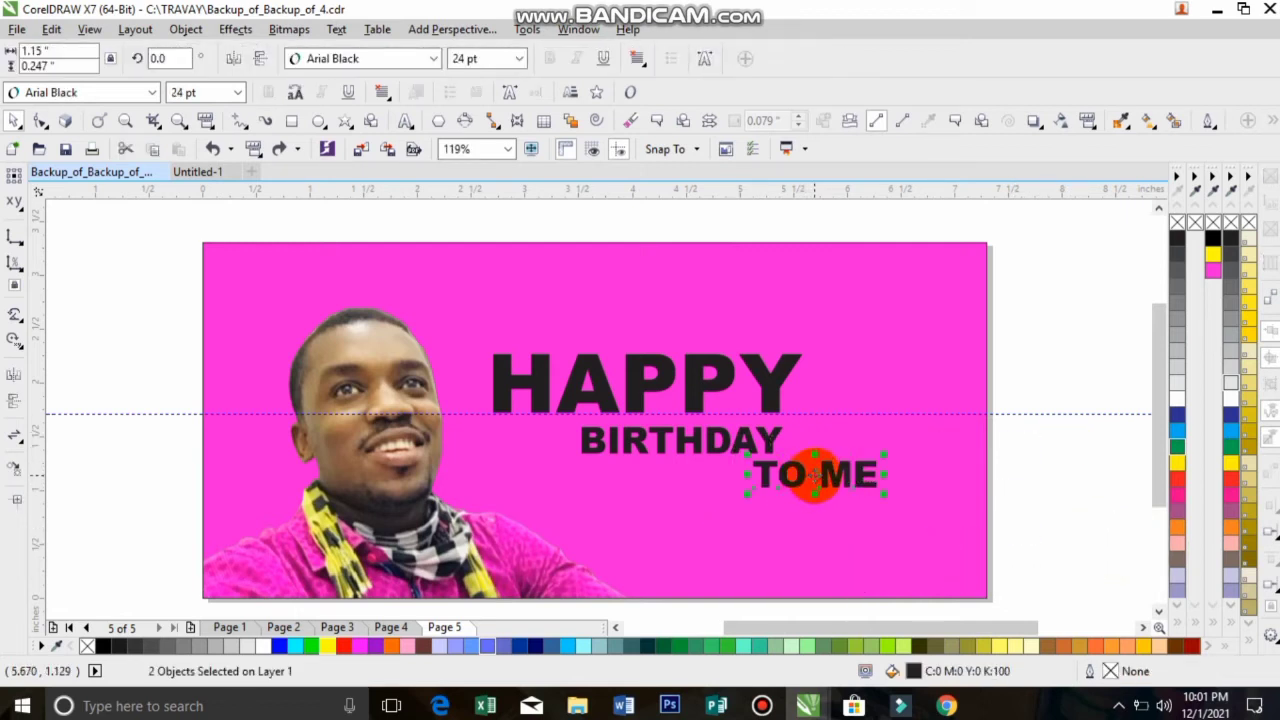
{"action": "left_click_drag", "start_coordinate": [808, 476], "coordinate": [897, 514]}
{"action": "left_click", "coordinate": [801, 466]}
{"action": "left_click", "coordinate": [717, 450]}
{"action": "left_click_drag", "start_coordinate": [733, 449], "coordinate": [812, 455]}
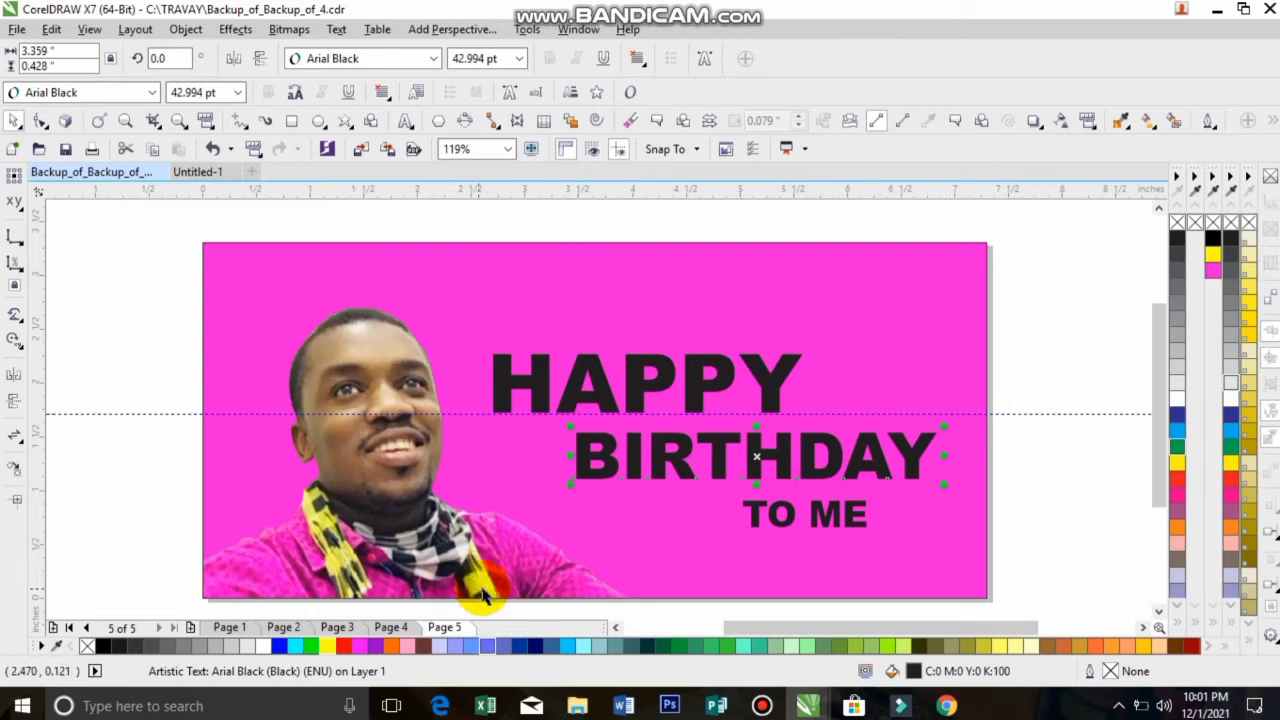
Fill the words BIRTHDAY and HAPPY with yellow
{"action": "left_click", "coordinate": [326, 648]}
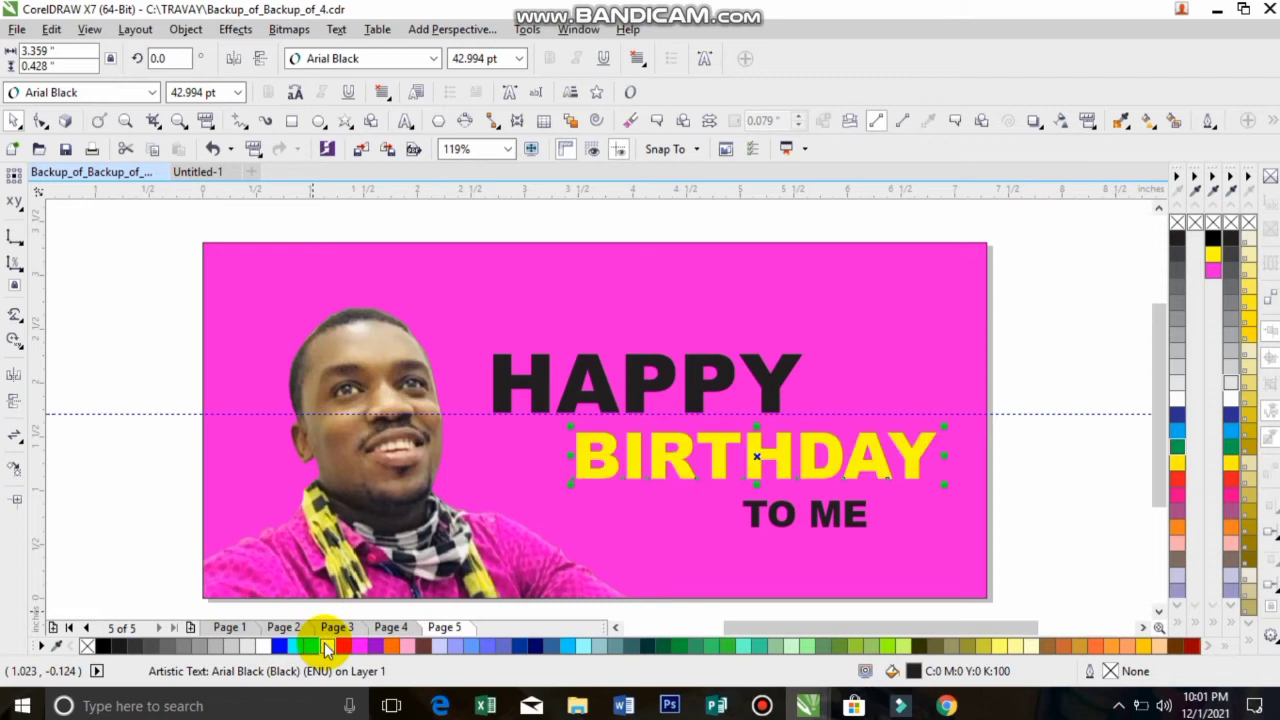
{"action": "left_click", "coordinate": [658, 374]}
{"action": "left_click_drag", "start_coordinate": [326, 645], "coordinate": [721, 411]}
{"action": "left_click", "coordinate": [1060, 340]}
Select HAPPY and BIRTHDAY together and fill both words with white
{"action": "left_click_drag", "start_coordinate": [845, 478], "coordinate": [455, 490]}
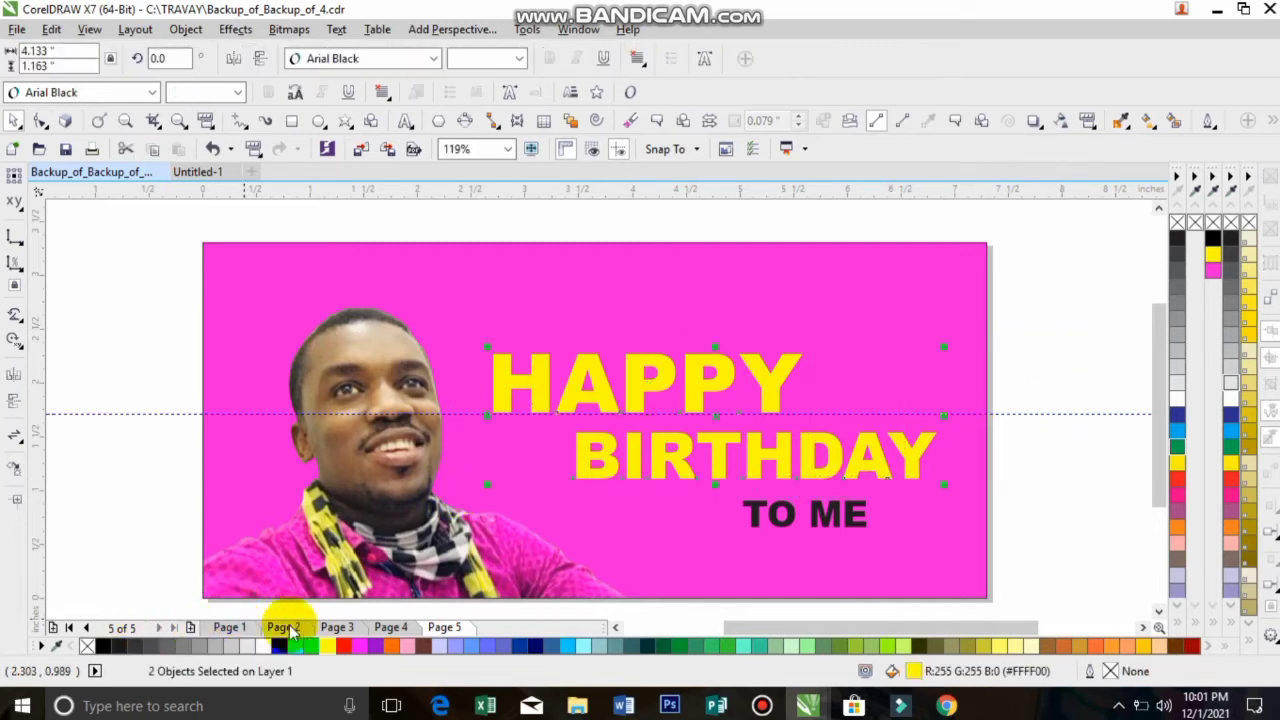
{"action": "left_click", "coordinate": [265, 648]}
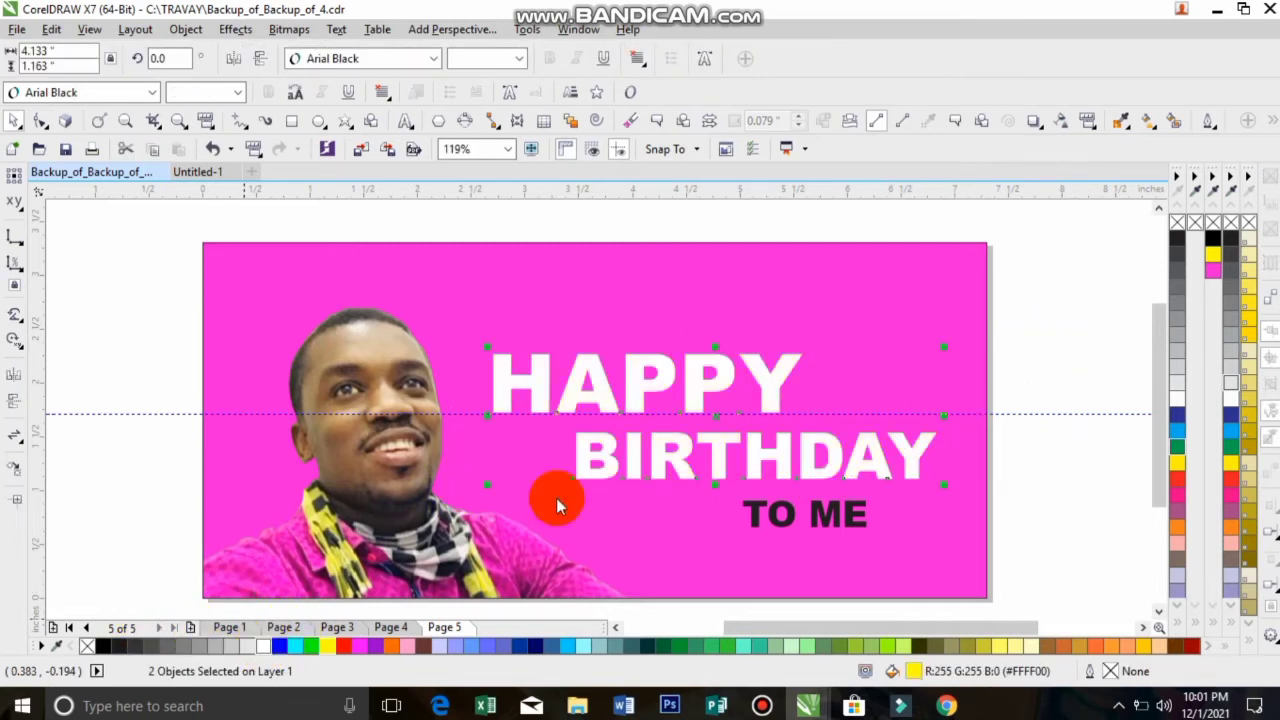
{"action": "left_click", "coordinate": [766, 517]}
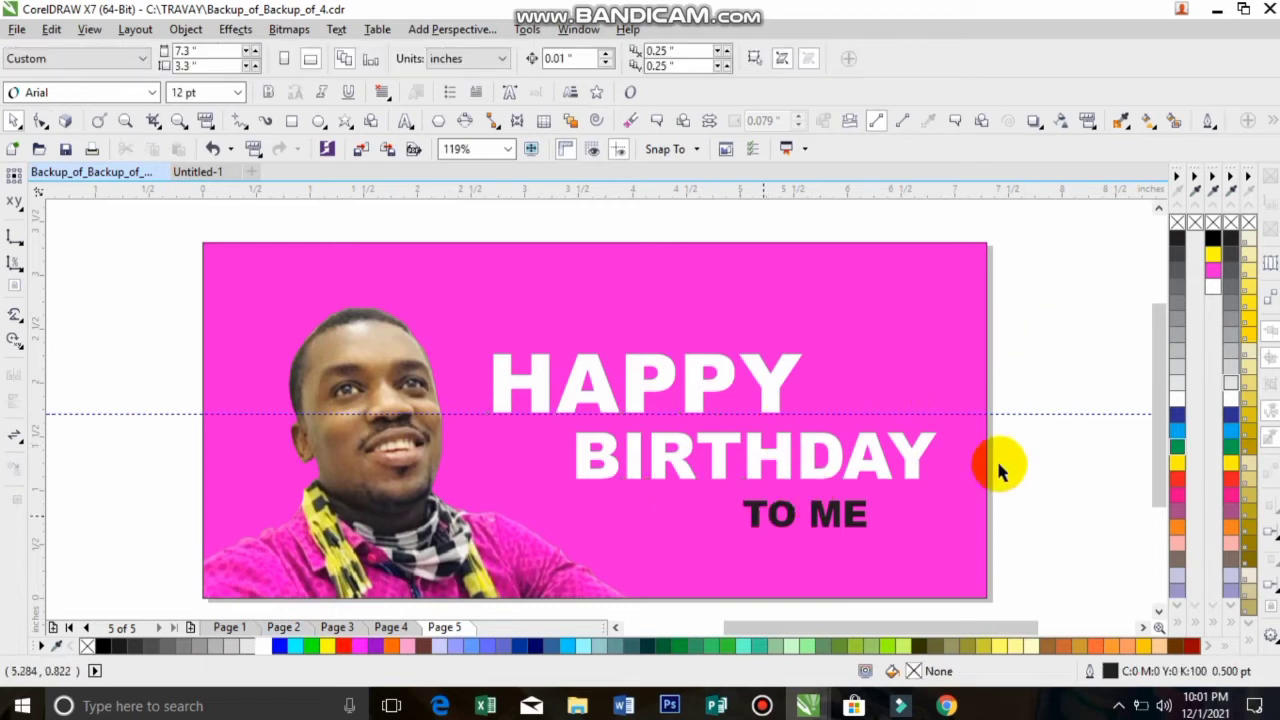
Enlarge TO ME below BIRTHDAY to about 1.59 inches wide and fill it with white
{"action": "left_click", "coordinate": [1002, 463]}
{"action": "left_click", "coordinate": [777, 540]}
{"action": "left_click_drag", "start_coordinate": [733, 542], "coordinate": [920, 547]}
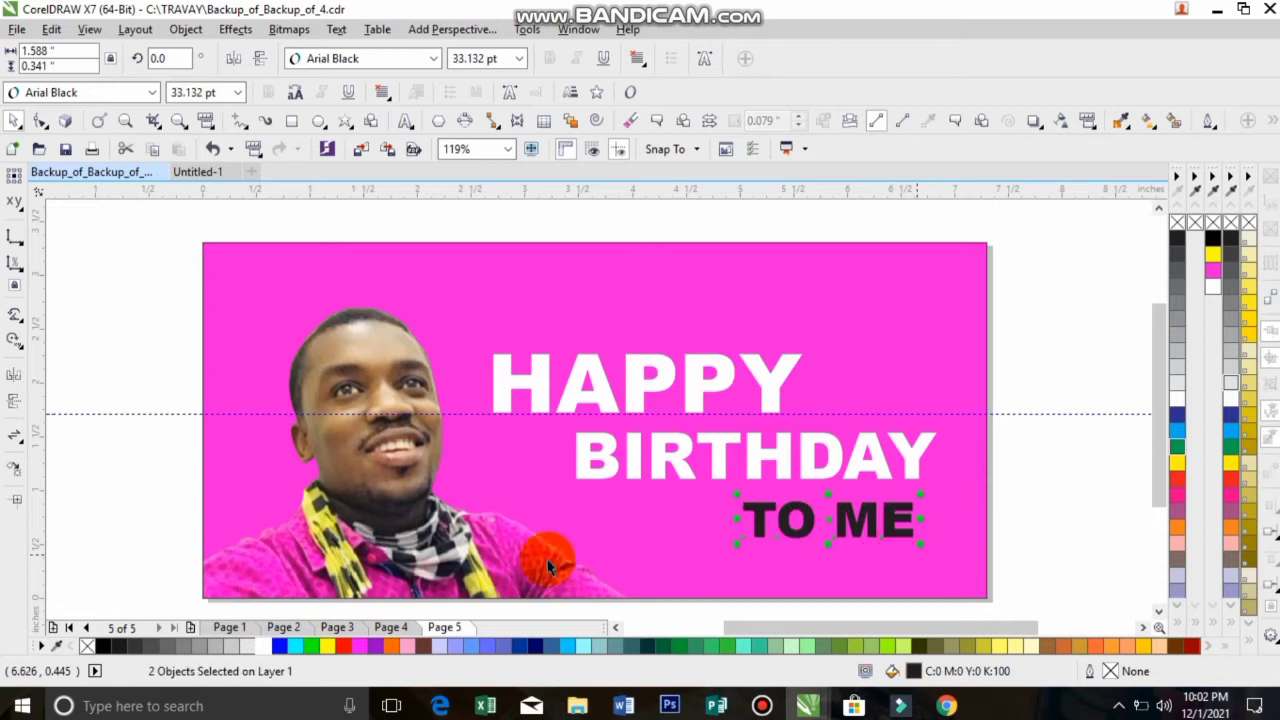
{"action": "left_click", "coordinate": [265, 645]}
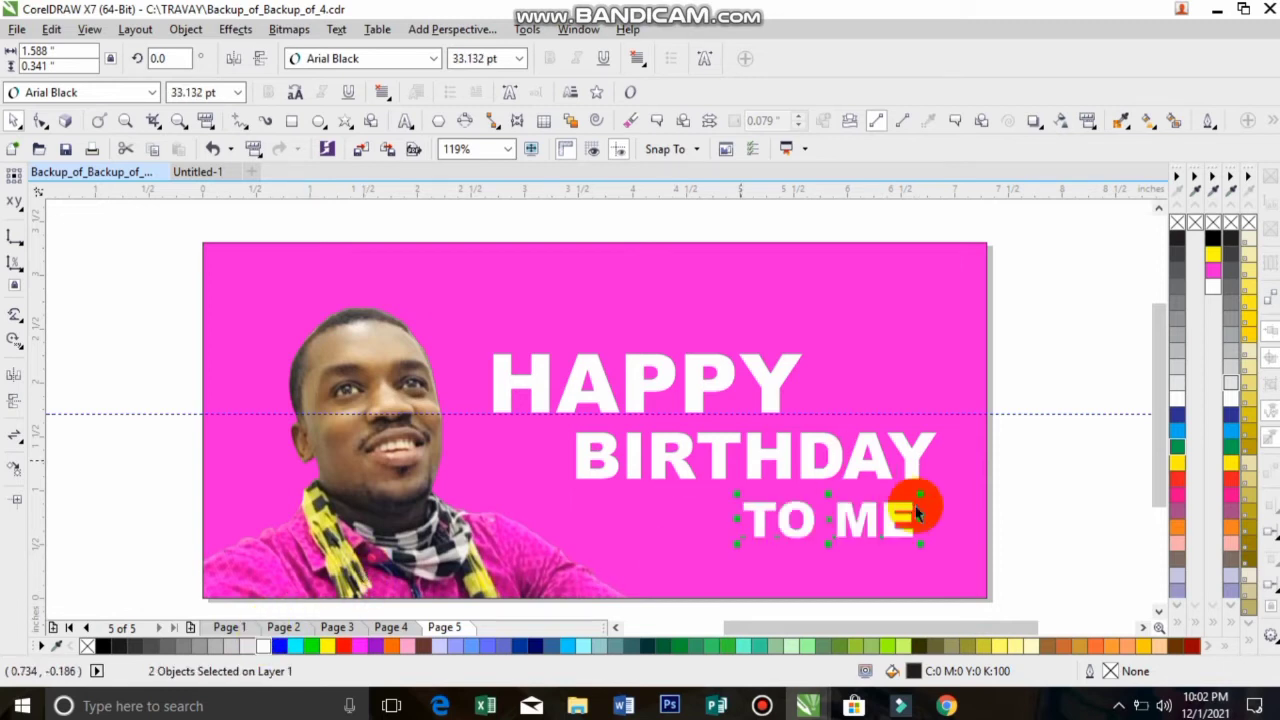
{"action": "left_click", "coordinate": [1045, 515]}
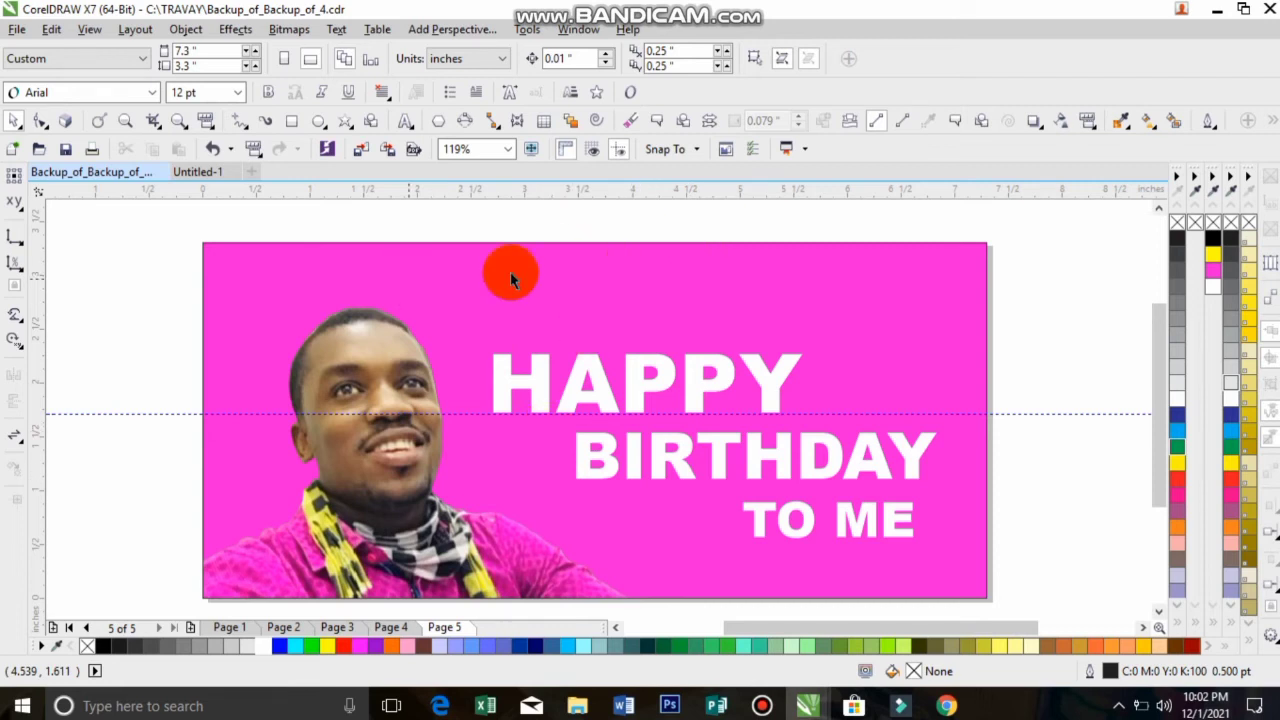
Draw an ellipse about 1.42 by 1.34 inches over the background's upper-right corner and fill it with white
{"action": "left_click", "coordinate": [320, 122]}
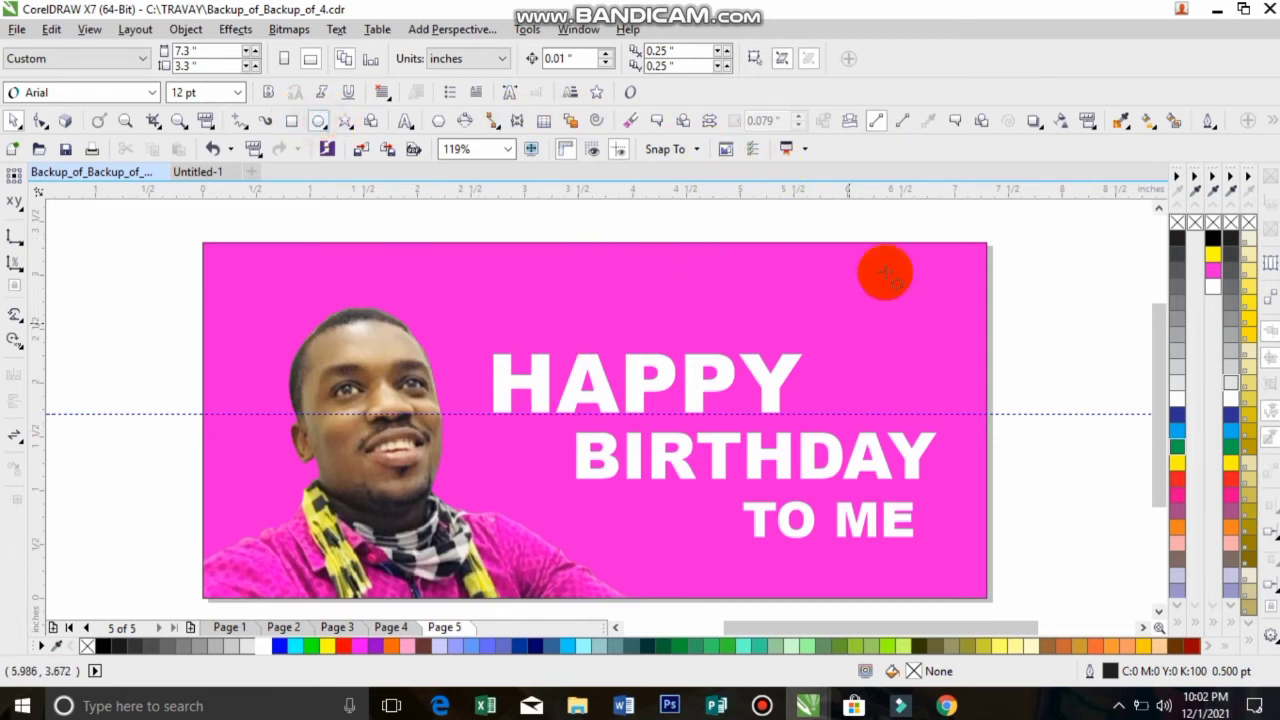
{"action": "left_click_drag", "start_coordinate": [848, 240], "coordinate": [1002, 389]}
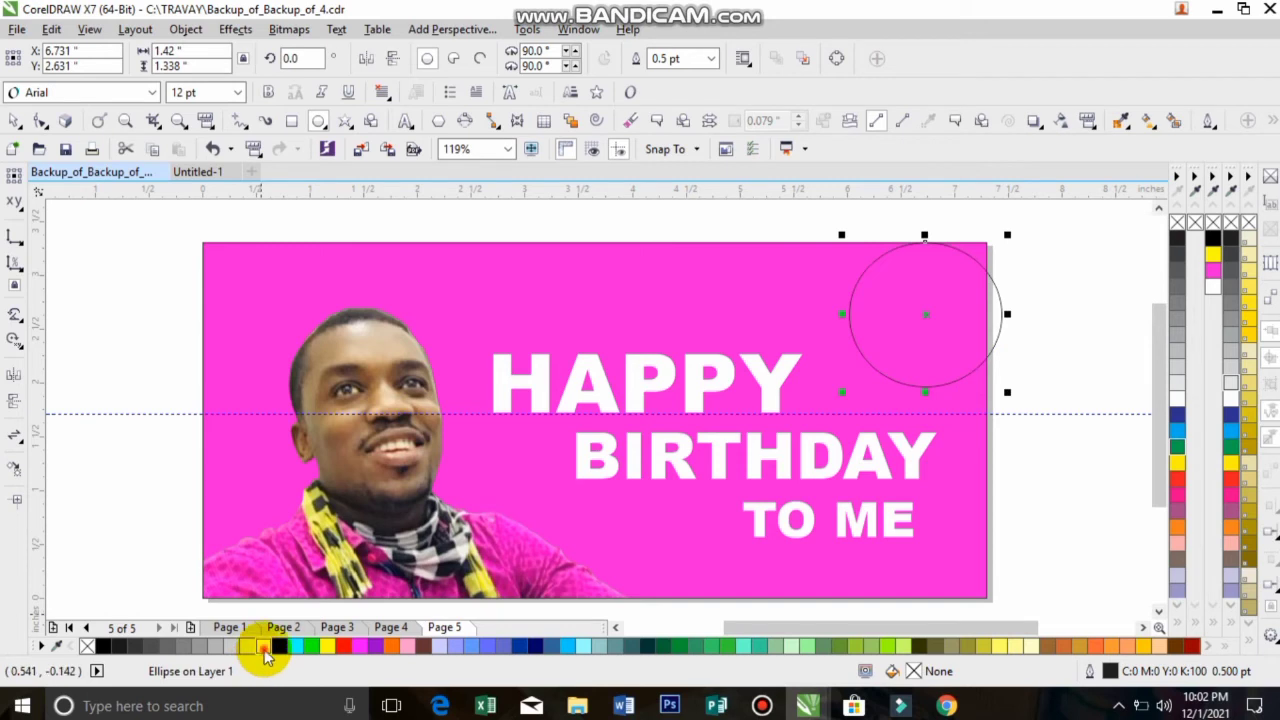
{"action": "left_click", "coordinate": [264, 646]}
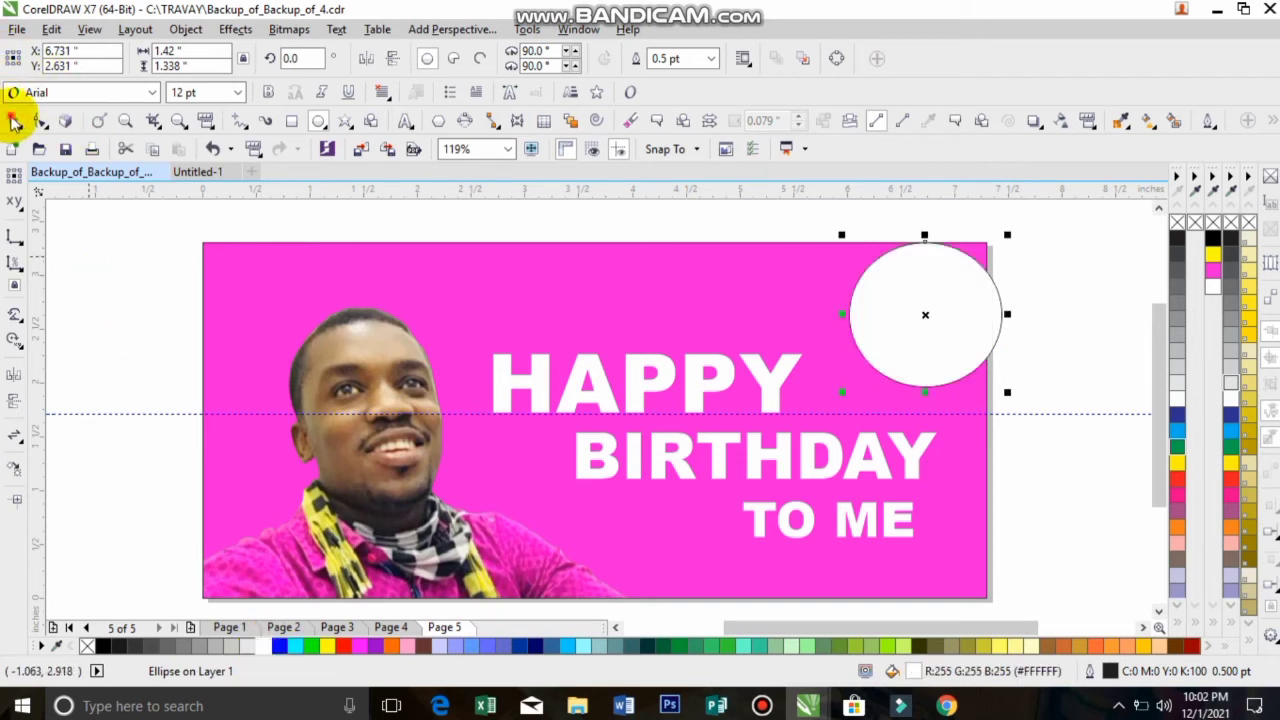
PowerClip the white circle inside the pink background rectangle
{"action": "right_click", "coordinate": [888, 312]}
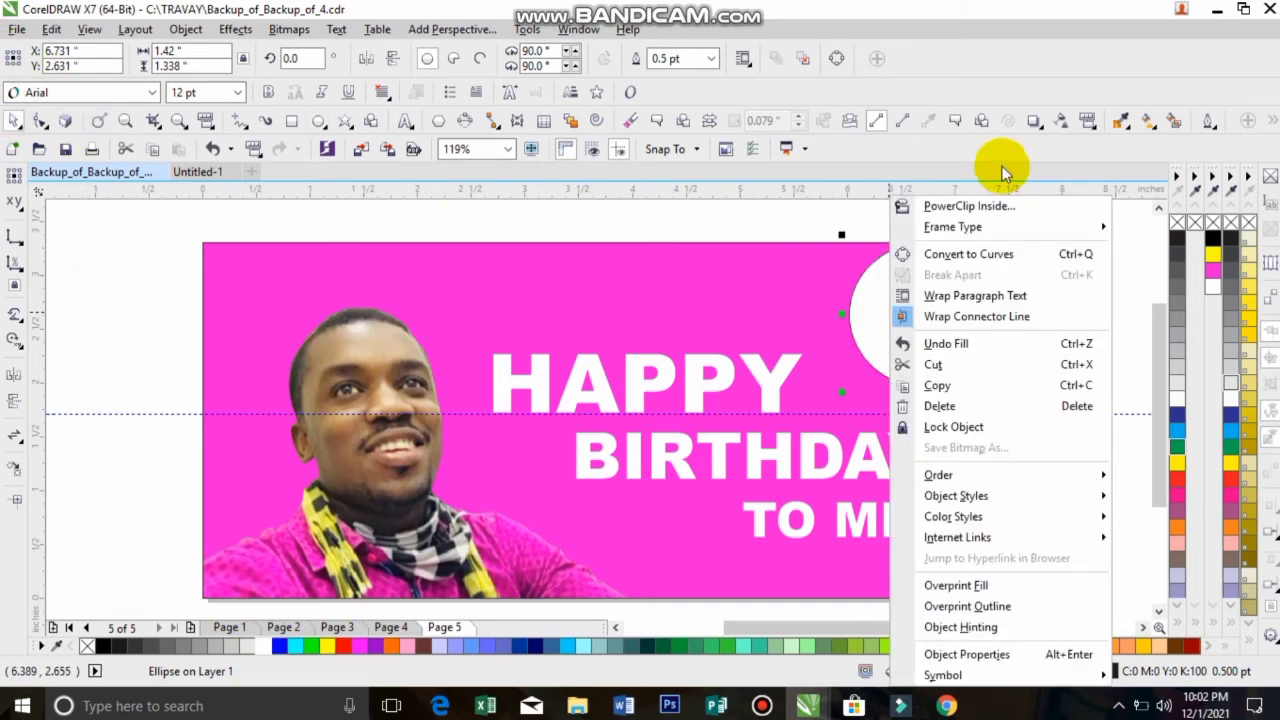
{"action": "key", "text": "Escape"}
{"action": "left_click", "coordinate": [183, 300]}
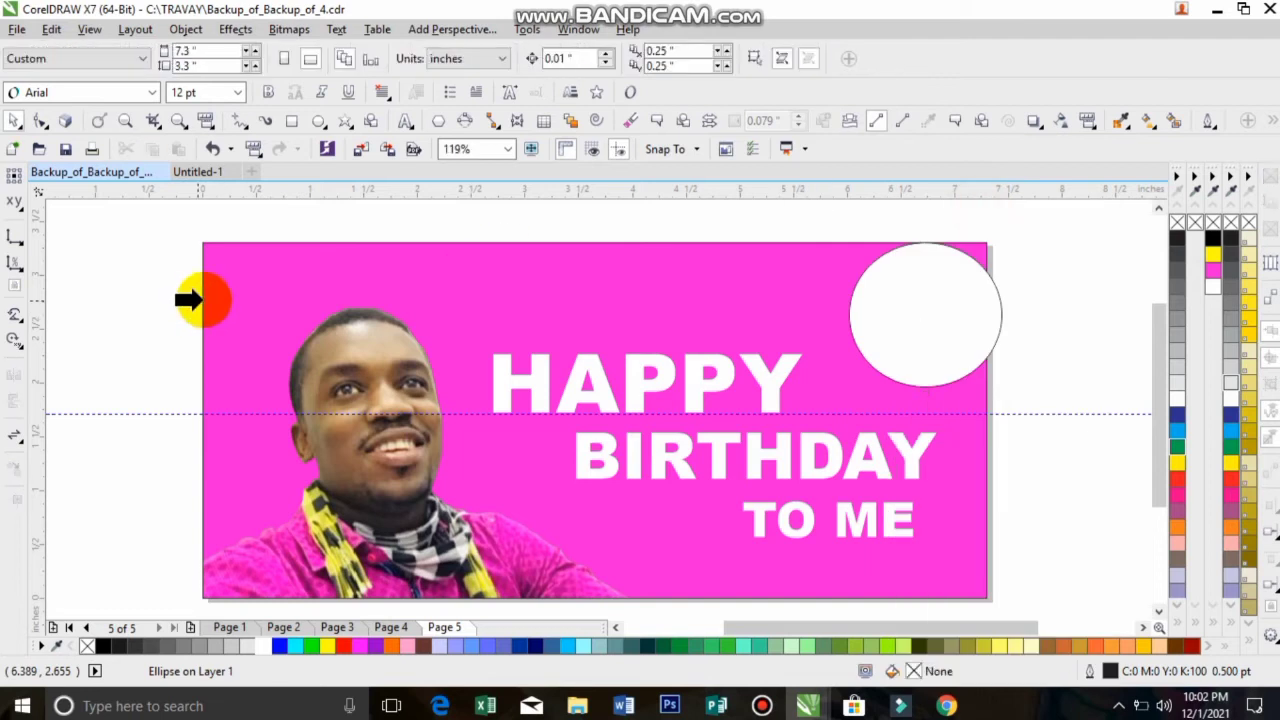
{"action": "left_click", "coordinate": [204, 298]}
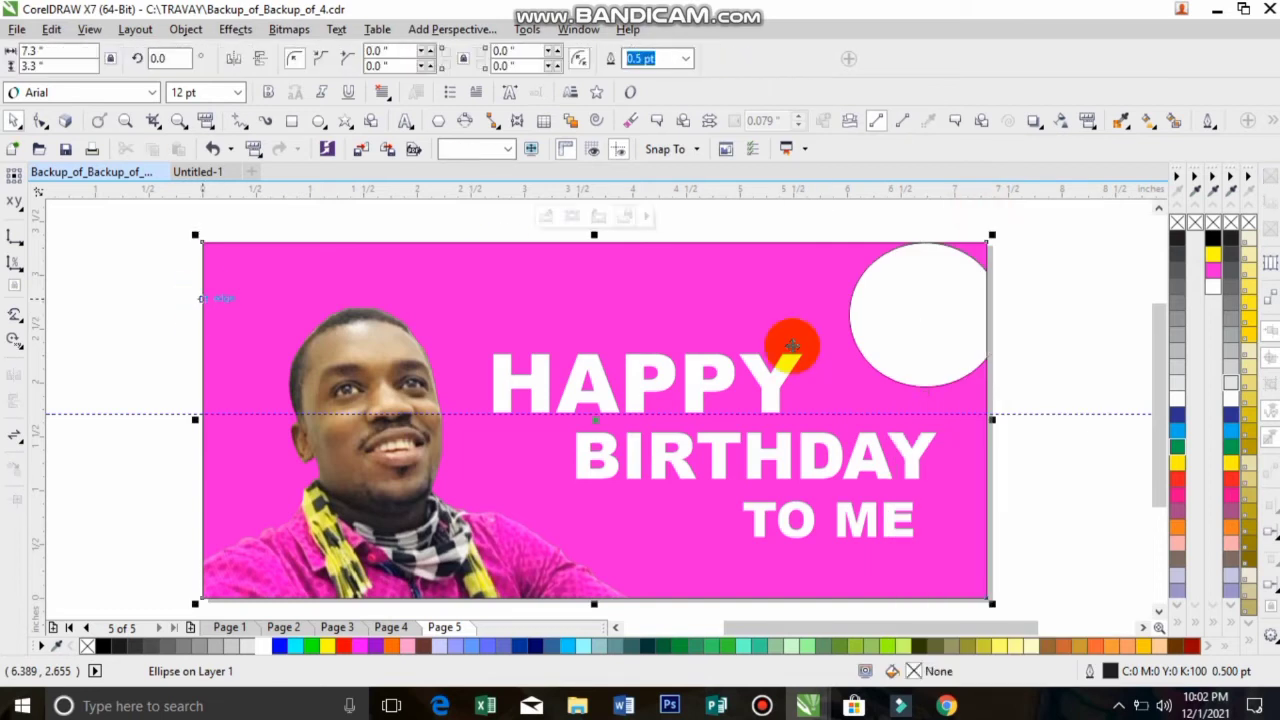
Edit the PowerClip contents, move the circle toward the rectangle's upper-right corner to about X 7.28, Y 2.96 inches, and finish editing
{"action": "double_click", "coordinate": [940, 338]}
{"action": "left_click_drag", "start_coordinate": [980, 363], "coordinate": [1000, 303]}
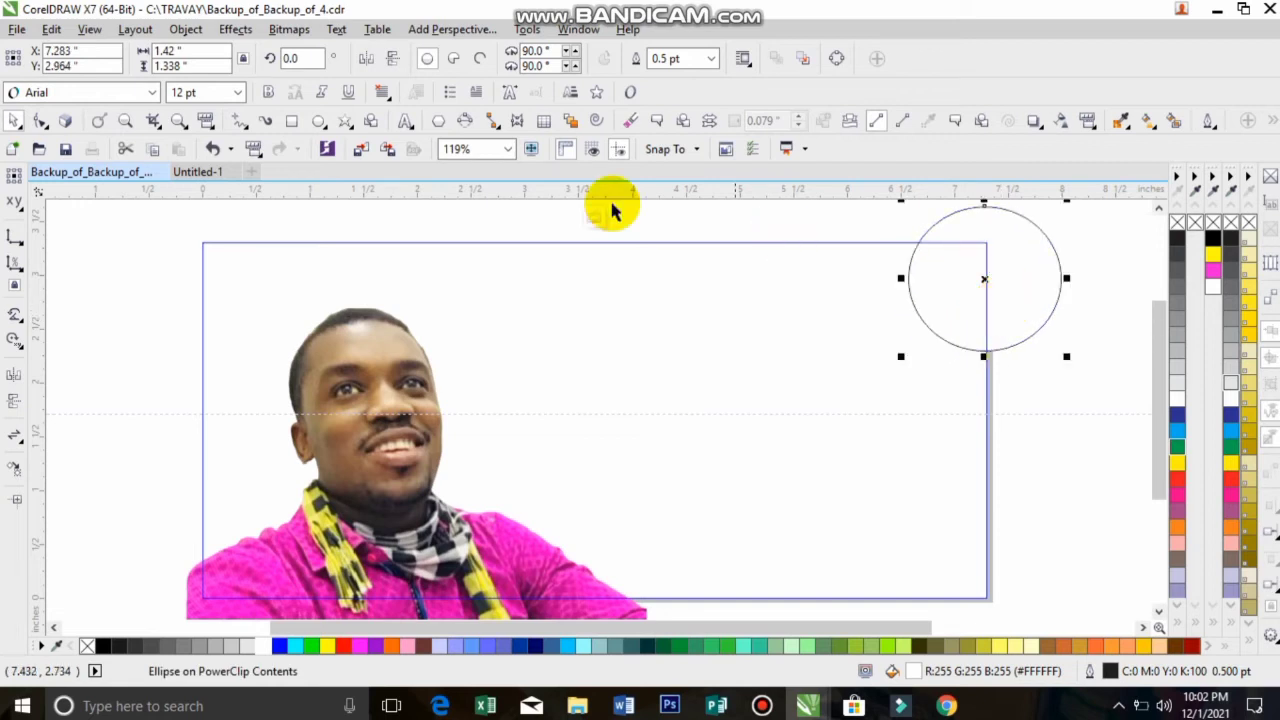
{"action": "left_click", "coordinate": [1100, 514]}
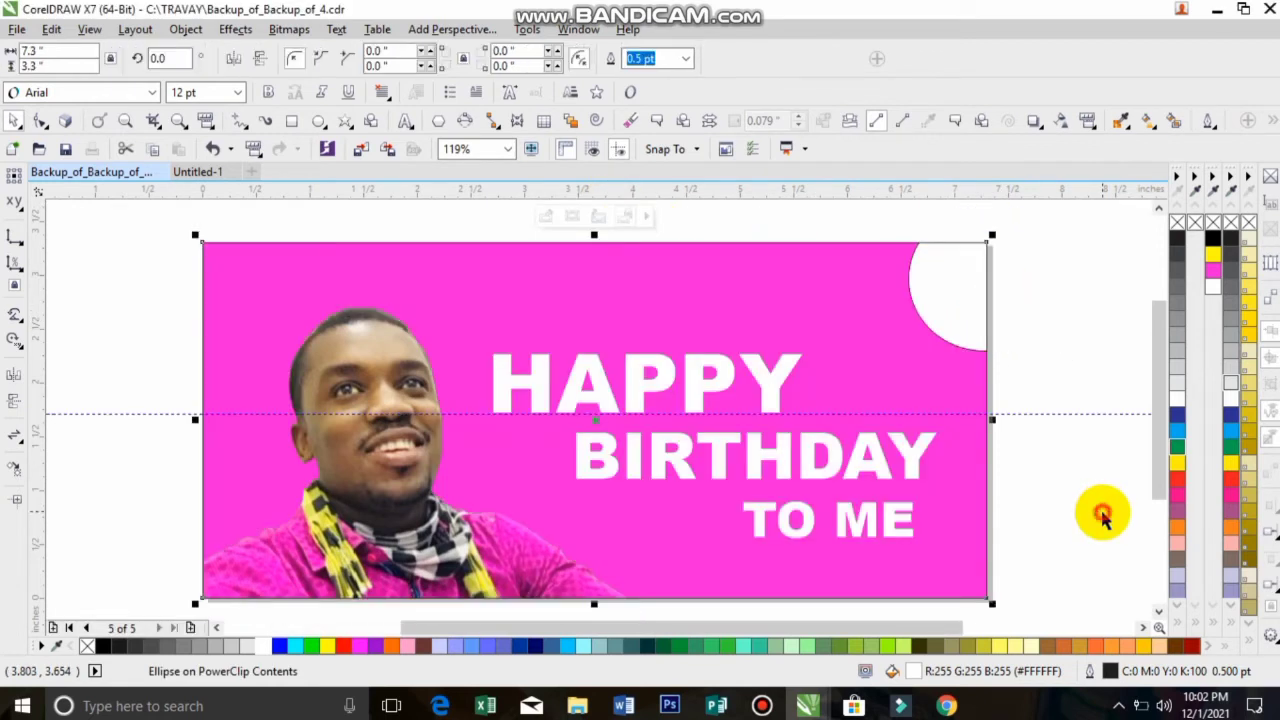
{"action": "left_click", "coordinate": [922, 516]}
{"action": "left_click", "coordinate": [858, 584]}
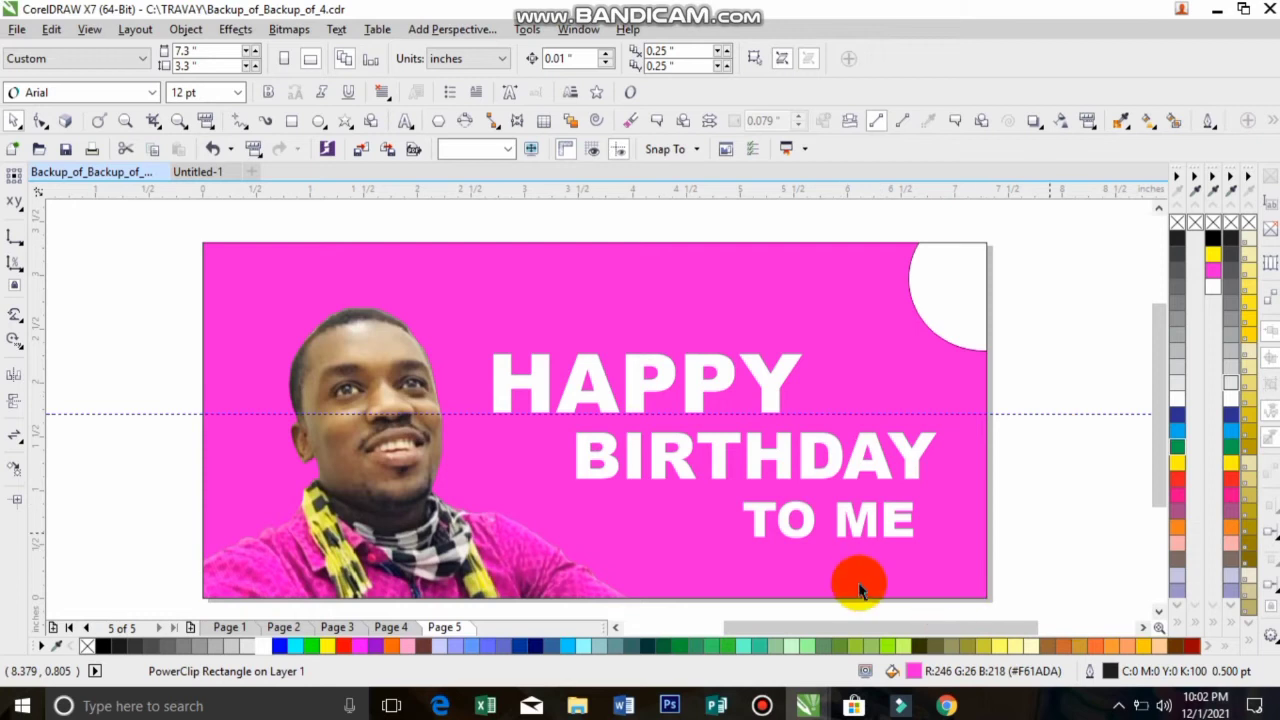
{"action": "left_click", "coordinate": [737, 534]}
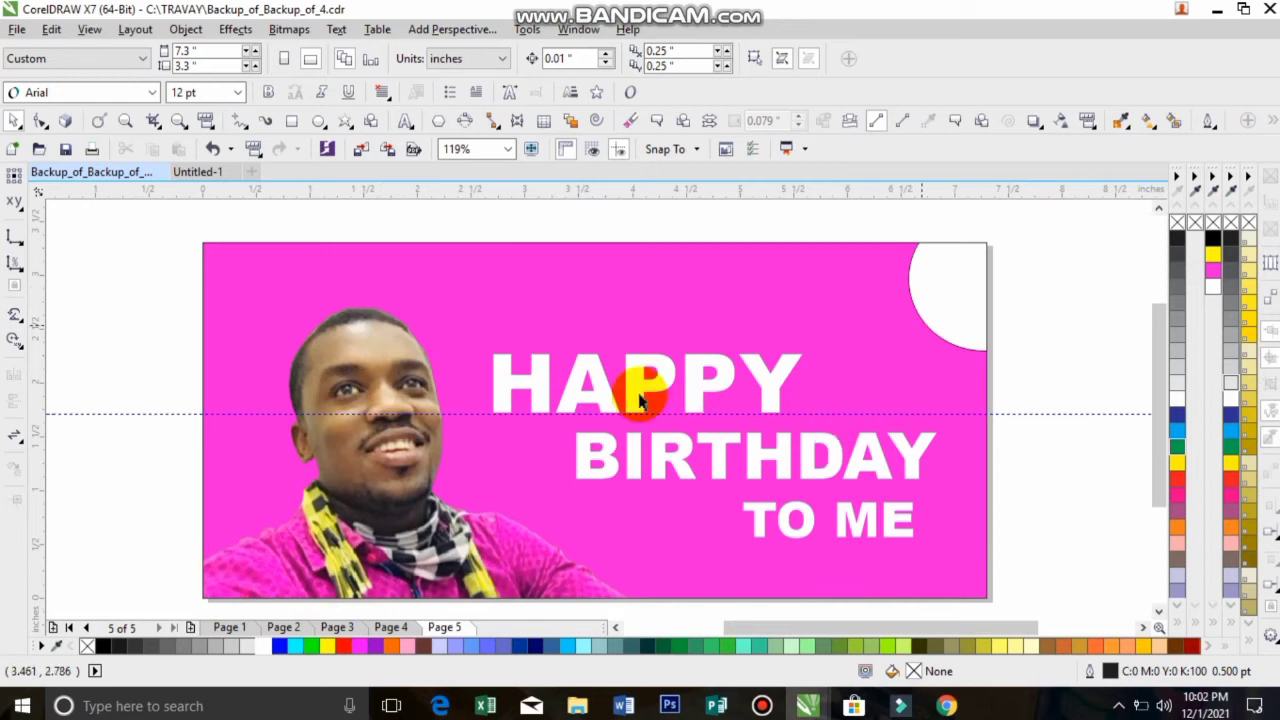
Try black, dark grey, sky blue and light pink fills on the background rectangle
{"action": "left_click", "coordinate": [725, 313]}
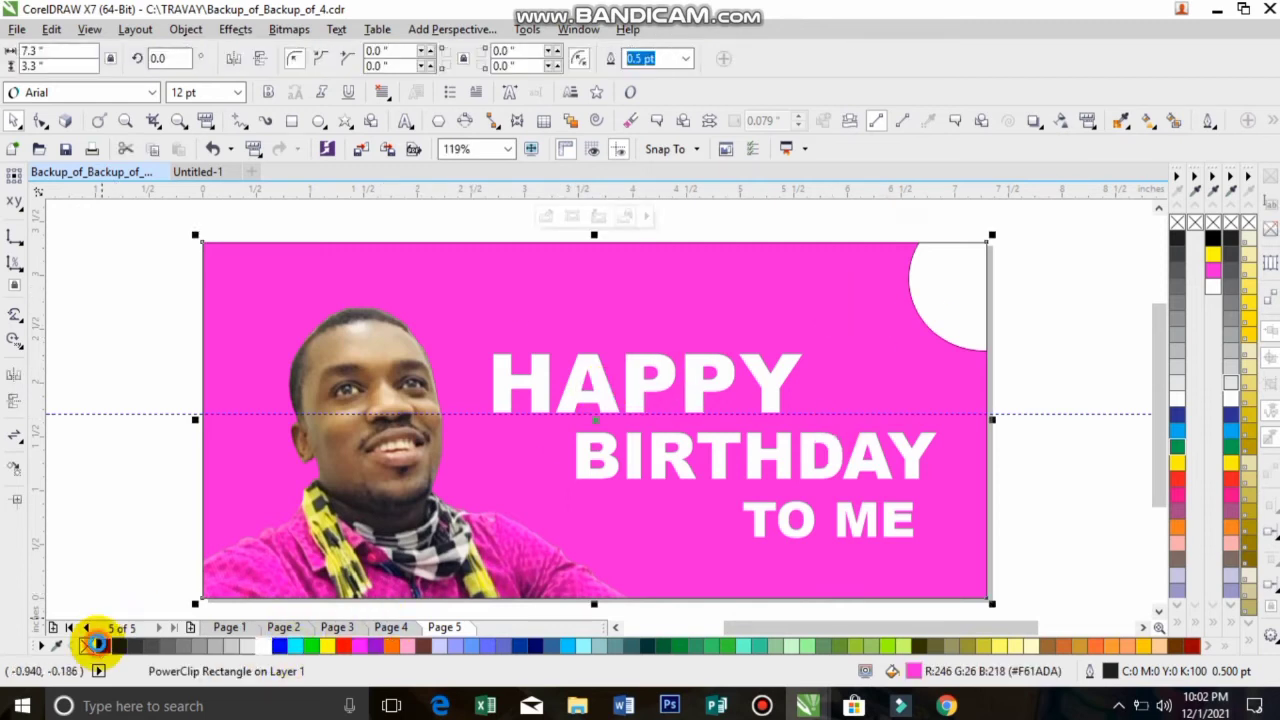
{"action": "left_click", "coordinate": [102, 646]}
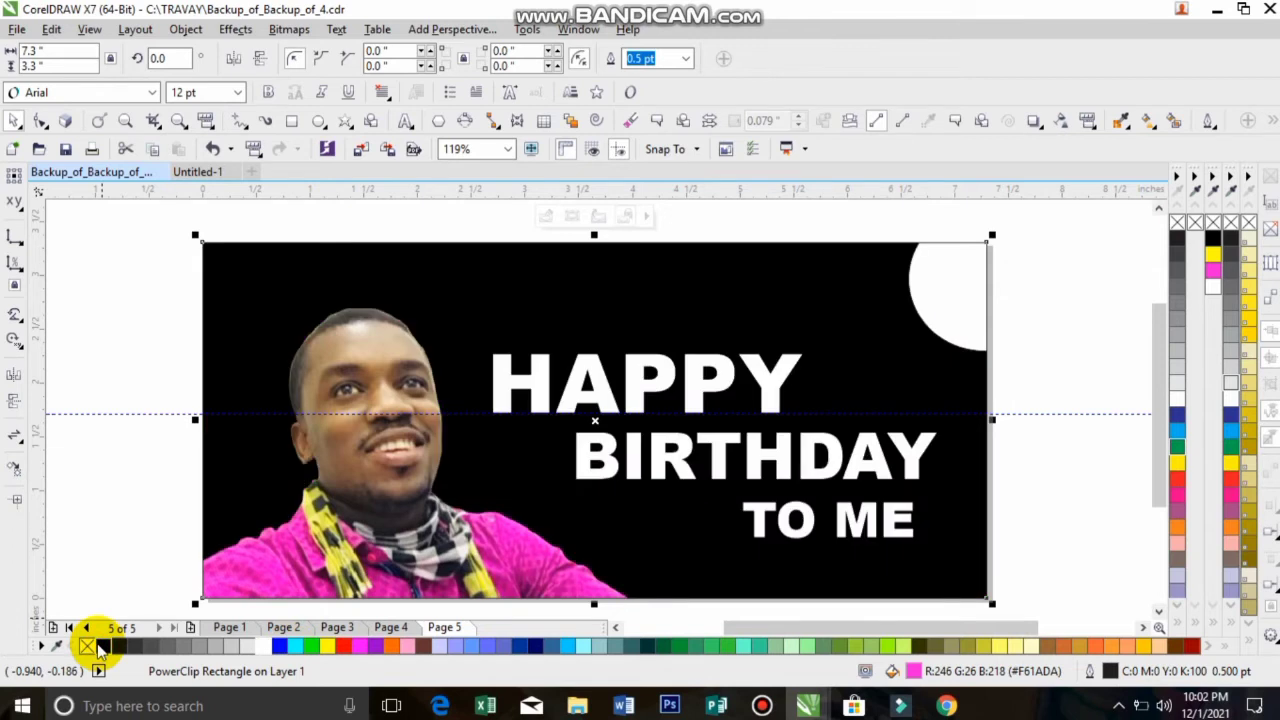
{"action": "left_click", "coordinate": [166, 646]}
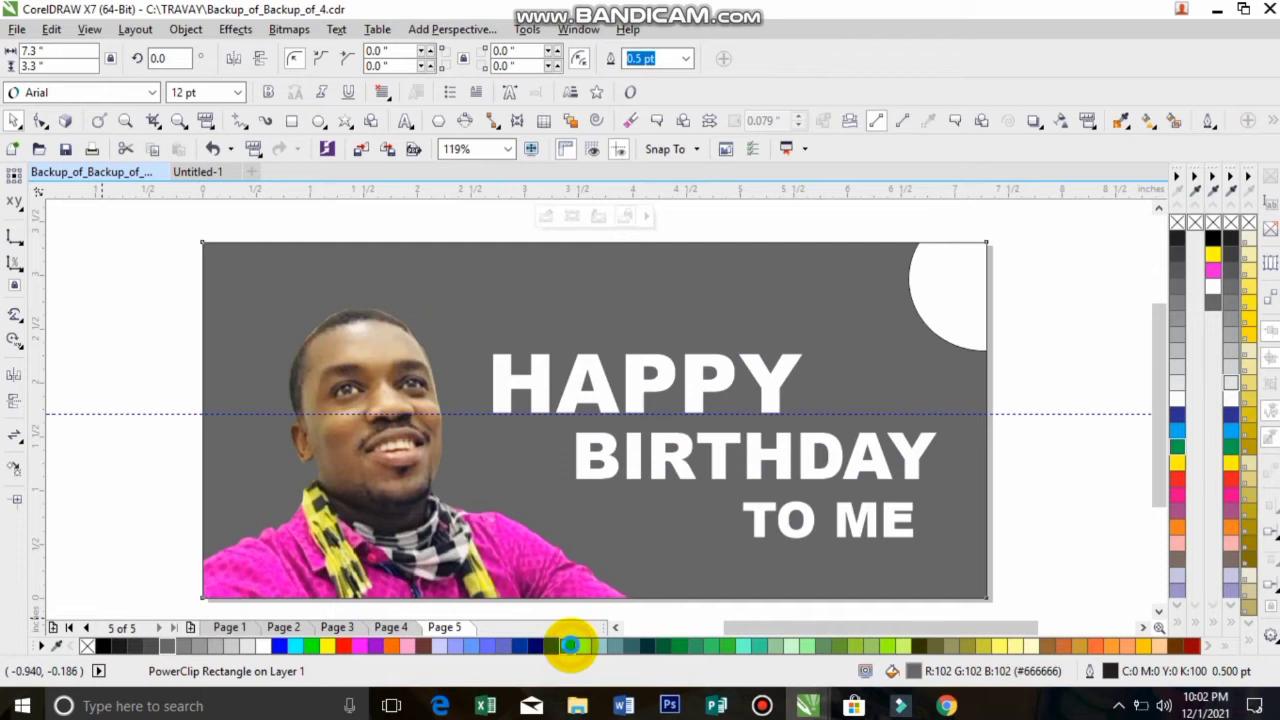
{"action": "left_click", "coordinate": [570, 646]}
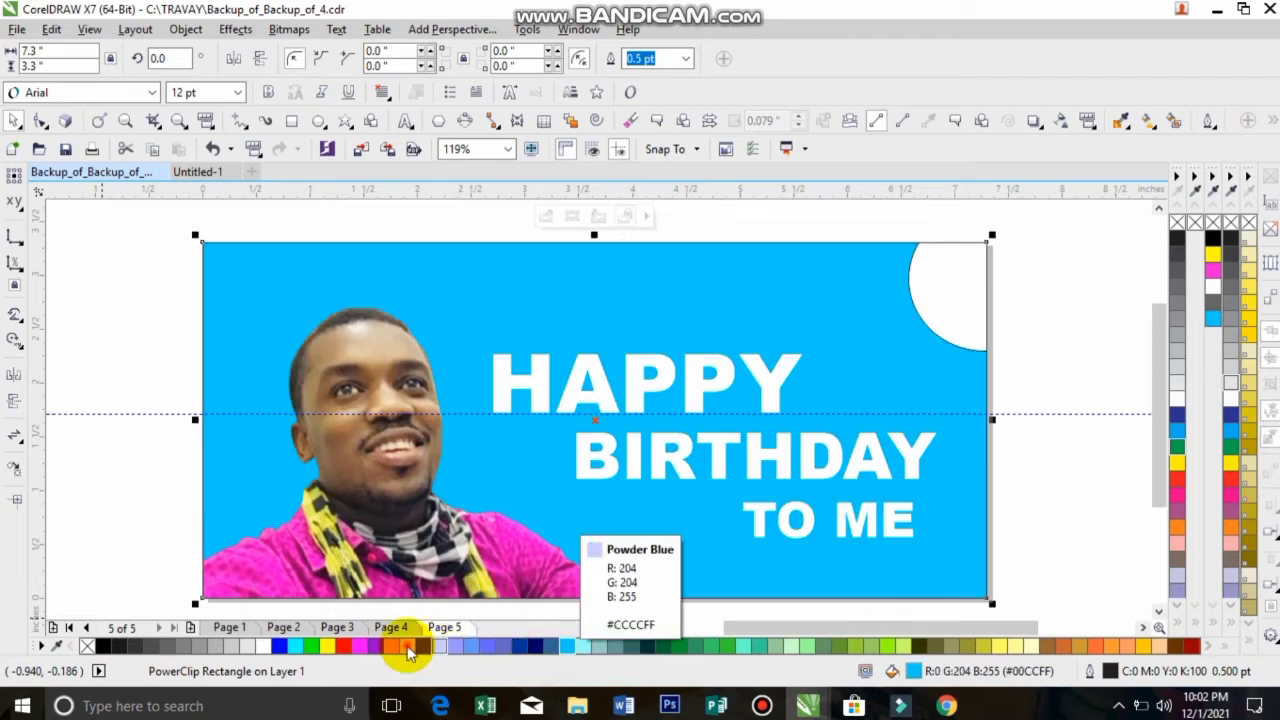
{"action": "left_click", "coordinate": [408, 646]}
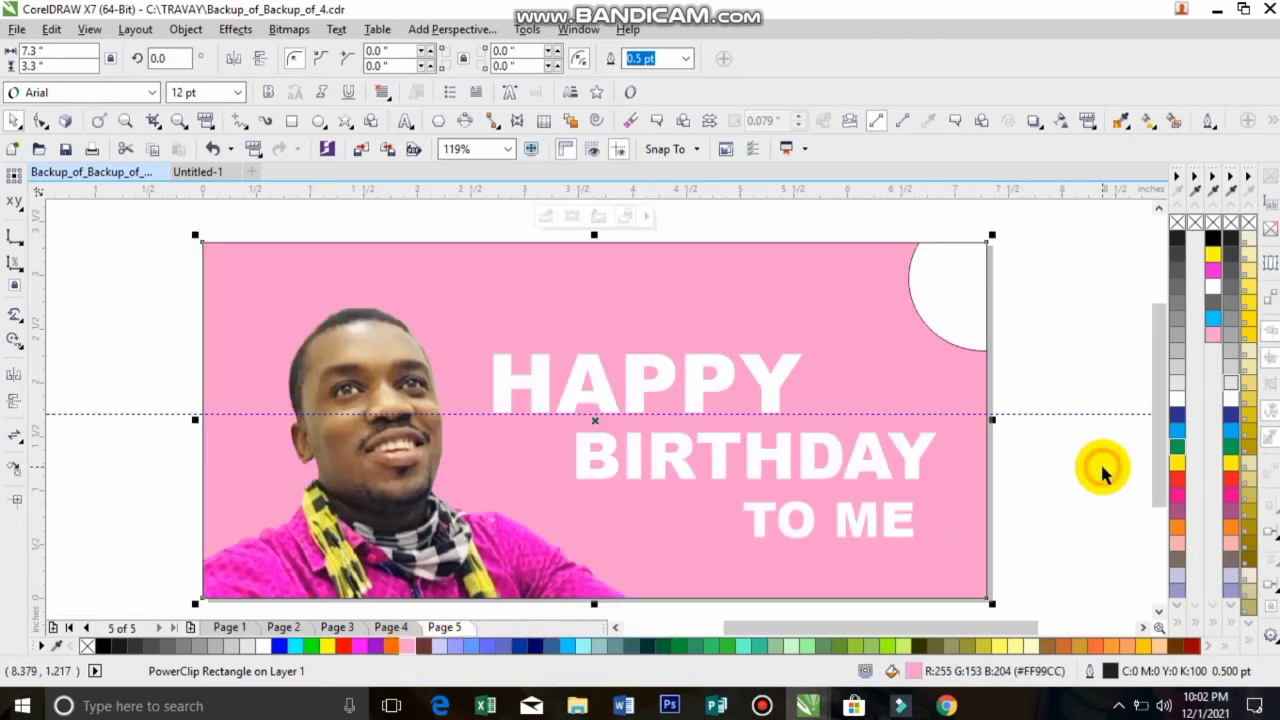
Undo the four trial fills on the background rectangle
{"action": "key", "text": "ctrl+z"}
{"action": "key", "text": "ctrl+z"}
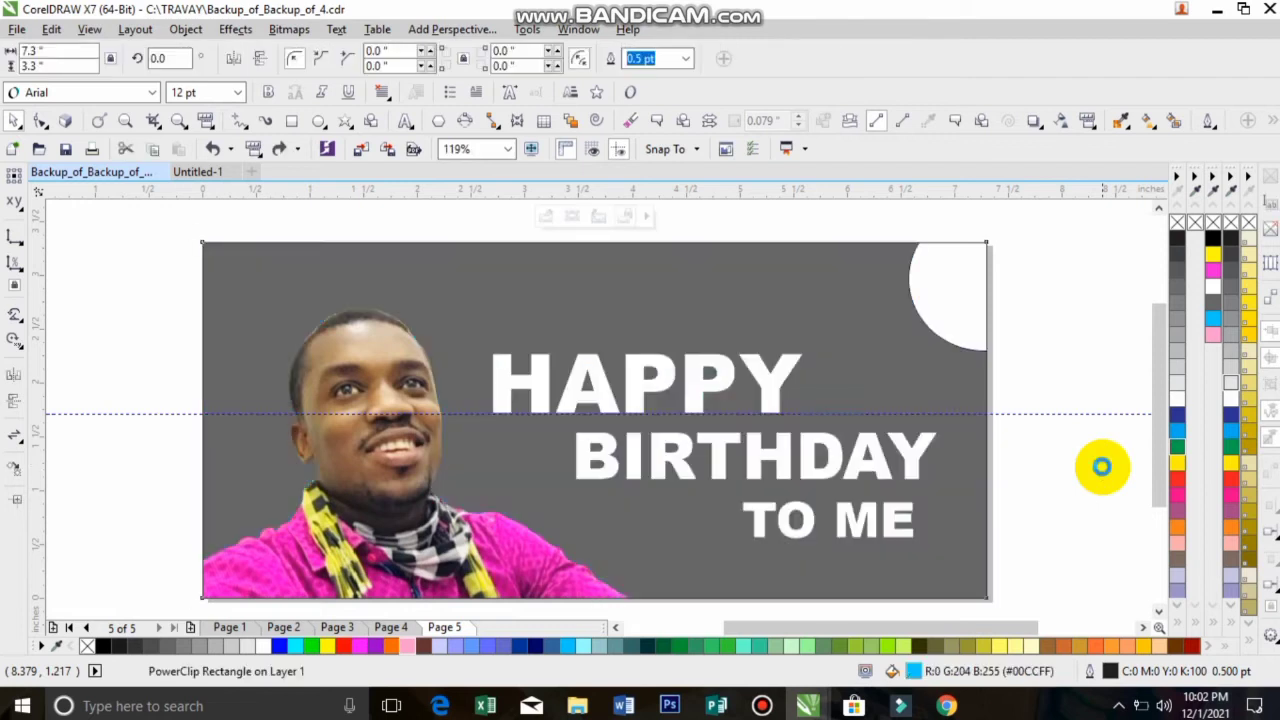
{"action": "key", "text": "ctrl+z"}
{"action": "key", "text": "ctrl+z"}
Undo the circle's move inside the PowerClip, redo it, and finish editing the contents
{"action": "key", "text": "ctrl+z"}
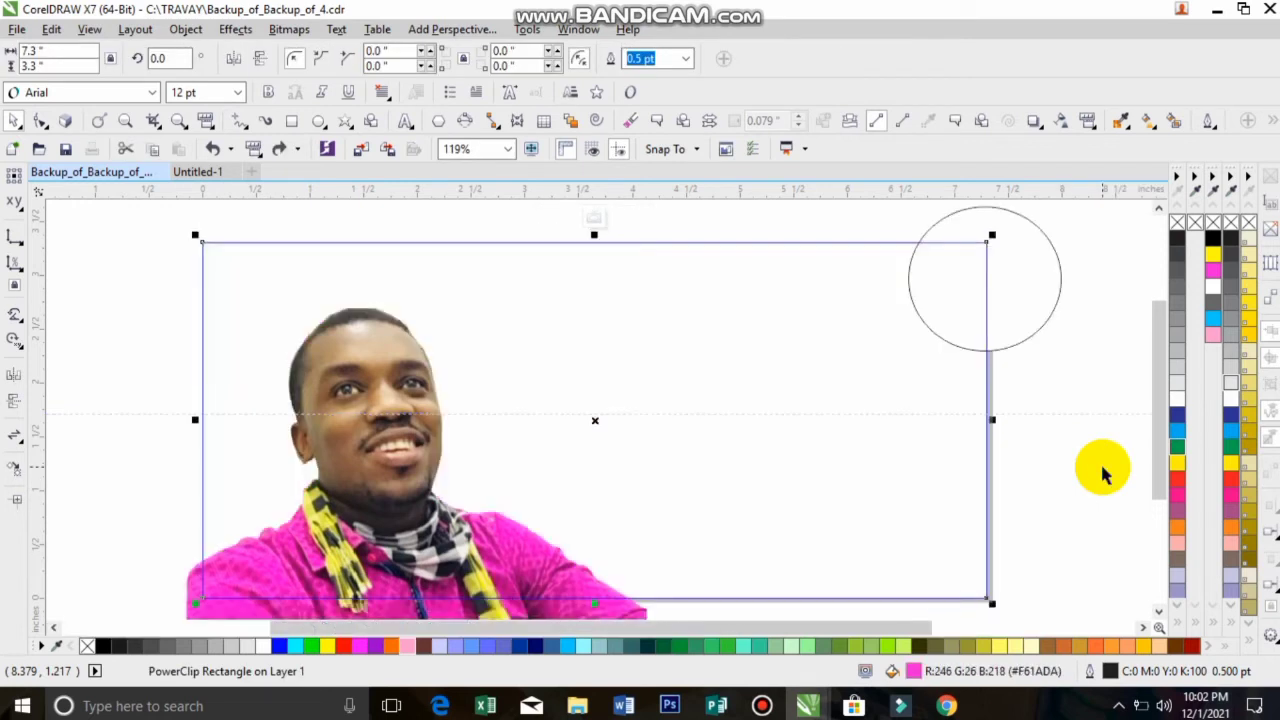
{"action": "key", "text": "ctrl+z"}
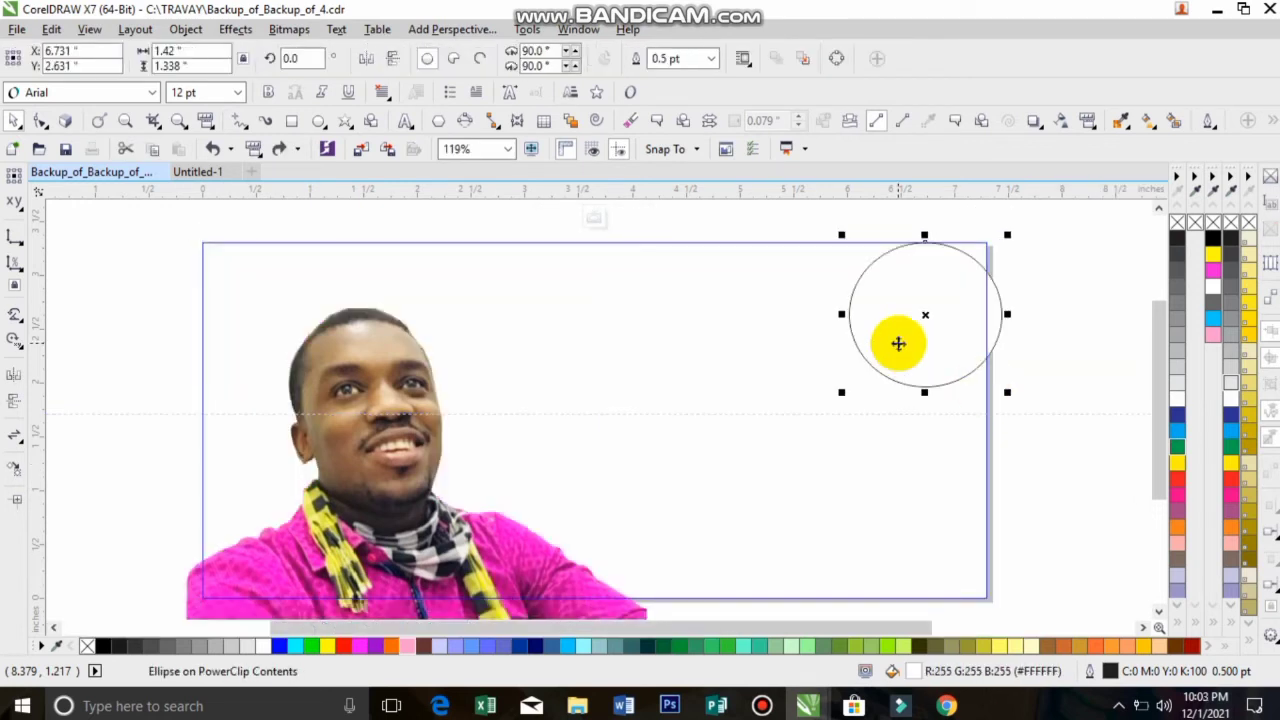
{"action": "left_click", "coordinate": [282, 146]}
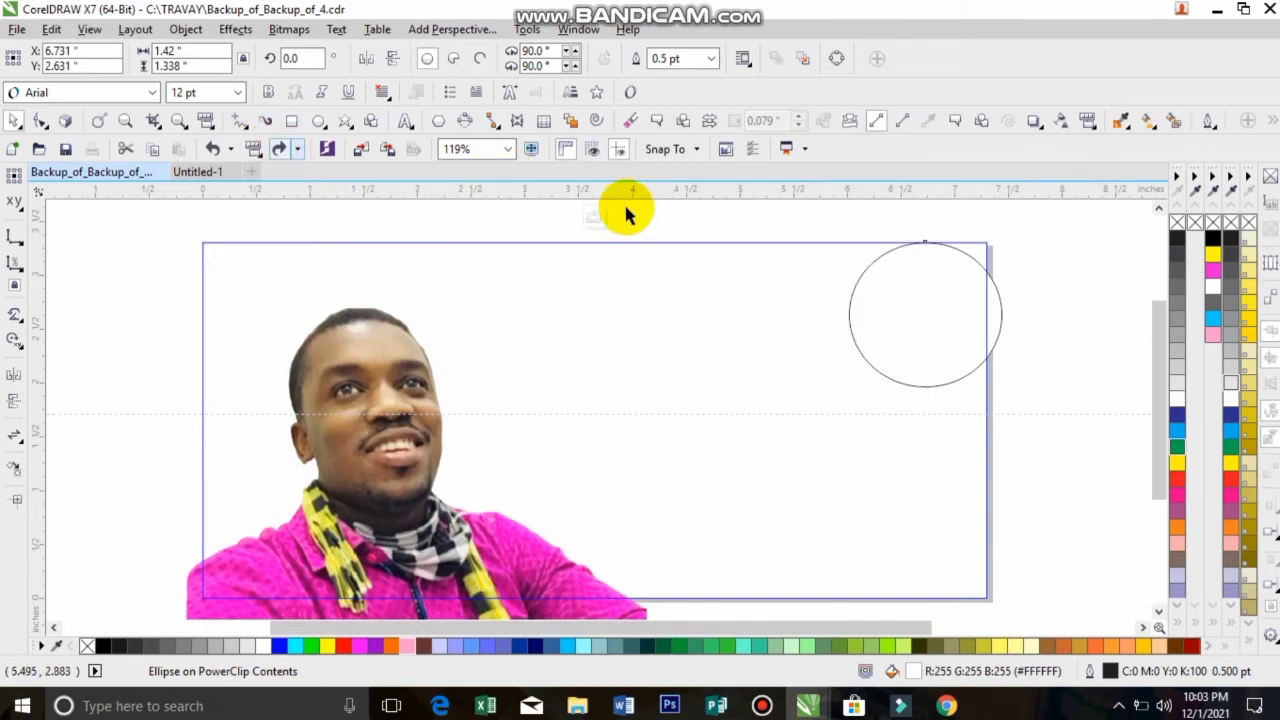
{"action": "left_click", "coordinate": [593, 220]}
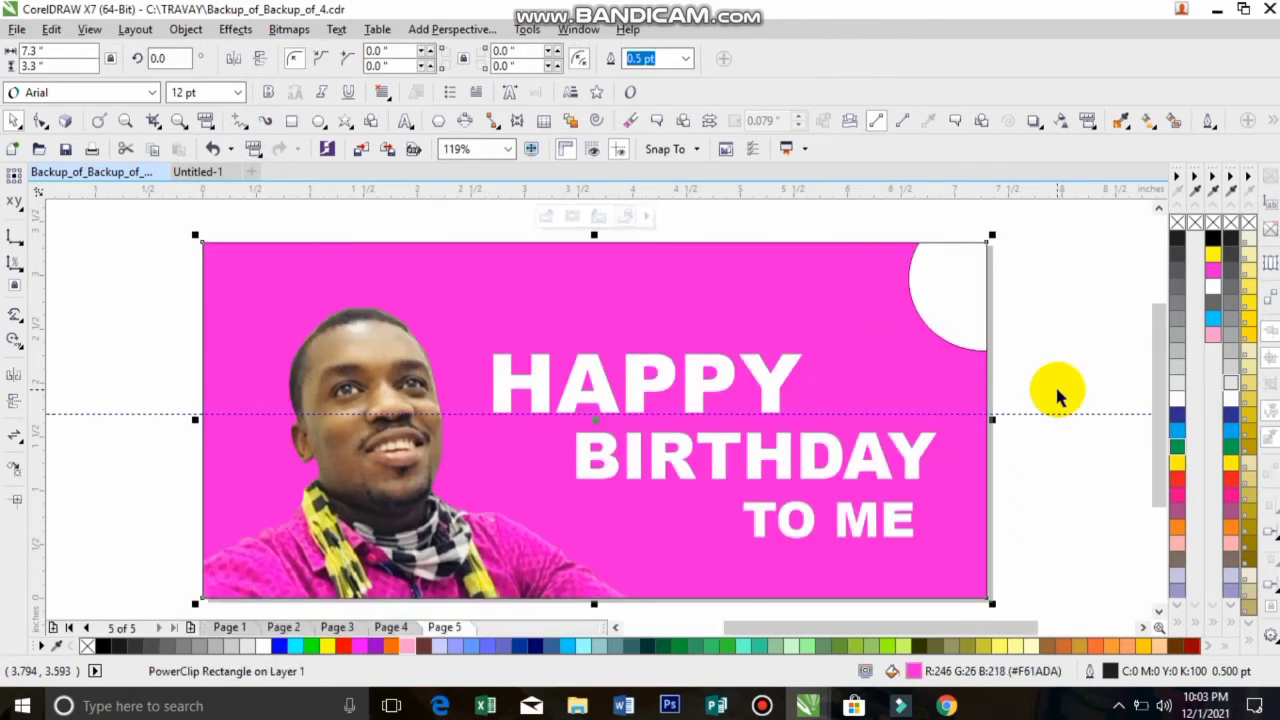
{"action": "left_click", "coordinate": [1058, 397]}
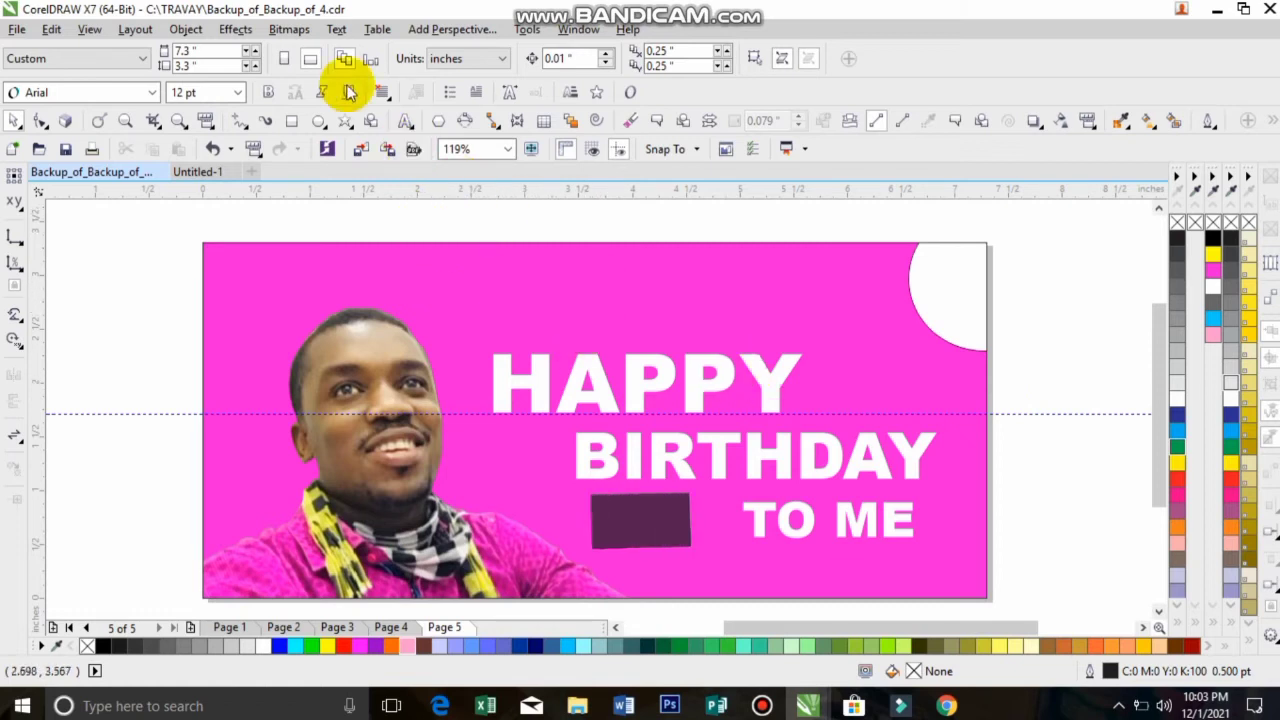
Draw a five-pointed star about 0.52 inches wide above the H of HAPPY, with white fill and no outline
{"action": "left_click", "coordinate": [345, 120]}
{"action": "left_click_drag", "start_coordinate": [468, 287], "coordinate": [530, 343]}
{"action": "left_click", "coordinate": [260, 648]}
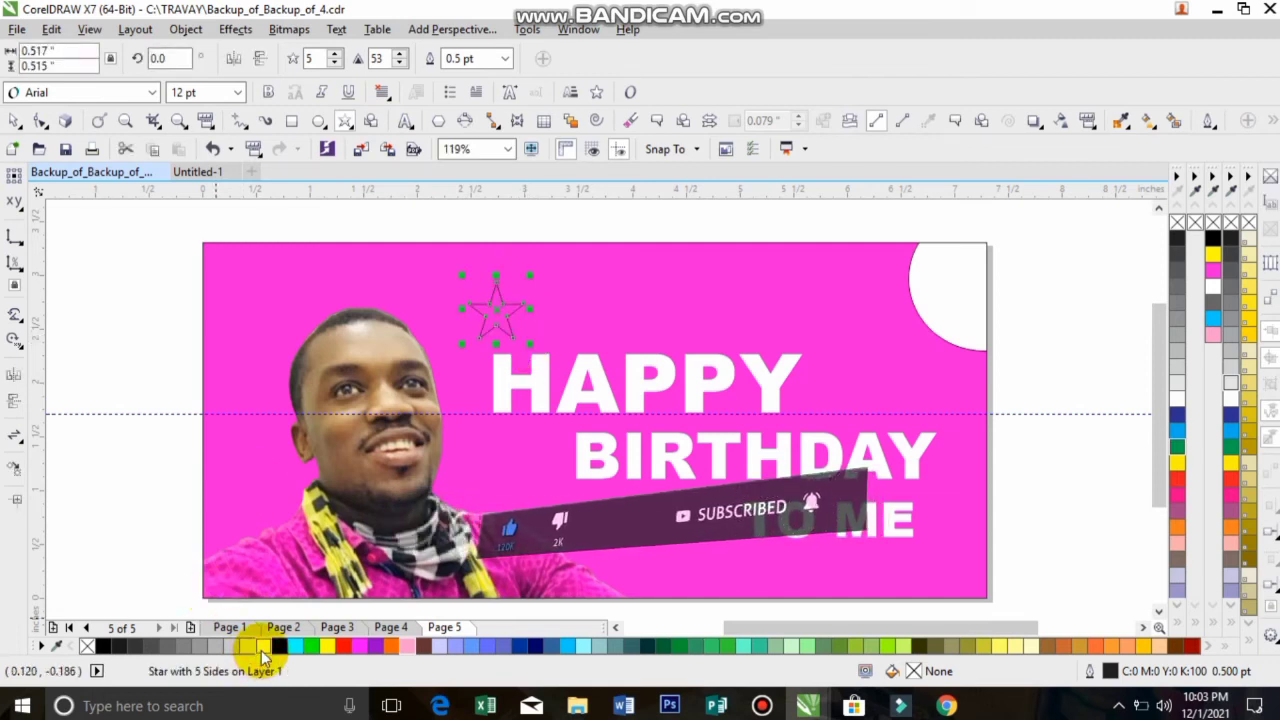
{"action": "right_click", "coordinate": [86, 648]}
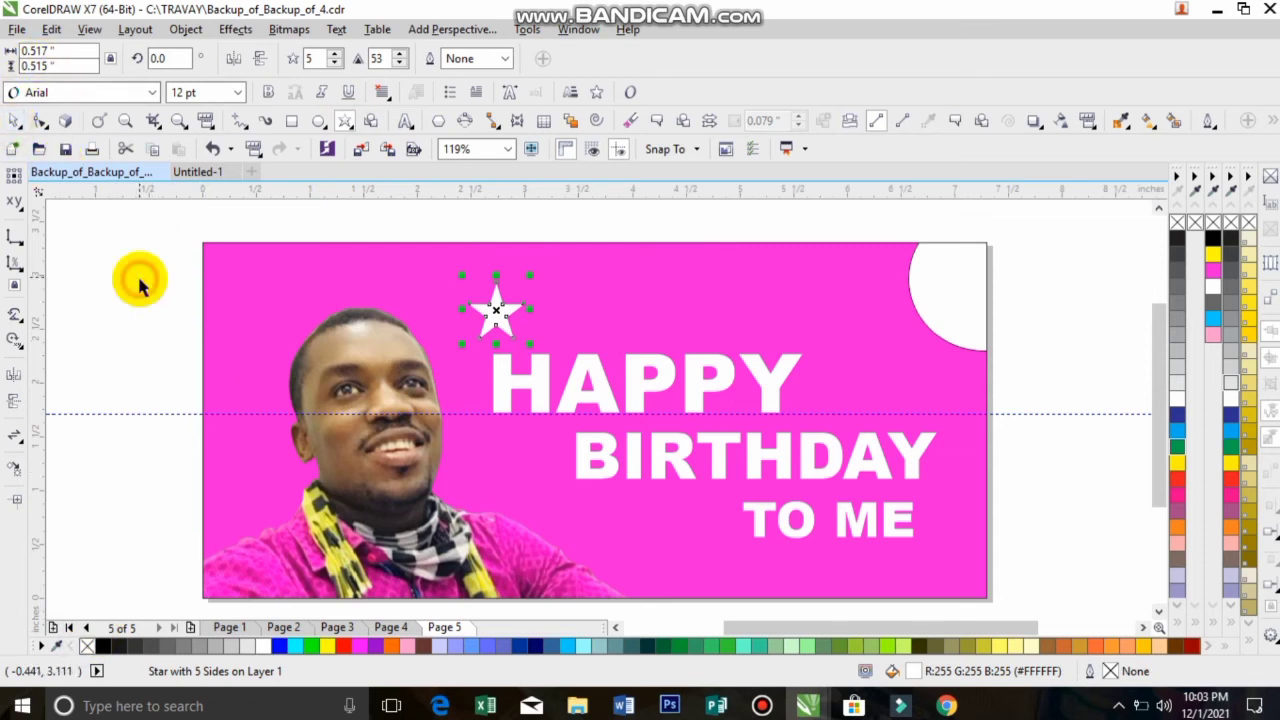
{"action": "left_click", "coordinate": [414, 300]}
{"action": "left_click", "coordinate": [866, 280]}
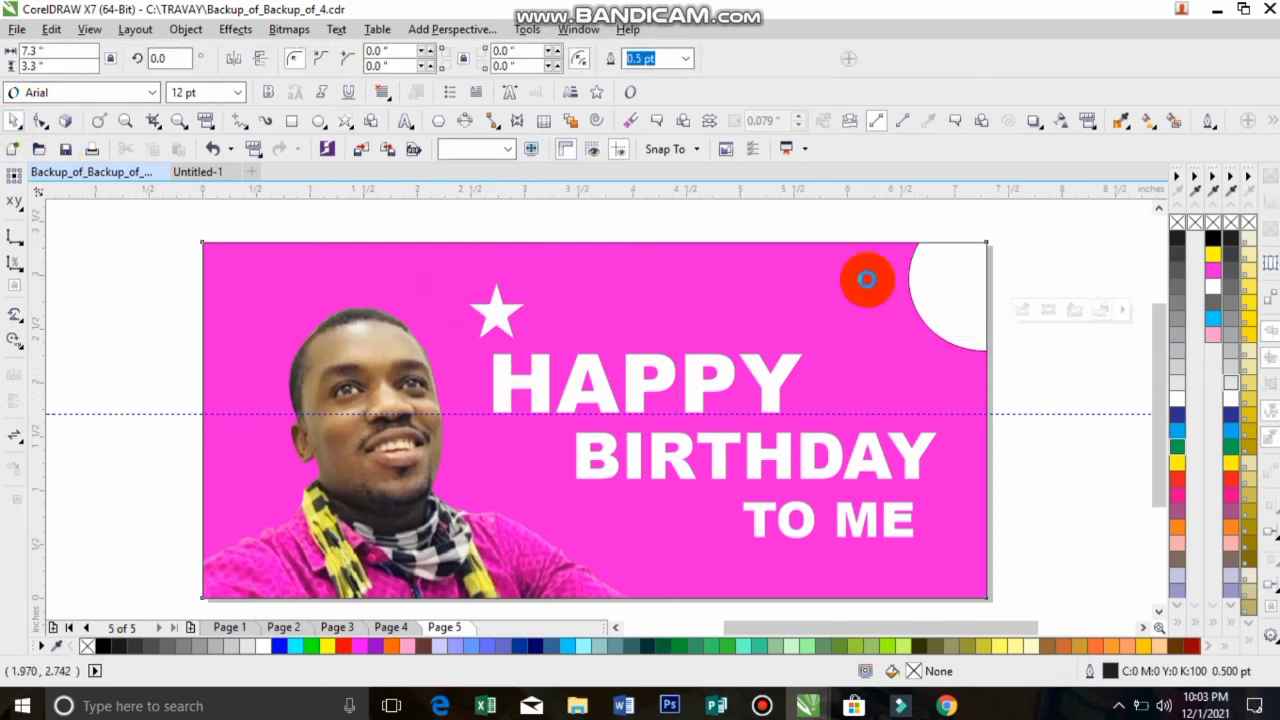
{"action": "left_click_drag", "start_coordinate": [866, 280], "coordinate": [1058, 385]}
{"action": "key", "text": "ctrl+z"}
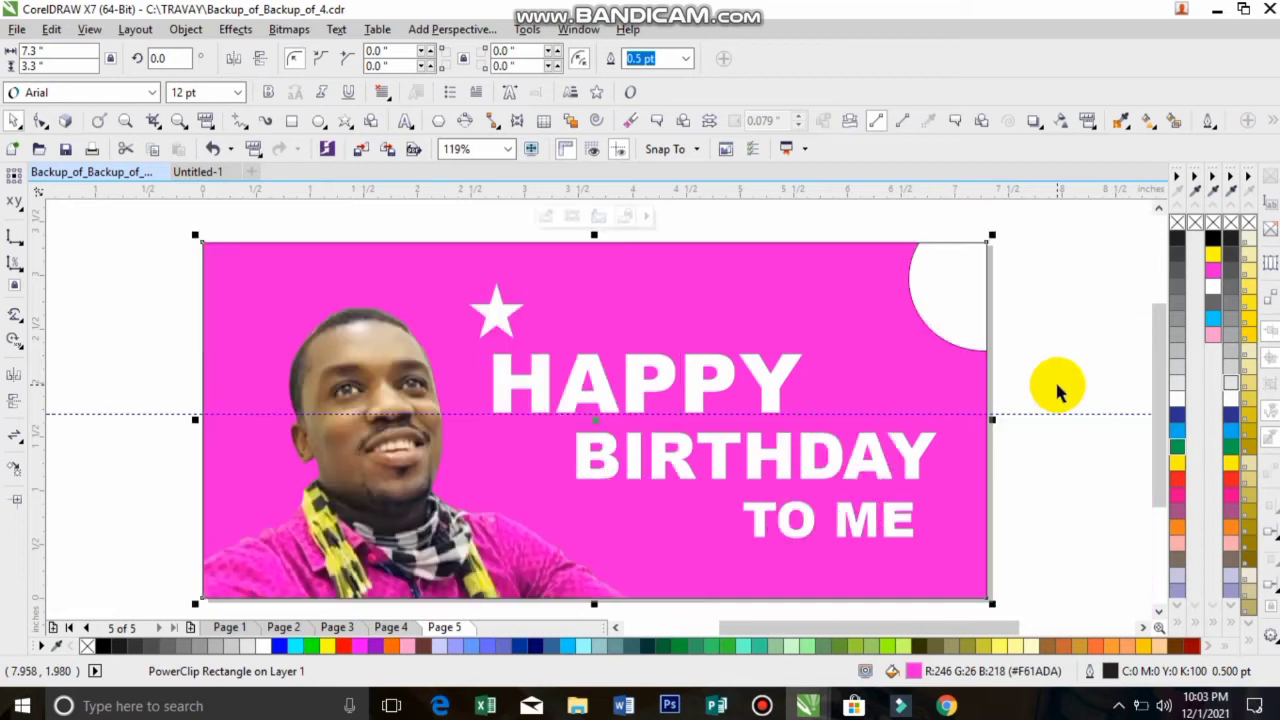
{"action": "left_click", "coordinate": [1023, 323]}
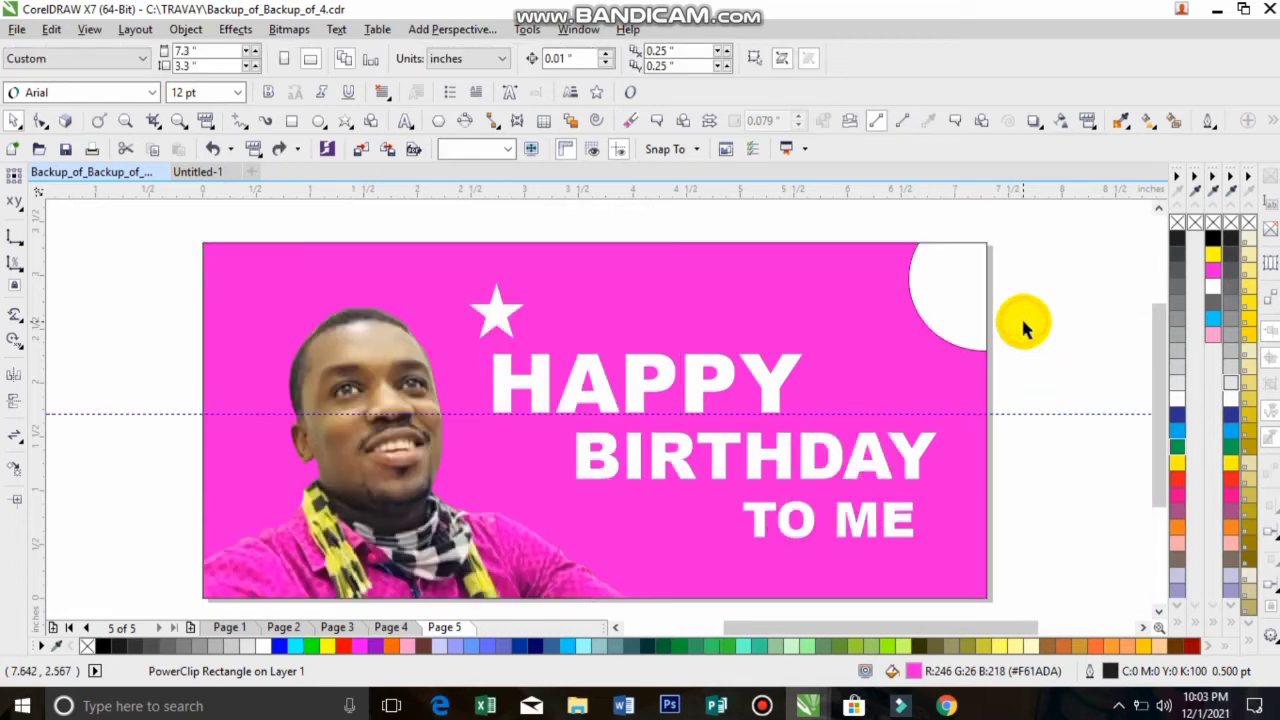
Duplicate the white star four times to form a row of five stars above the HAPPY text
{"action": "left_click", "coordinate": [495, 304]}
{"action": "left_click_drag", "start_coordinate": [495, 304], "coordinate": [820, 308]}
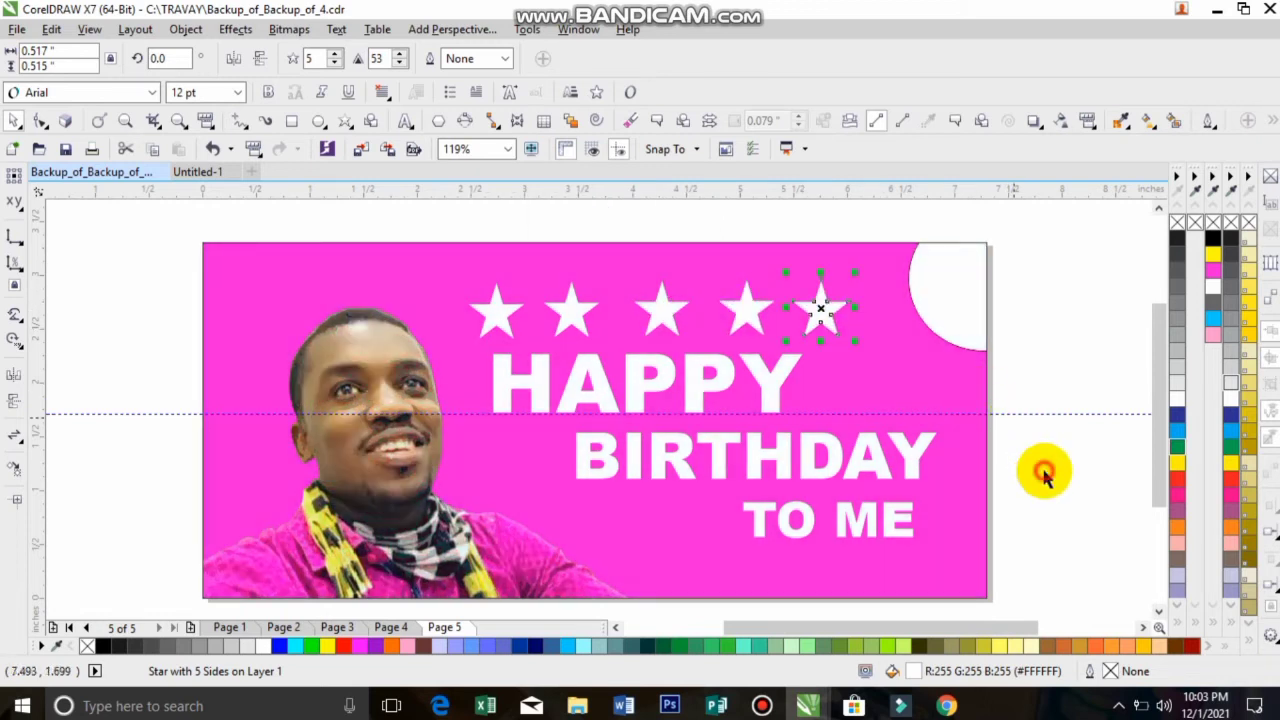
{"action": "left_click", "coordinate": [558, 282]}
Group the background, photo, text and stars of the whole birthday design
{"action": "left_click", "coordinate": [131, 212]}
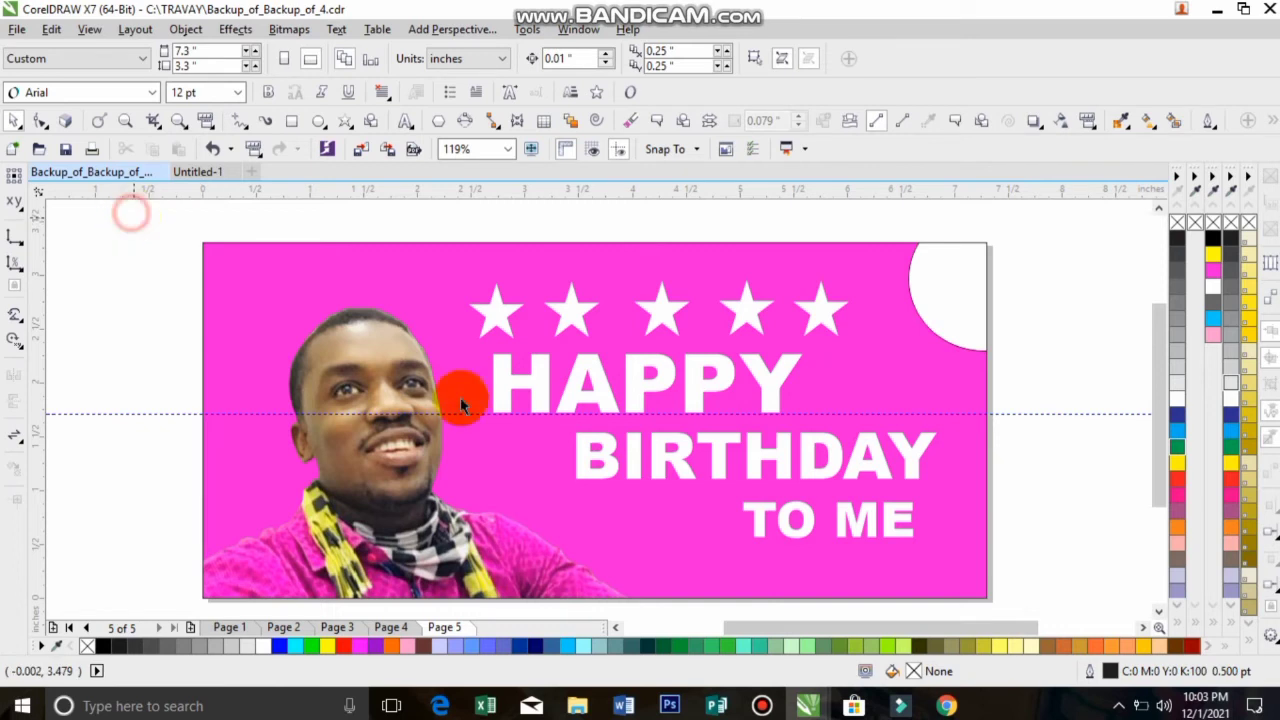
{"action": "left_click_drag", "start_coordinate": [460, 397], "coordinate": [1034, 535]}
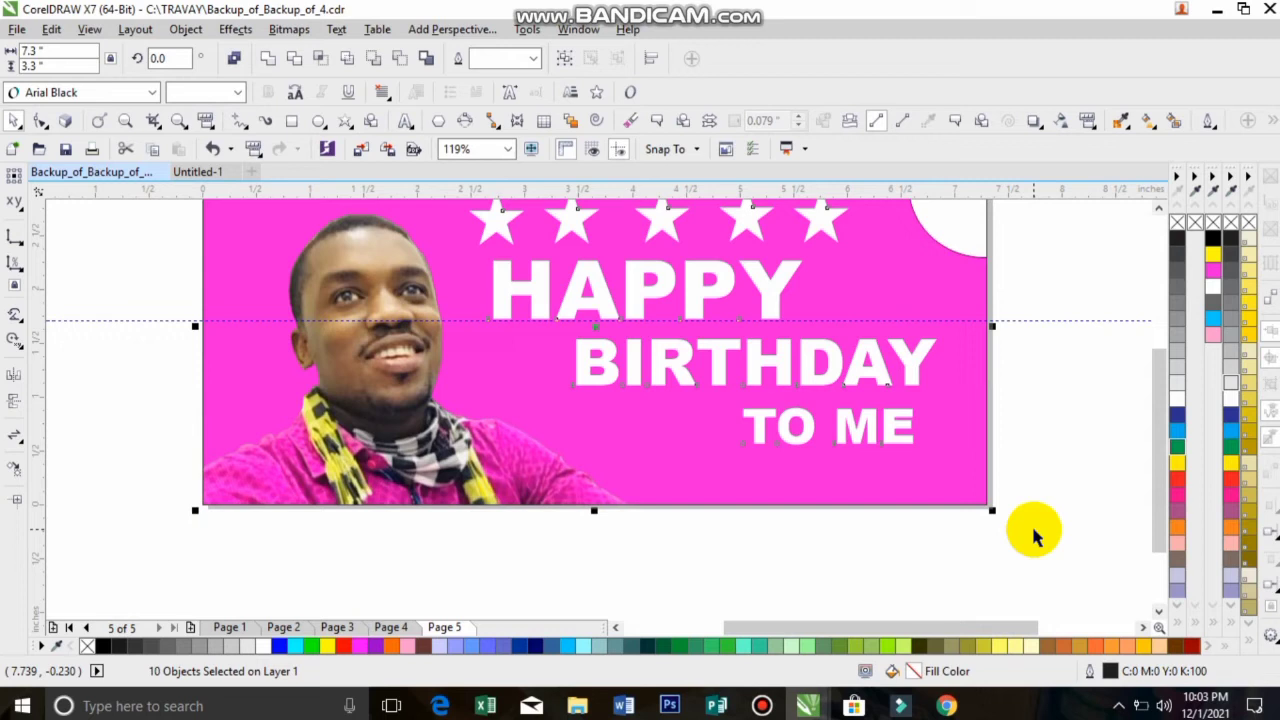
{"action": "key", "text": "ctrl+g"}
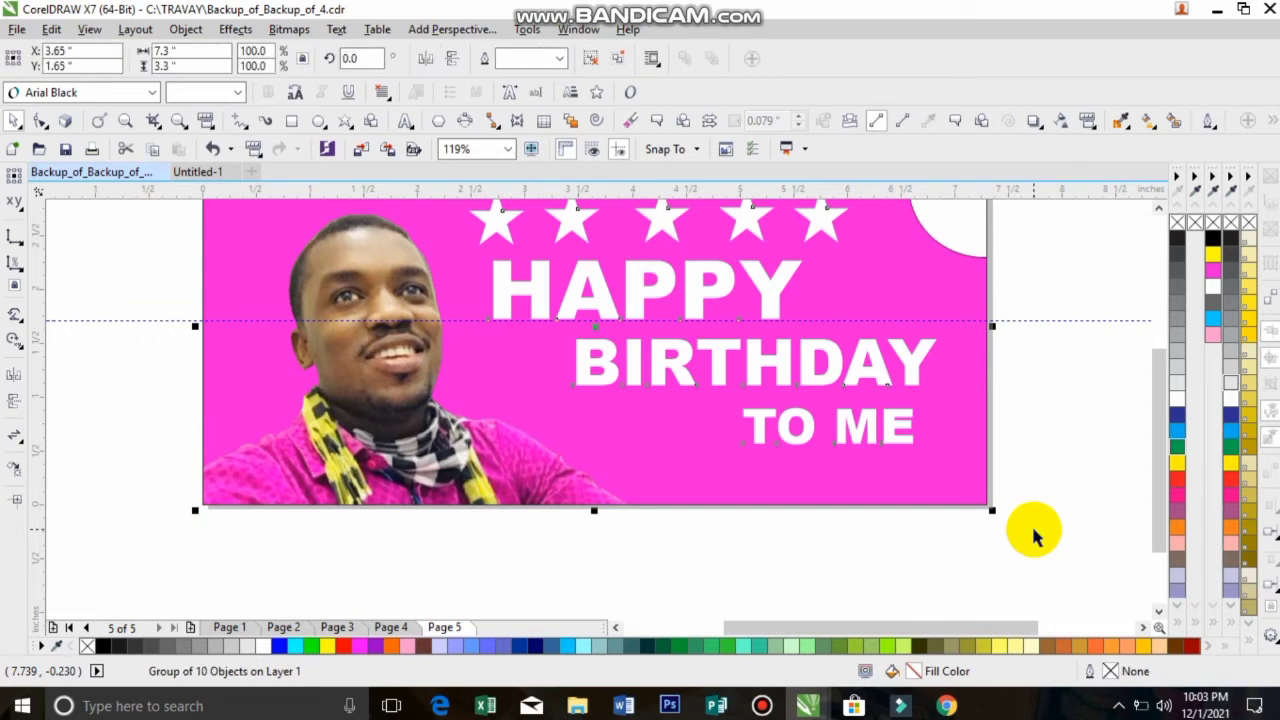
Export the grouped design for web as a JPEG named ROI on the Desktop and deselect the group
{"action": "left_click", "coordinate": [17, 29]}
{"action": "mouse_move", "coordinate": [126, 361]}
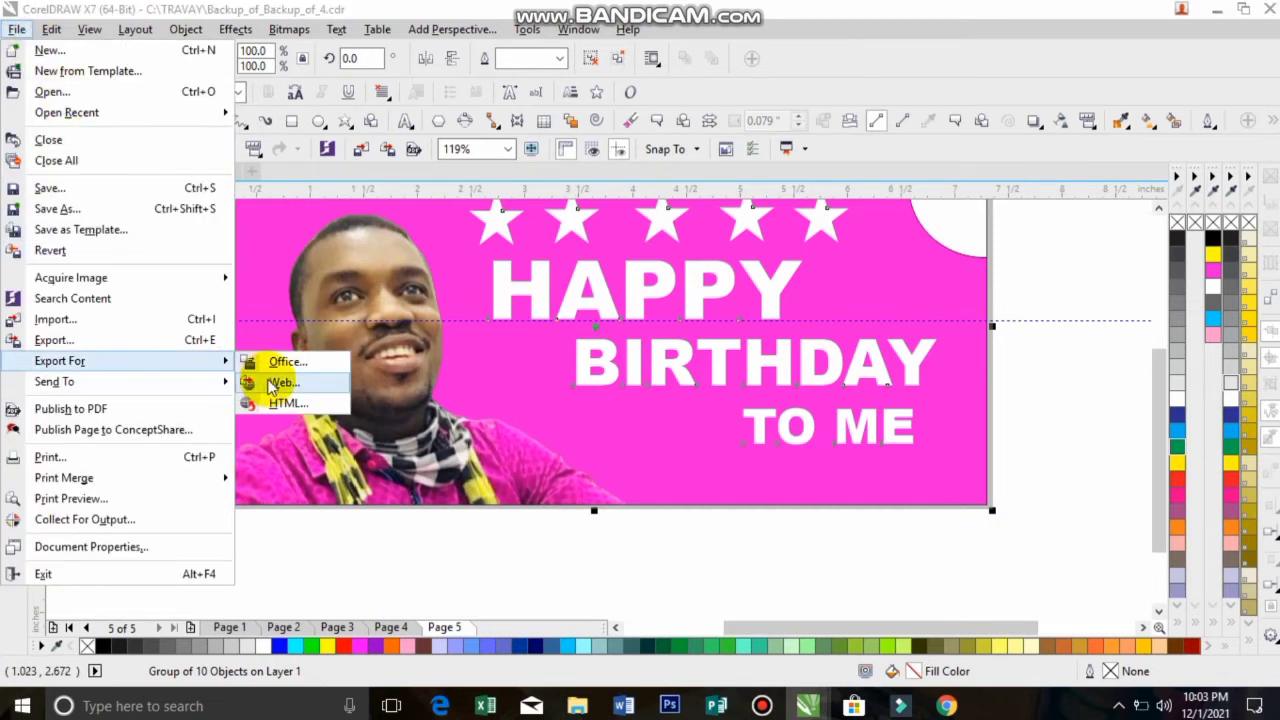
{"action": "left_click", "coordinate": [267, 379]}
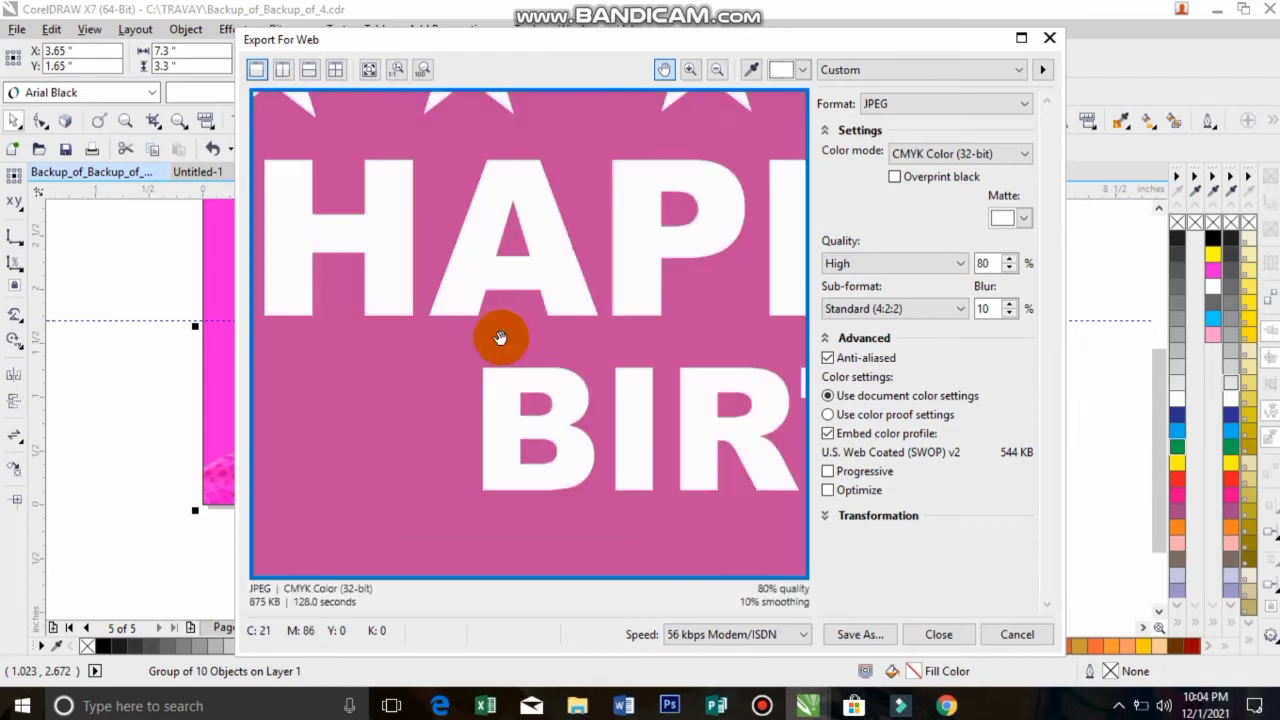
{"action": "left_click", "coordinate": [853, 635]}
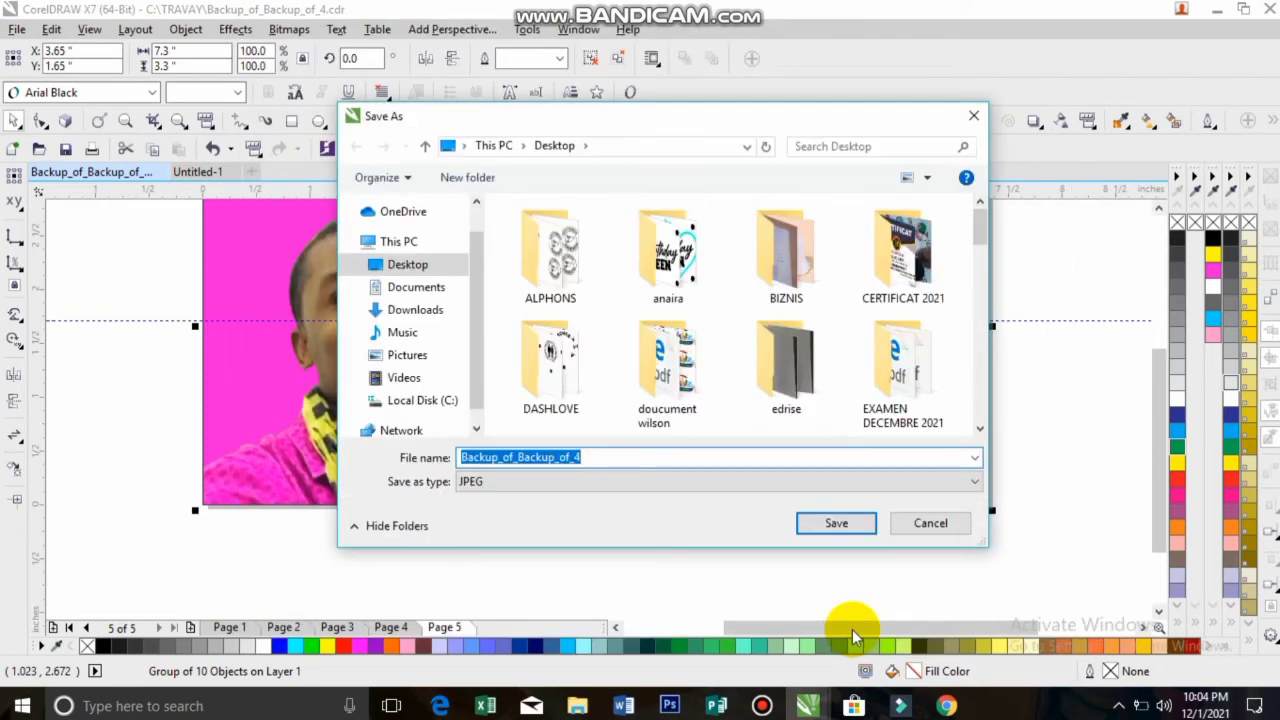
{"action": "type", "text": "ROI"}
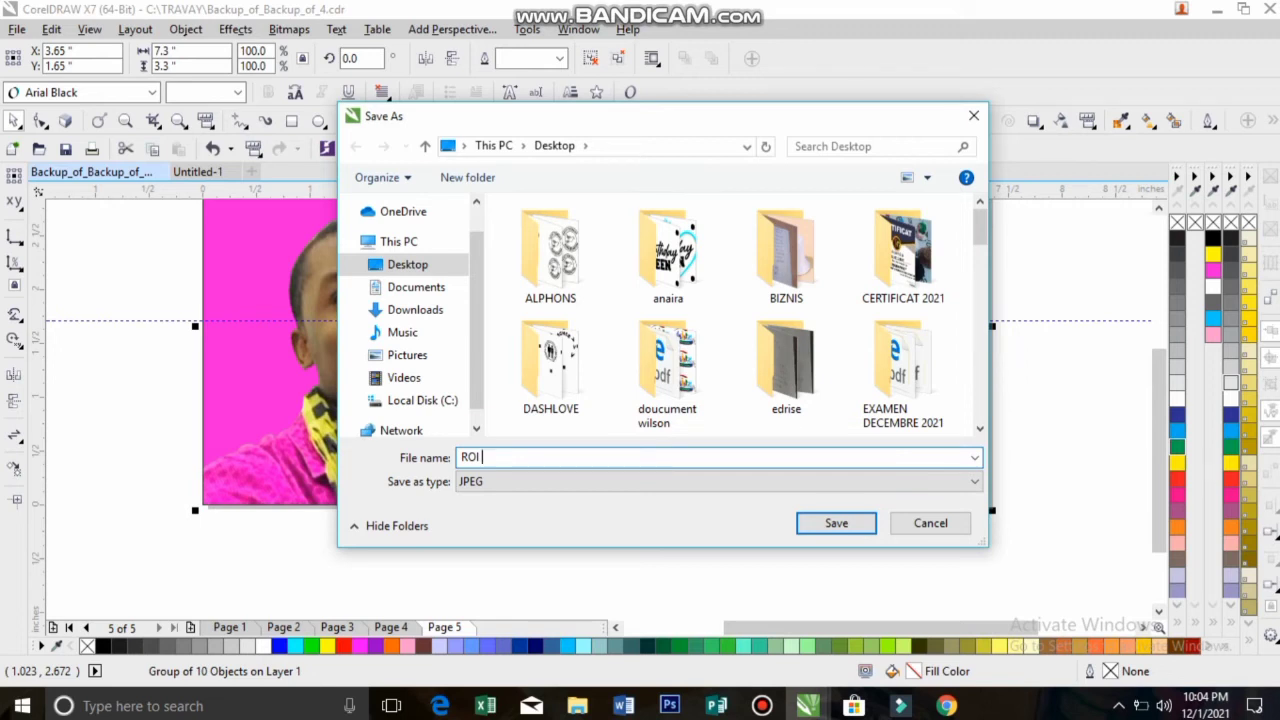
{"action": "key", "text": "Return"}
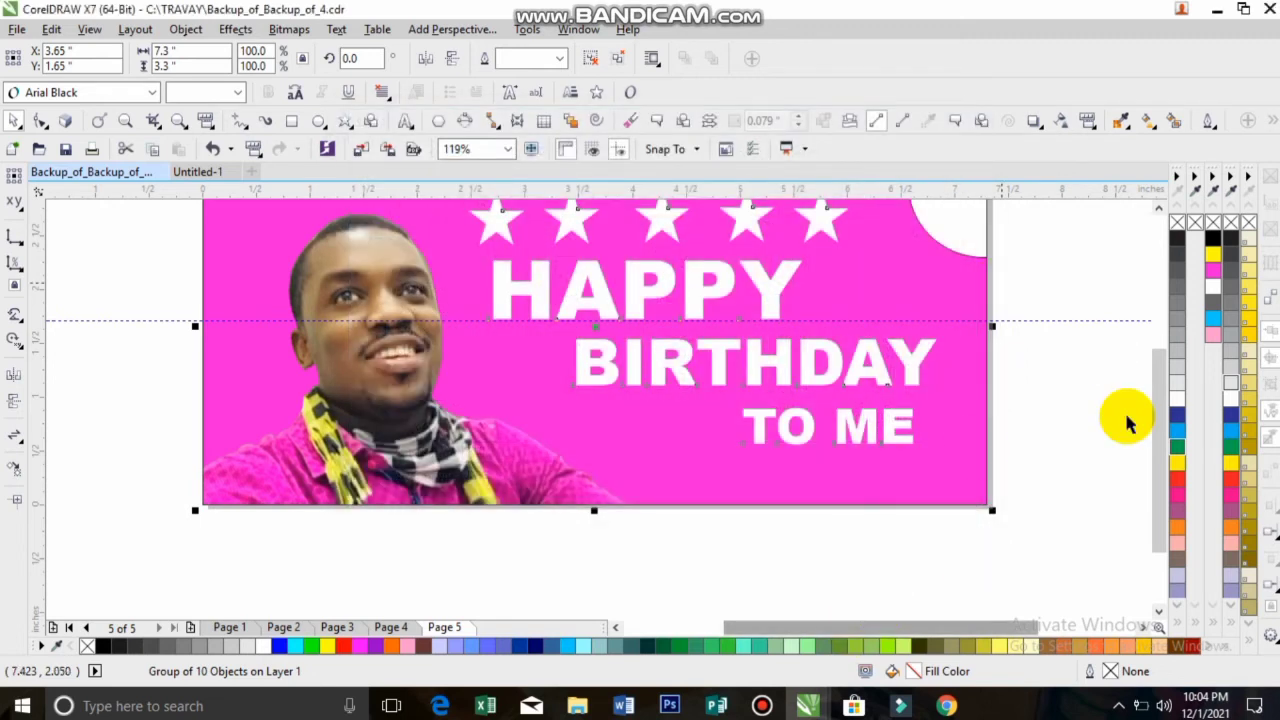
{"action": "scroll", "coordinate": [1133, 392], "scroll_direction": "up", "scroll_amount": 2}
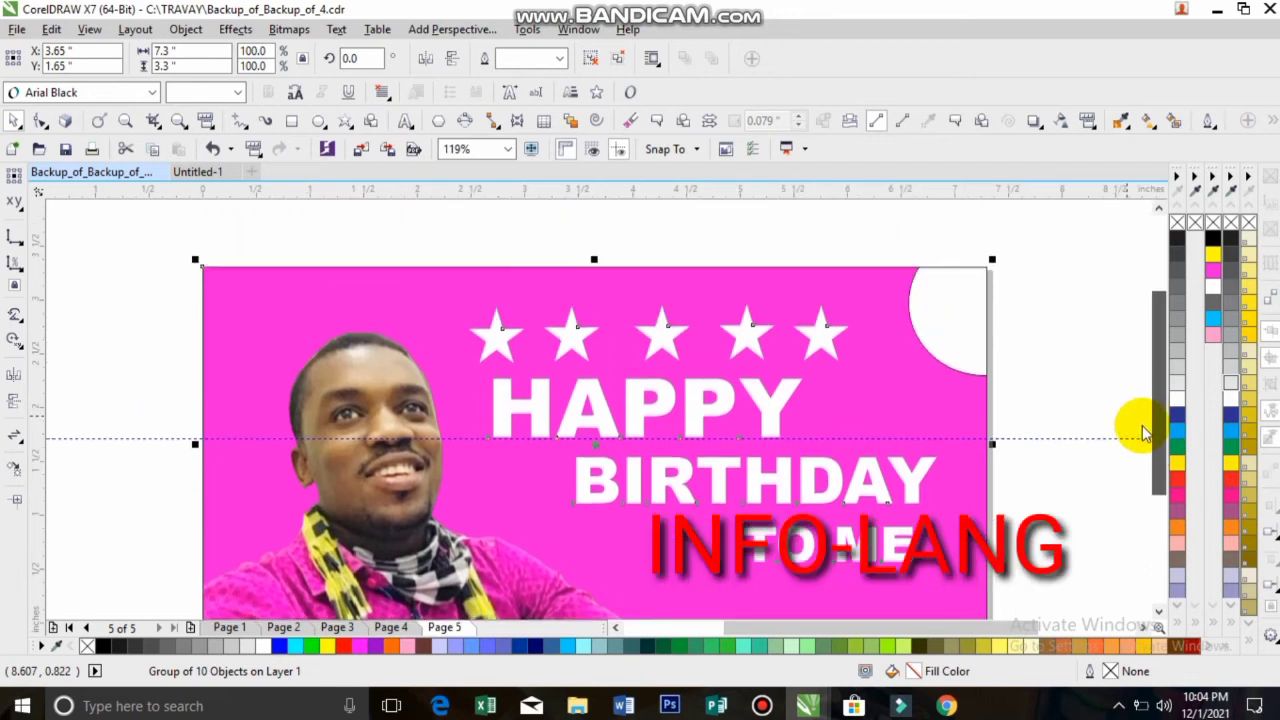
{"action": "scroll", "coordinate": [1142, 420], "scroll_direction": "up", "scroll_amount": 1}
{"action": "left_click", "coordinate": [963, 437]}
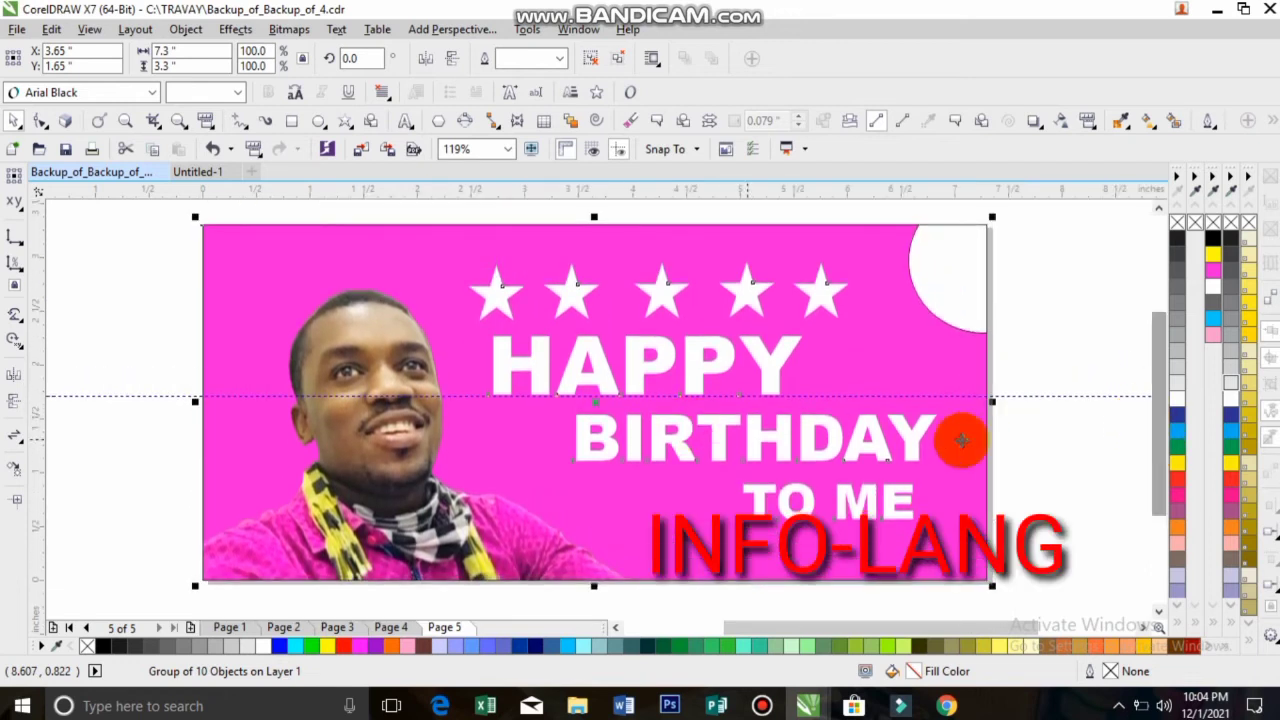
{"action": "left_click", "coordinate": [1060, 450]}
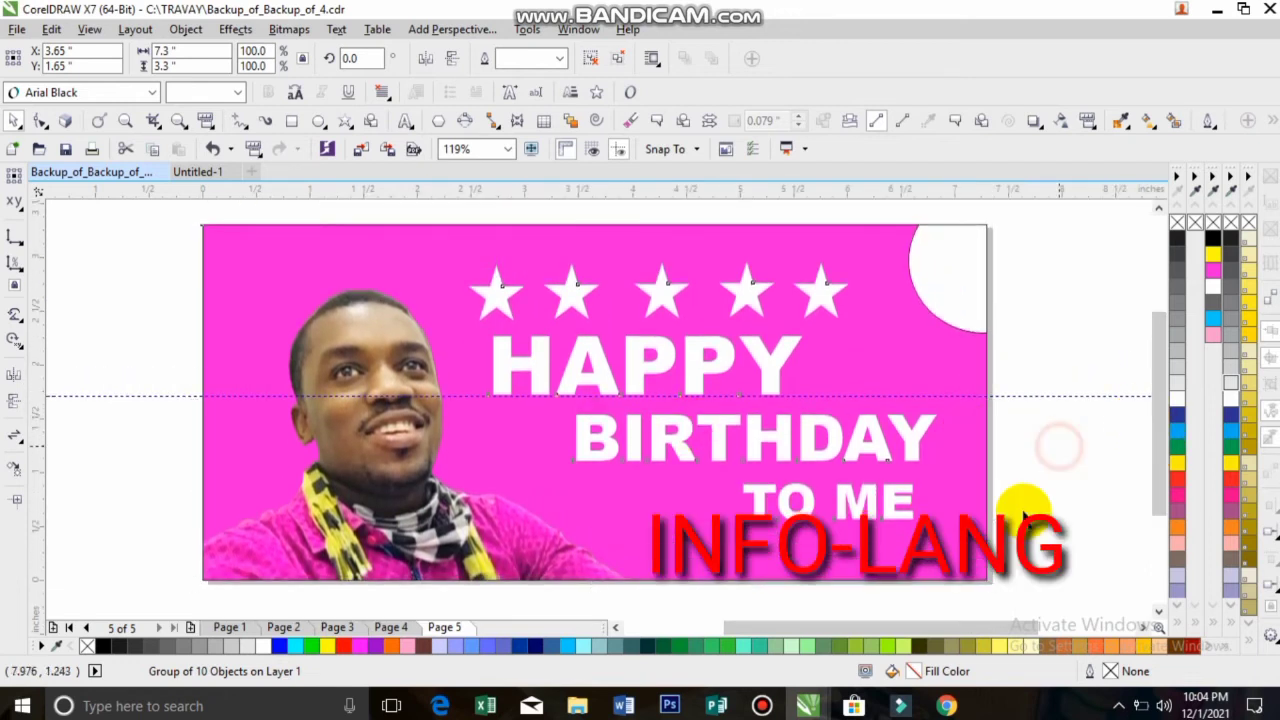
Minimize the drawing window and close the REMOVE folder to show the desktop
{"action": "left_click", "coordinate": [1222, 9]}
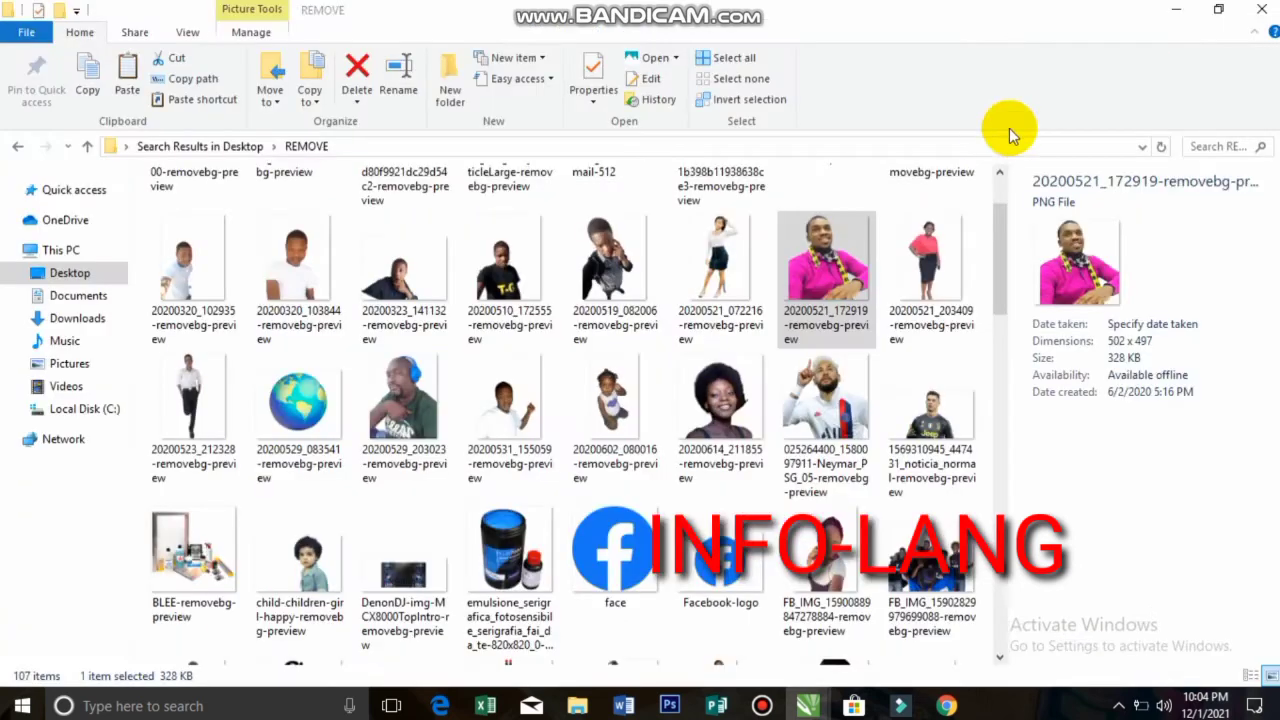
{"action": "left_click", "coordinate": [1262, 9]}
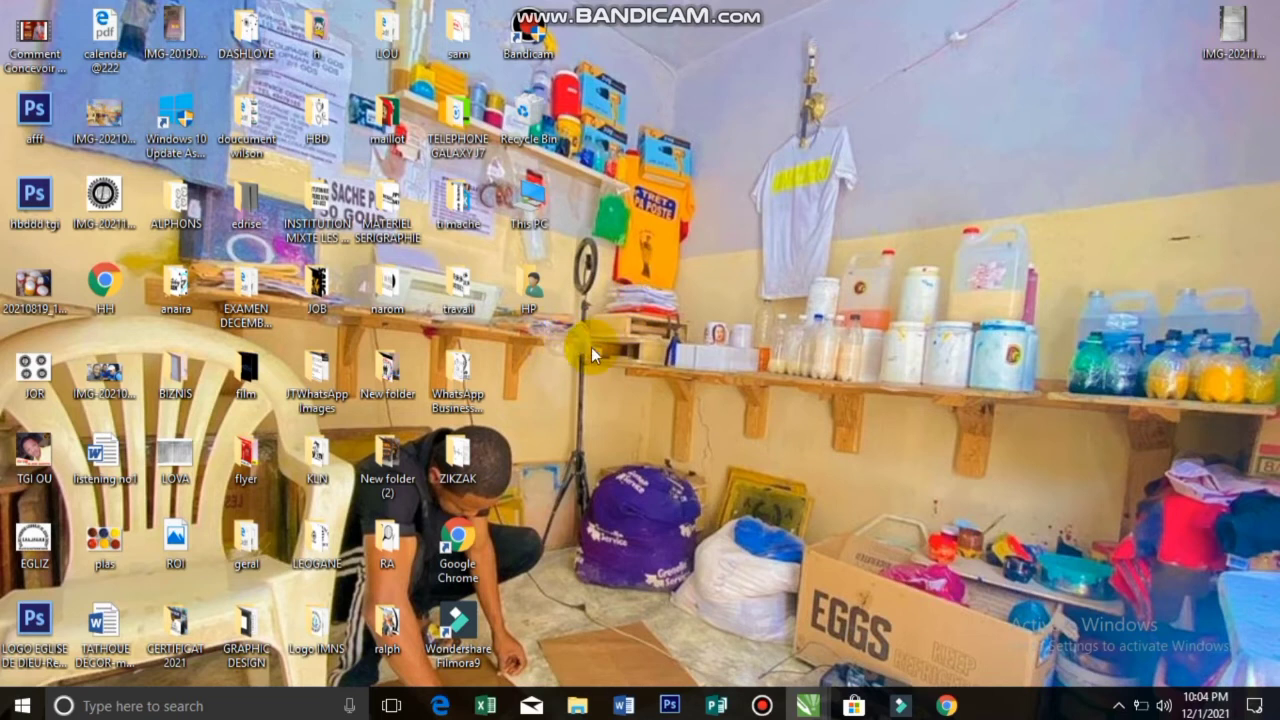
{"action": "left_click", "coordinate": [681, 328]}
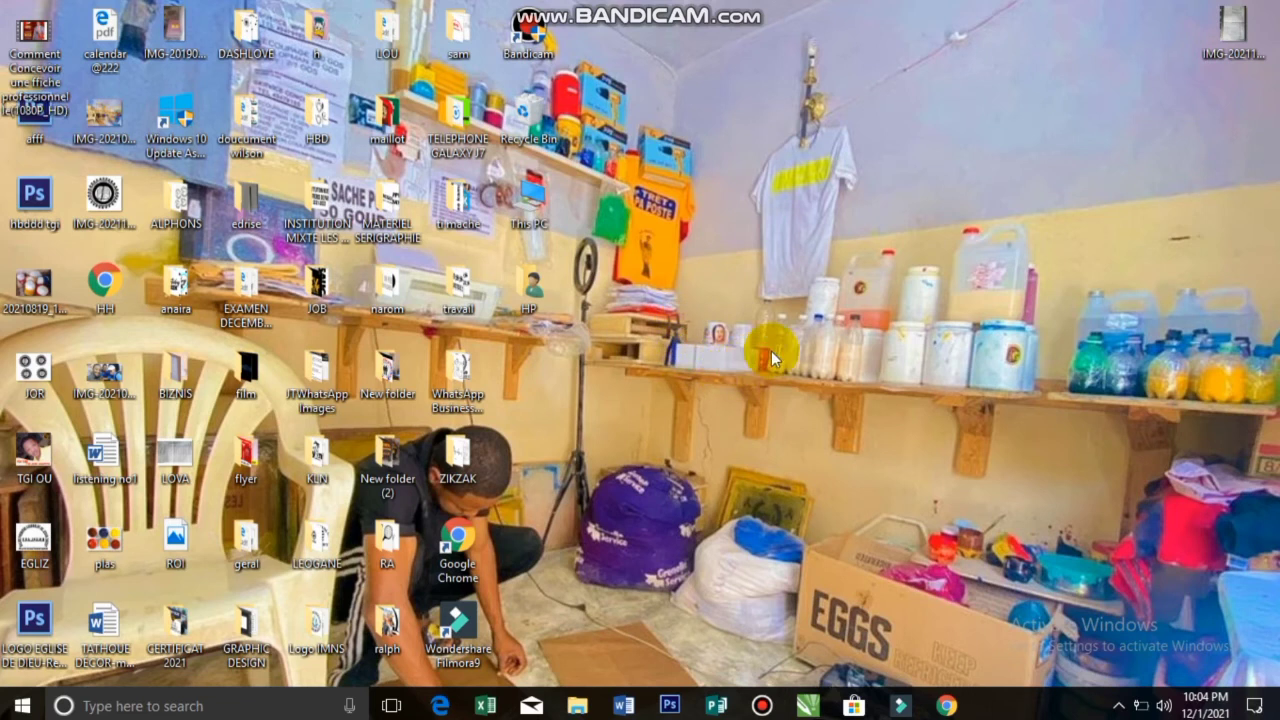
Refresh the desktop and move the exported ROI image to an empty area away from the other icons
{"action": "right_click", "coordinate": [822, 350]}
{"action": "left_click", "coordinate": [815, 377]}
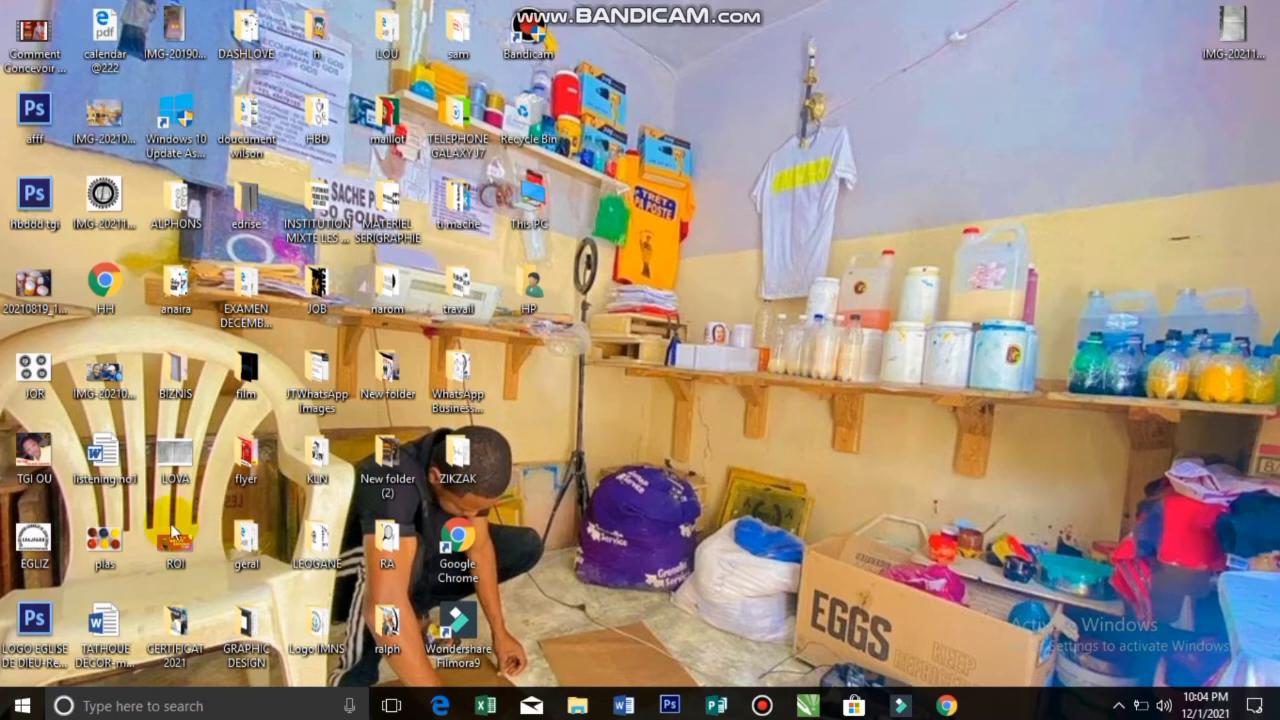
{"action": "left_click_drag", "start_coordinate": [750, 366], "coordinate": [847, 389]}
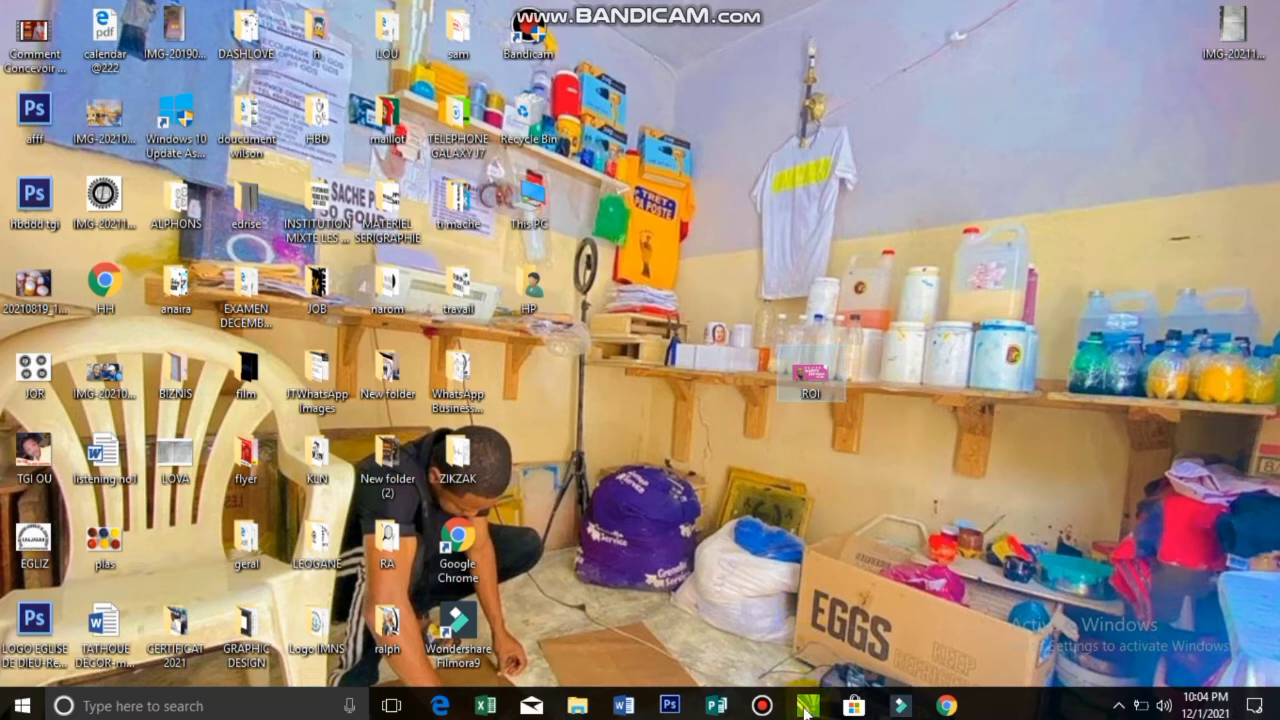
Switch back to CorelDRAW and copy the grouped birthday design
{"action": "left_click_drag", "start_coordinate": [720, 548], "coordinate": [668, 428]}
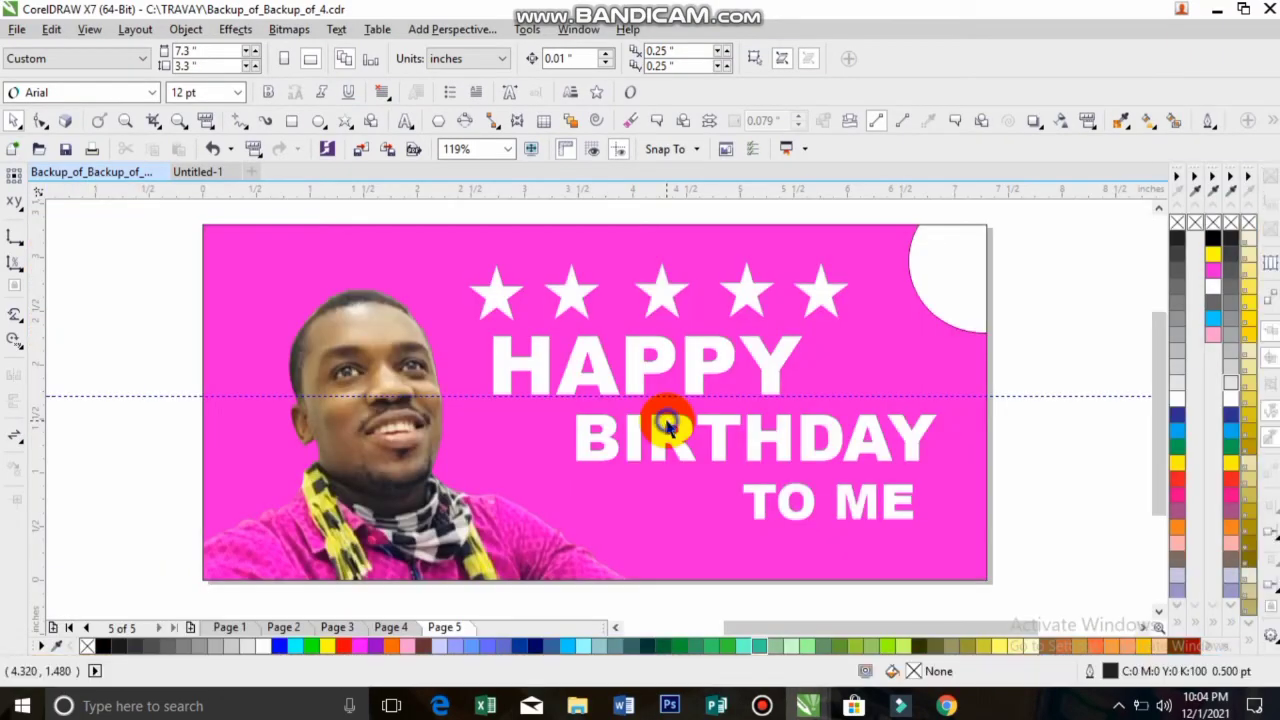
{"action": "left_click", "coordinate": [666, 425]}
{"action": "right_click", "coordinate": [666, 425]}
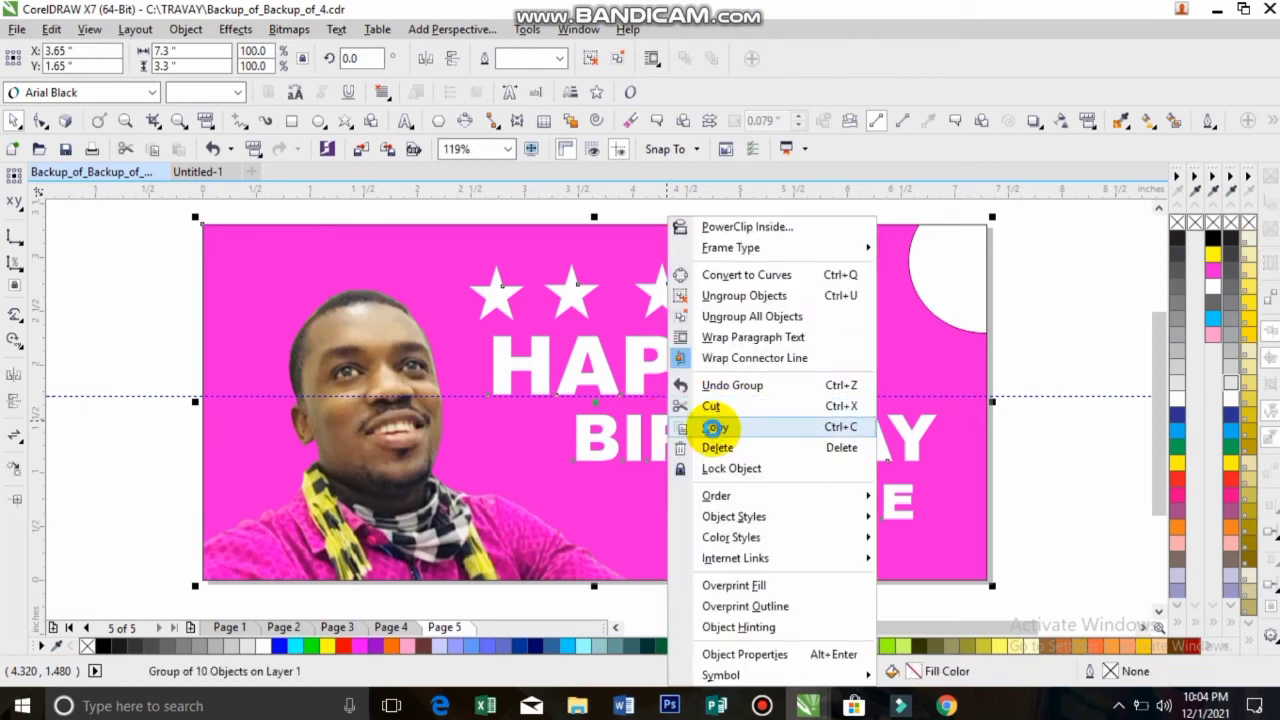
{"action": "left_click", "coordinate": [715, 427]}
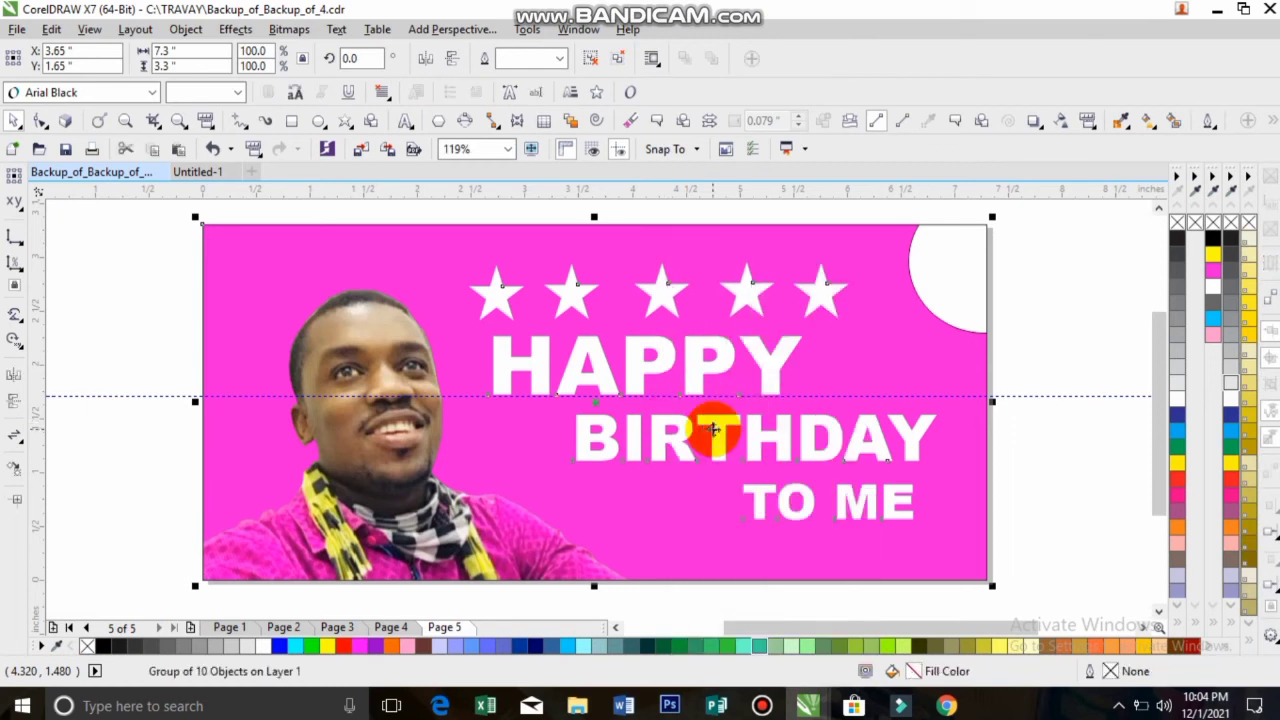
Create a new Letter document in inches and paste the copied birthday design into it
{"action": "left_click", "coordinate": [253, 174]}
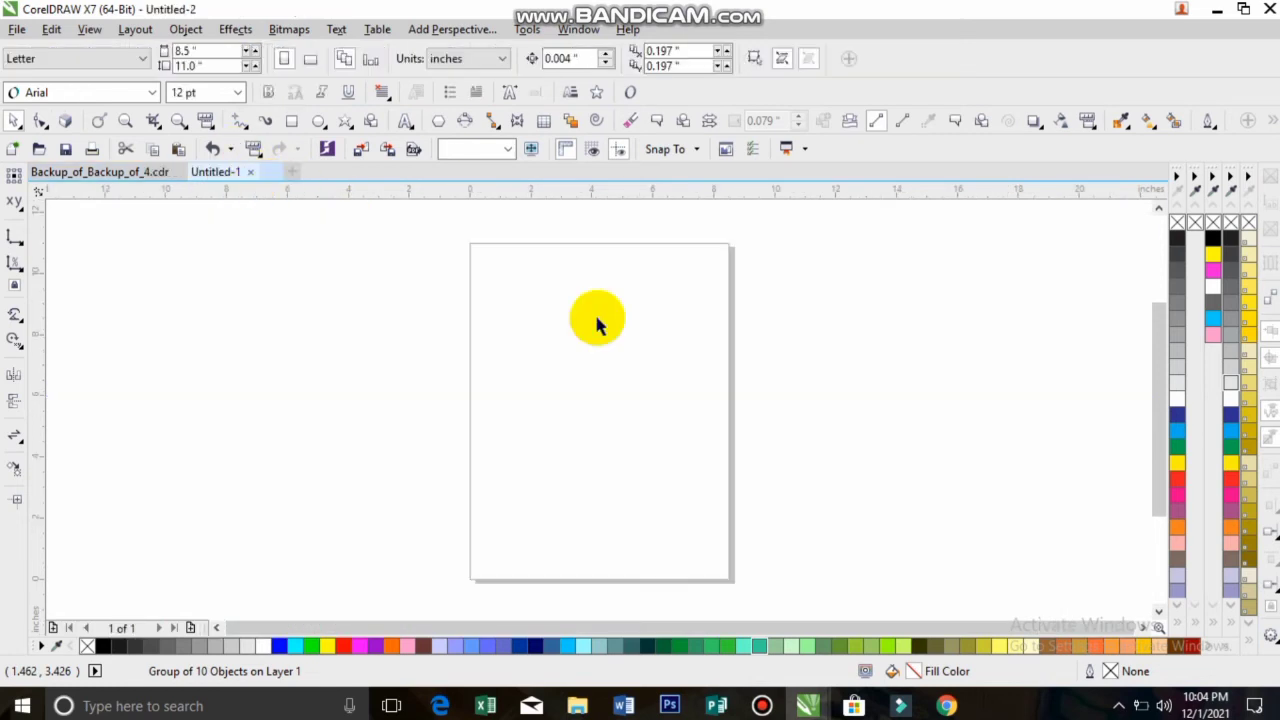
{"action": "key", "text": "ctrl+n"}
{"action": "key", "text": "ctrl+v"}
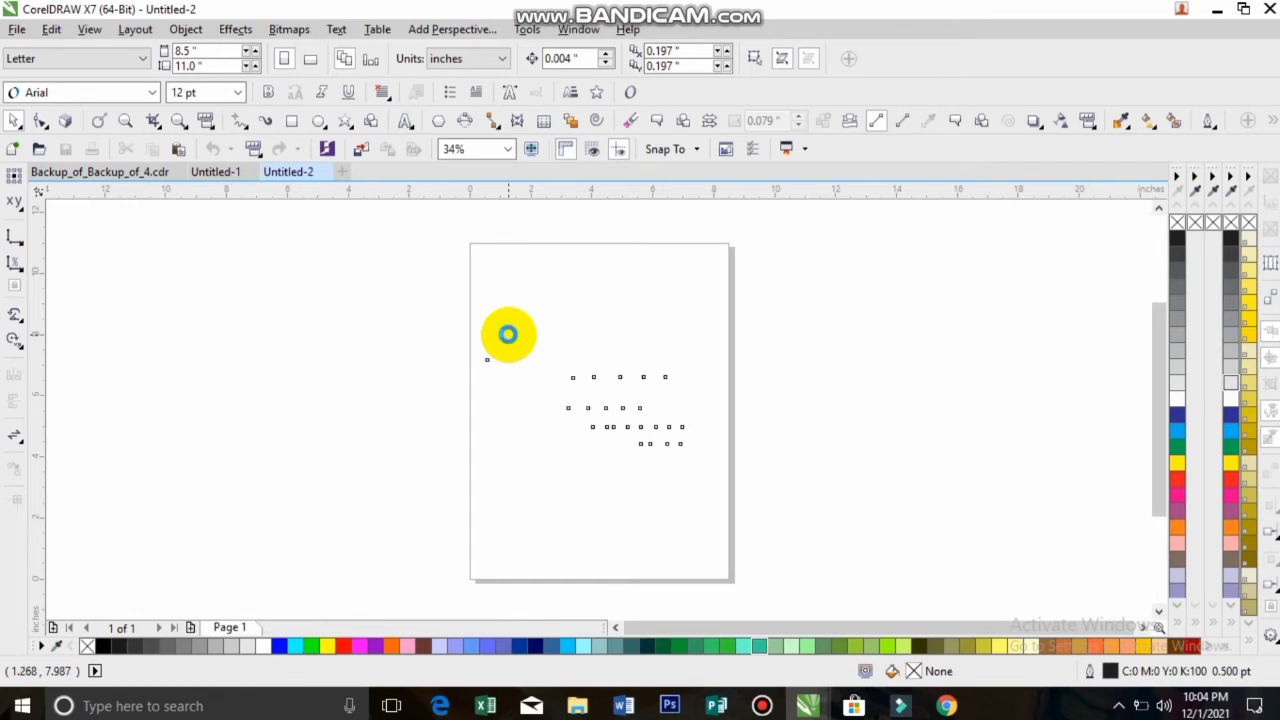
Duplicate the birthday design below and above the original so three cards are stacked on the page
{"action": "left_click", "coordinate": [608, 424]}
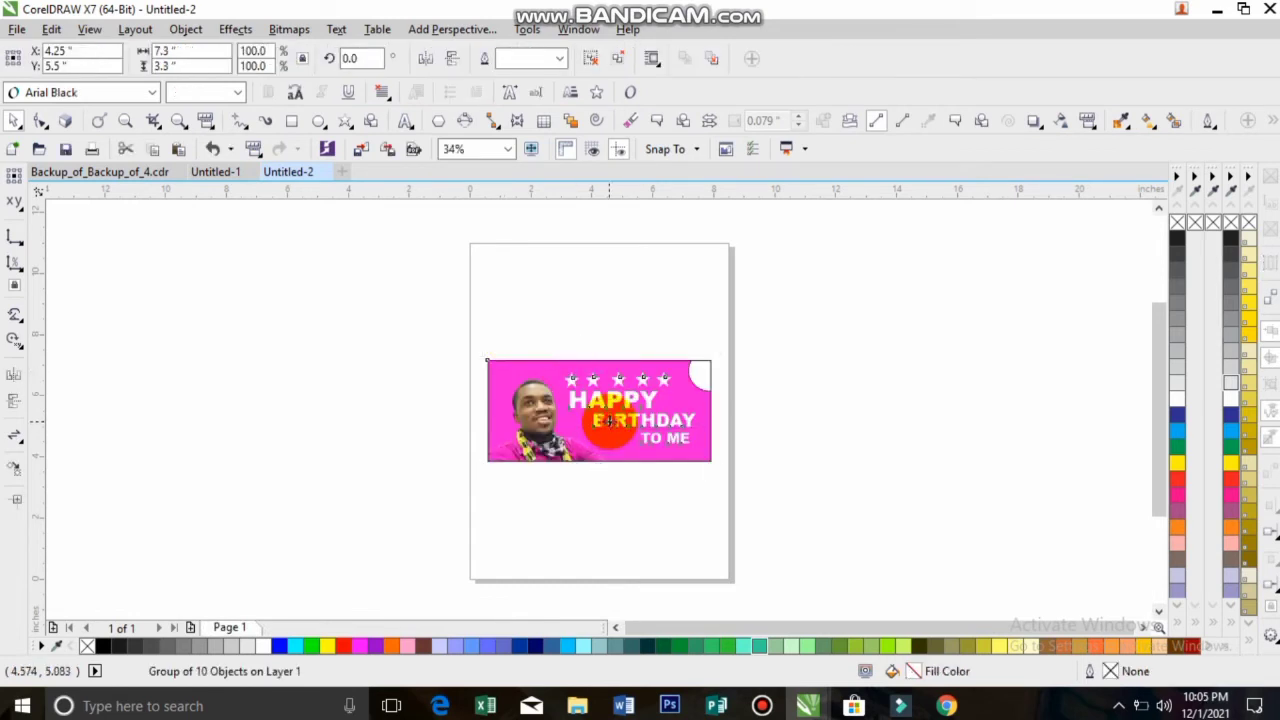
{"action": "left_click_drag", "start_coordinate": [608, 421], "coordinate": [608, 535]}
{"action": "right_click", "coordinate": [610, 313]}
{"action": "right_click", "coordinate": [608, 535]}
{"action": "left_click", "coordinate": [753, 367]}
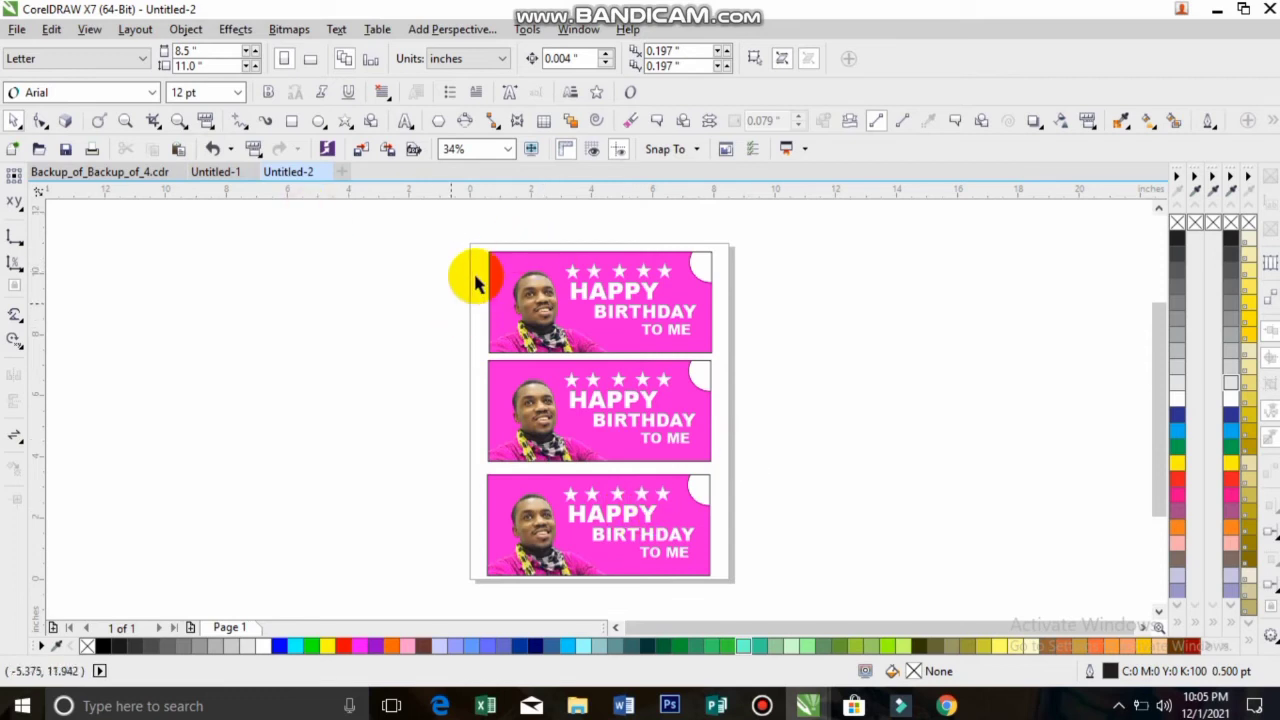
Add an 8.5 by 11 inch rectangle matching the page and group it with the three cards
{"action": "double_click", "coordinate": [291, 120]}
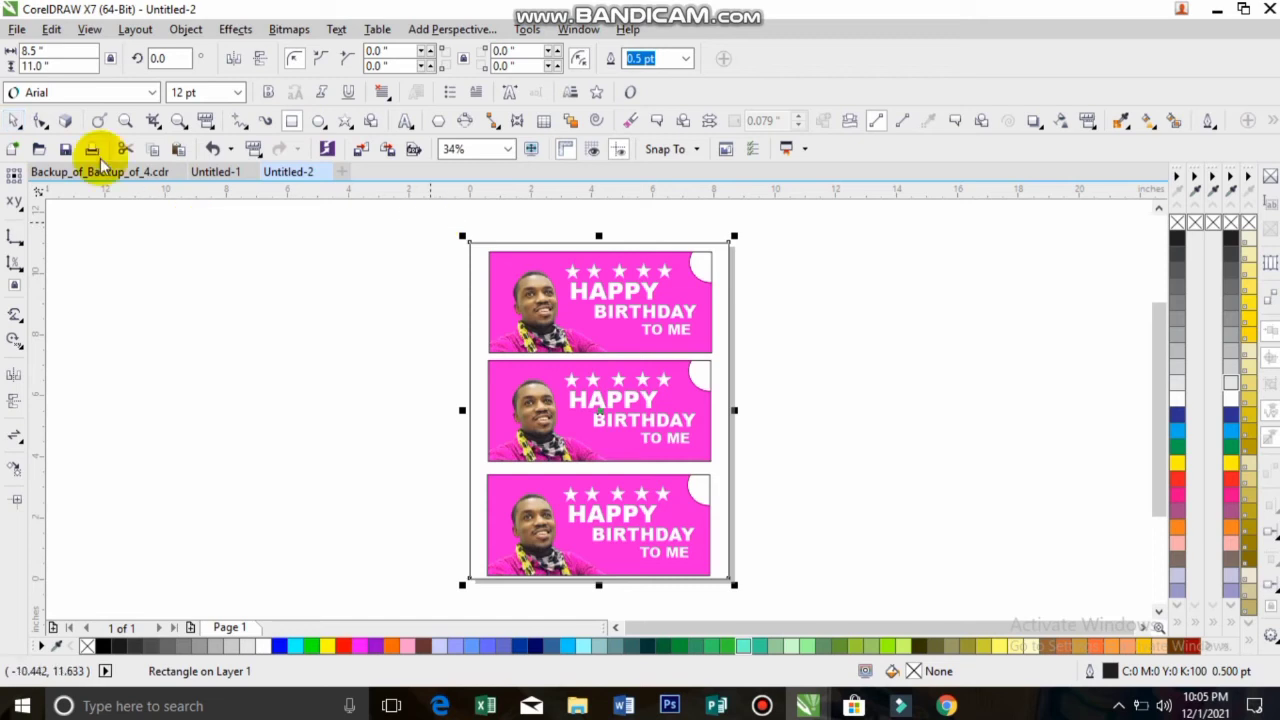
{"action": "left_click", "coordinate": [8, 122]}
{"action": "left_click_drag", "start_coordinate": [440, 215], "coordinate": [789, 563]}
{"action": "key", "text": "ctrl+g"}
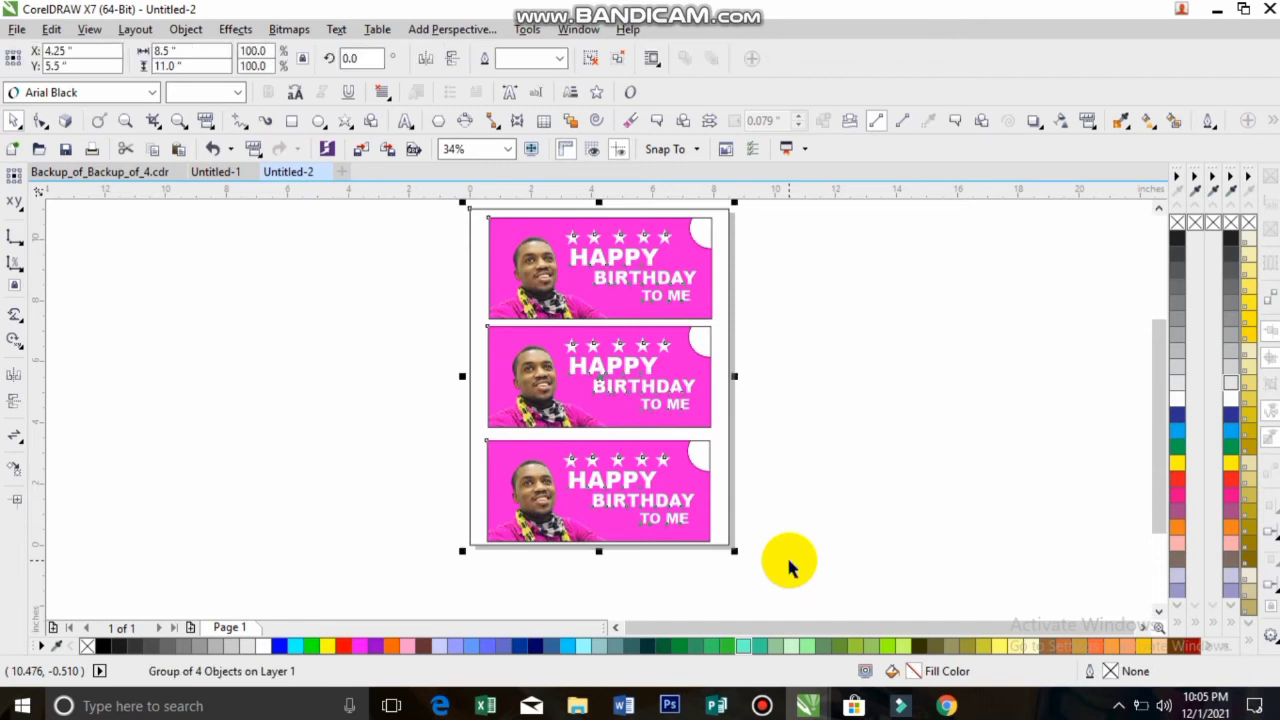
{"action": "left_click", "coordinate": [17, 29]}
{"action": "mouse_move", "coordinate": [108, 360]}
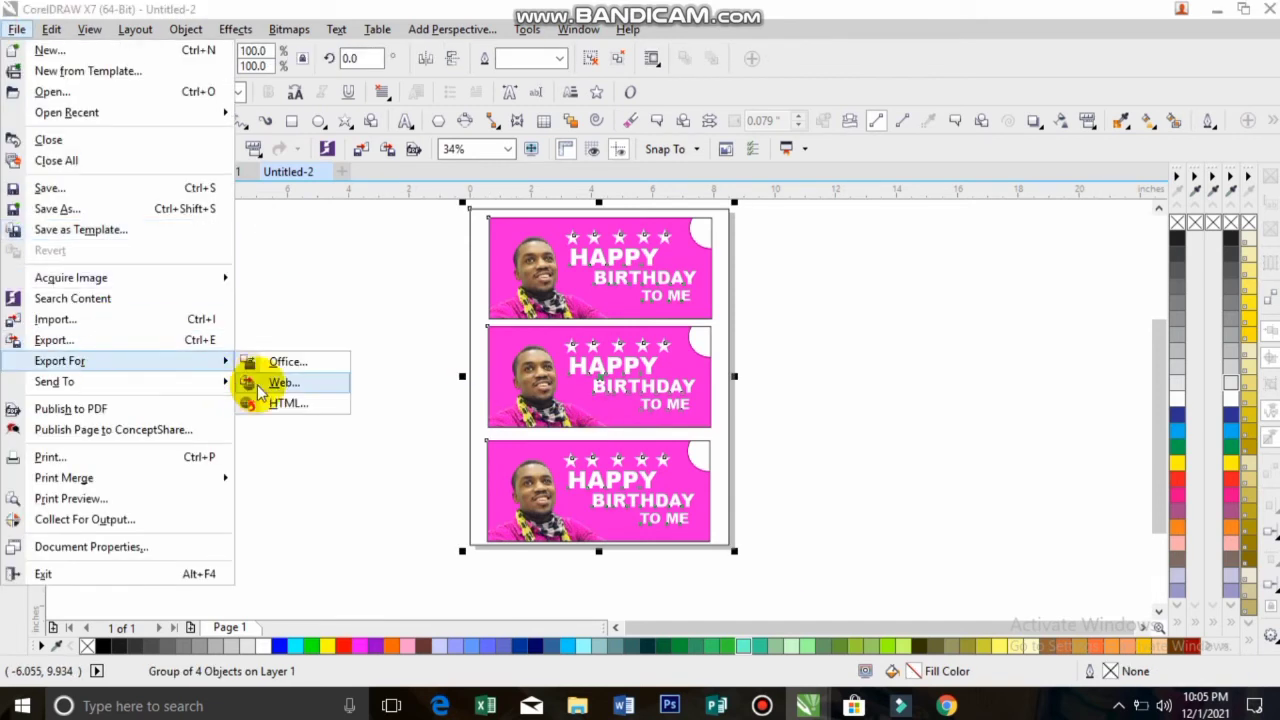
{"action": "left_click", "coordinate": [279, 383]}
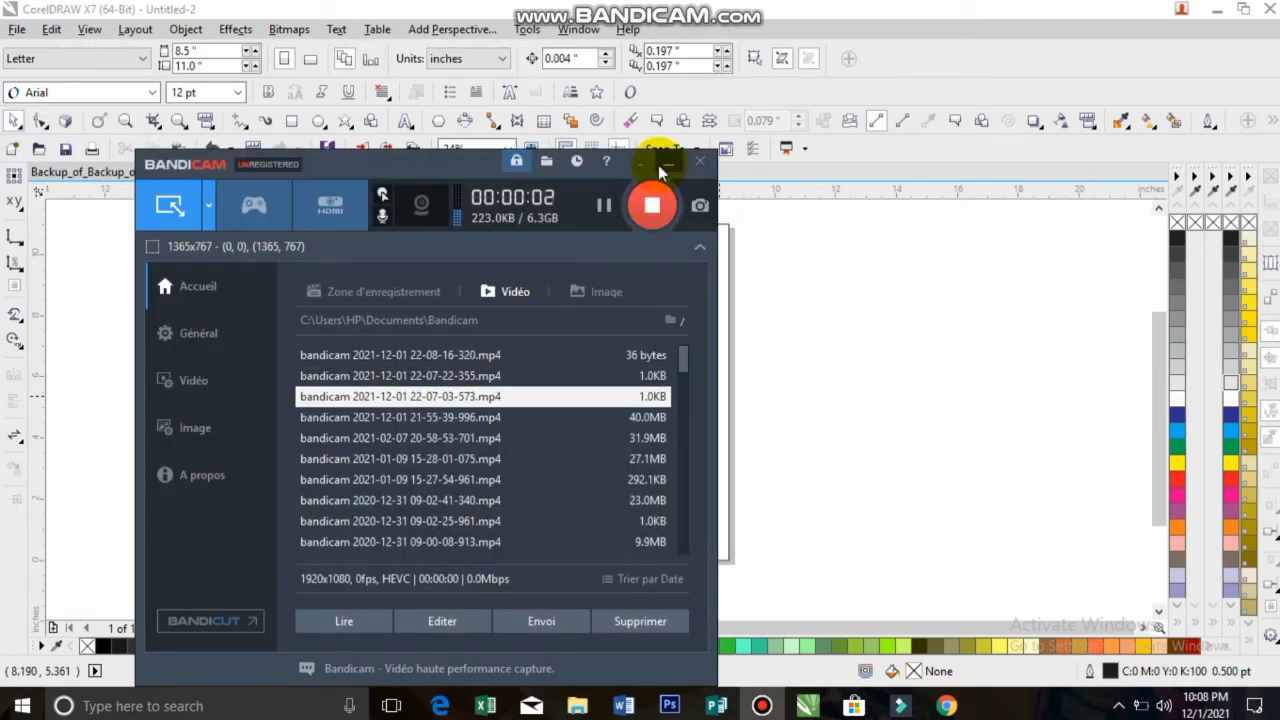
Minimize the recorder window and open the web export settings for the three-card sheet
{"action": "left_click", "coordinate": [665, 162]}
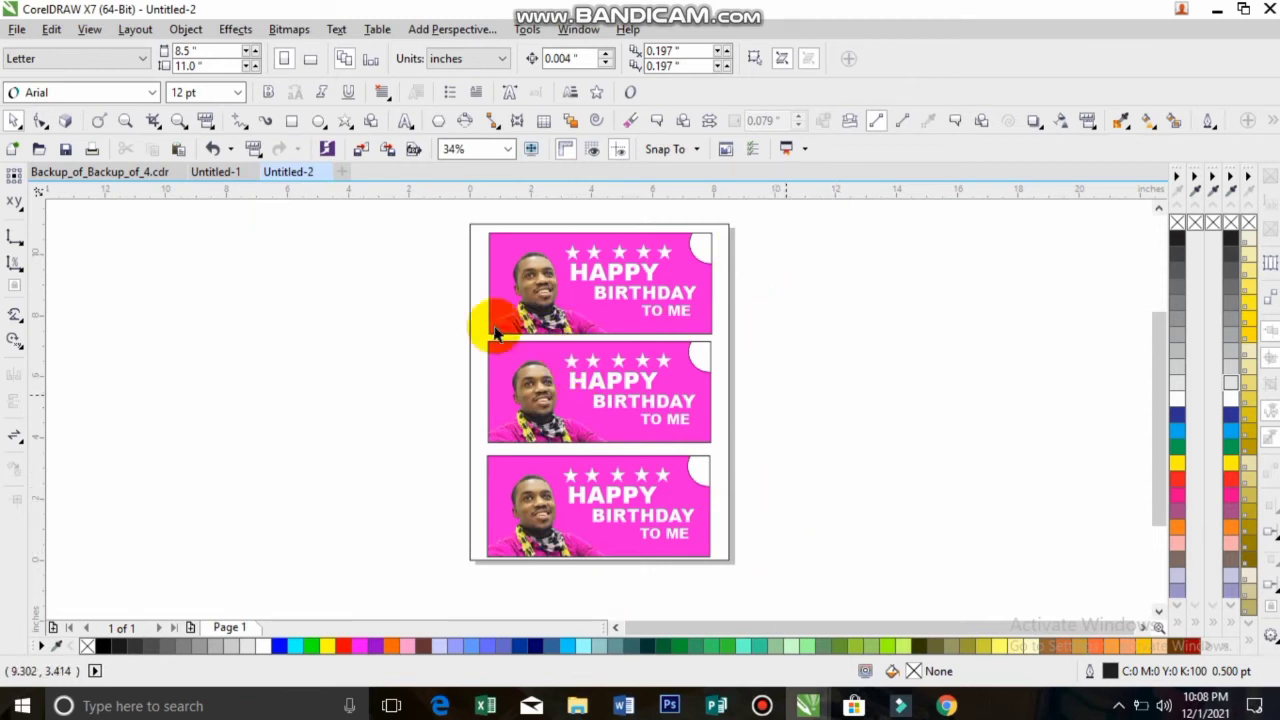
{"action": "left_click", "coordinate": [17, 31]}
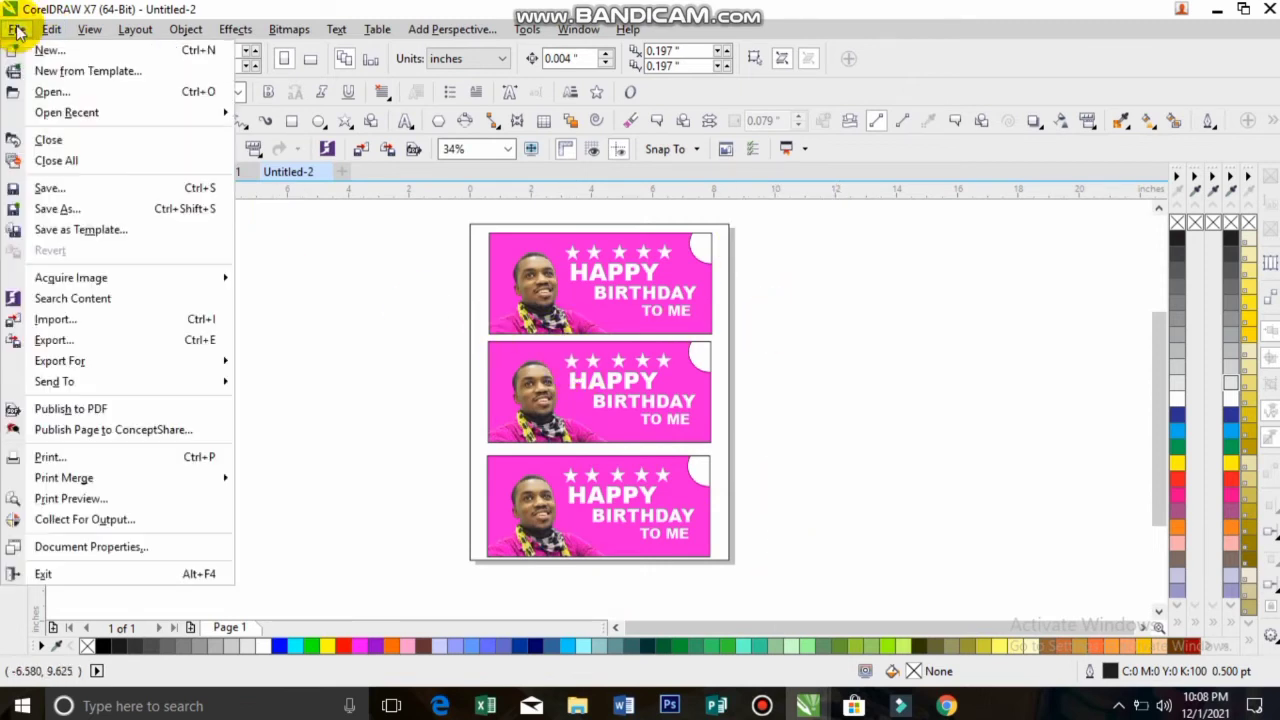
{"action": "mouse_move", "coordinate": [108, 366]}
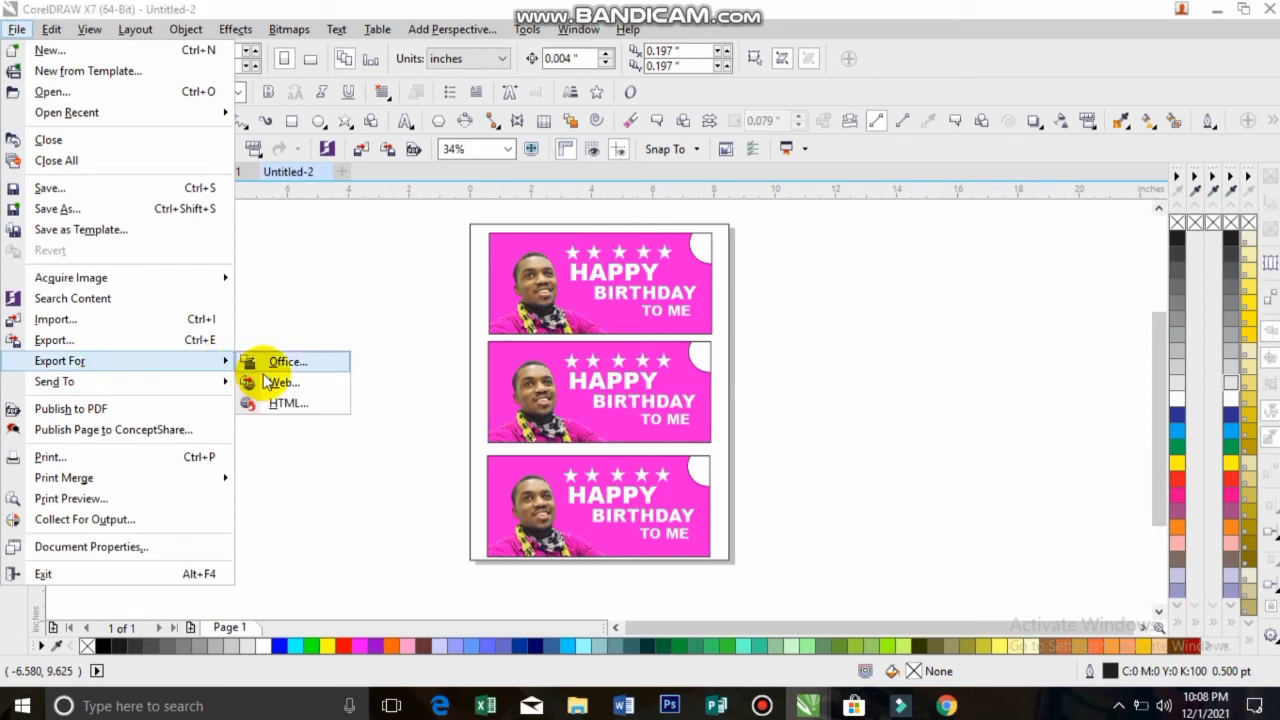
{"action": "left_click", "coordinate": [259, 382]}
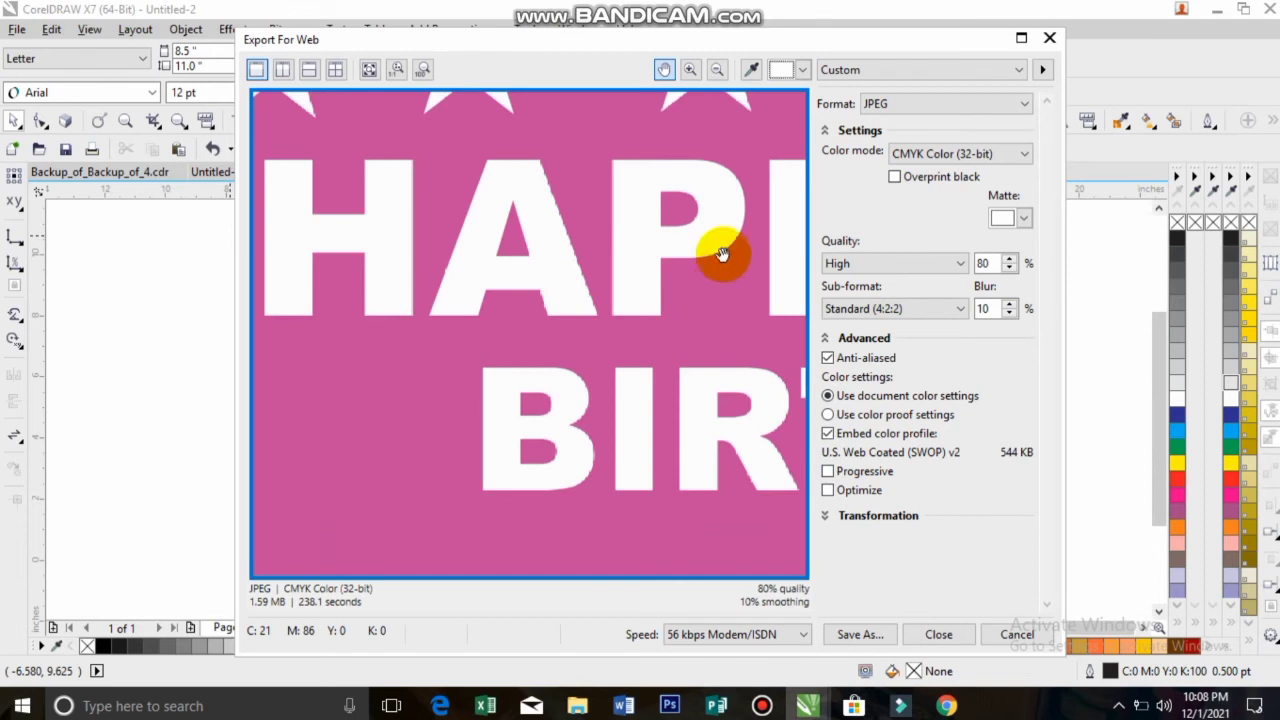
Zoom out the export preview to check the layout of the whole three-card page
{"action": "left_click", "coordinate": [720, 72]}
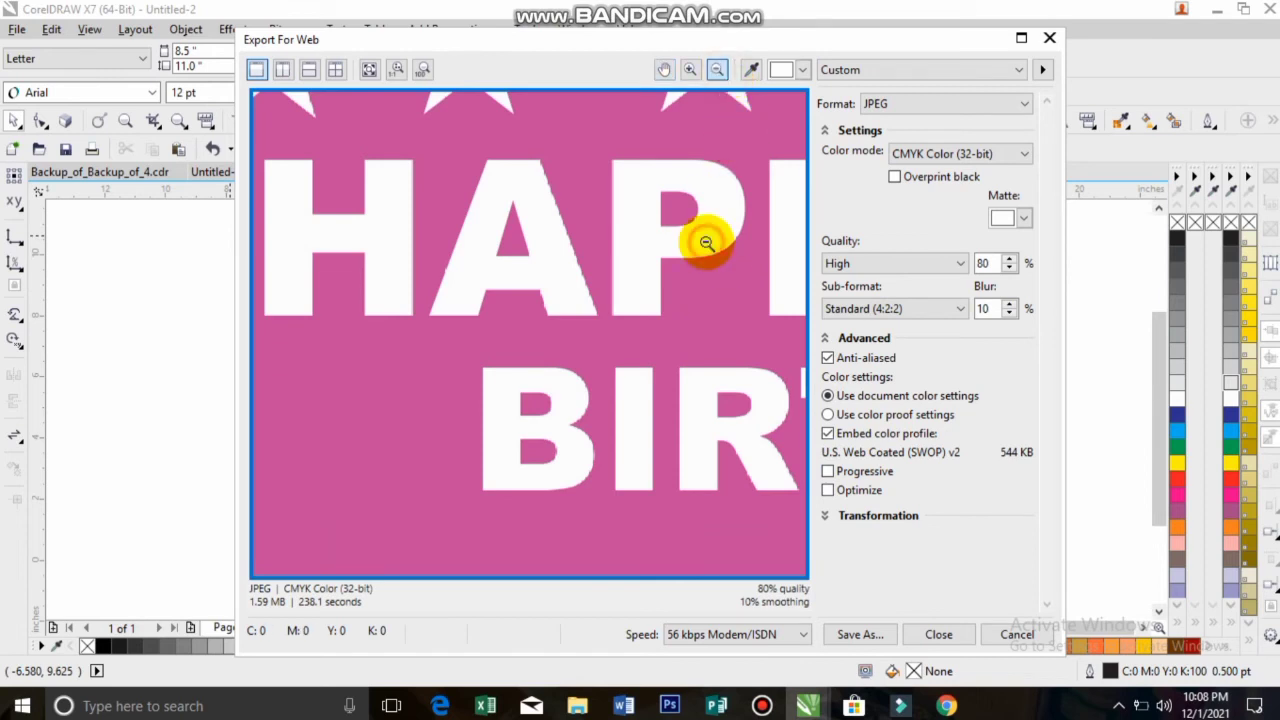
{"action": "left_click", "coordinate": [547, 207]}
{"action": "left_click", "coordinate": [547, 207]}
{"action": "left_click", "coordinate": [546, 207]}
{"action": "left_click", "coordinate": [545, 208]}
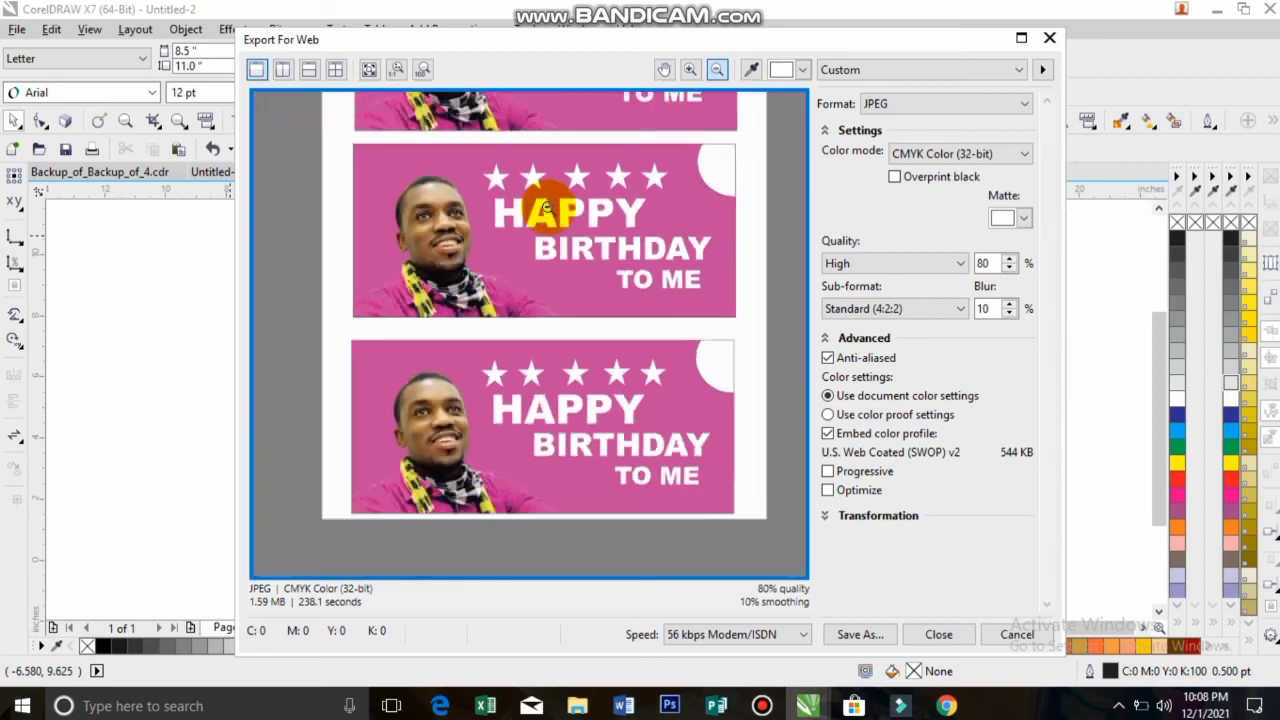
{"action": "left_click", "coordinate": [545, 208]}
{"action": "left_click", "coordinate": [546, 208]}
{"action": "left_click", "coordinate": [546, 208]}
{"action": "left_click", "coordinate": [547, 209]}
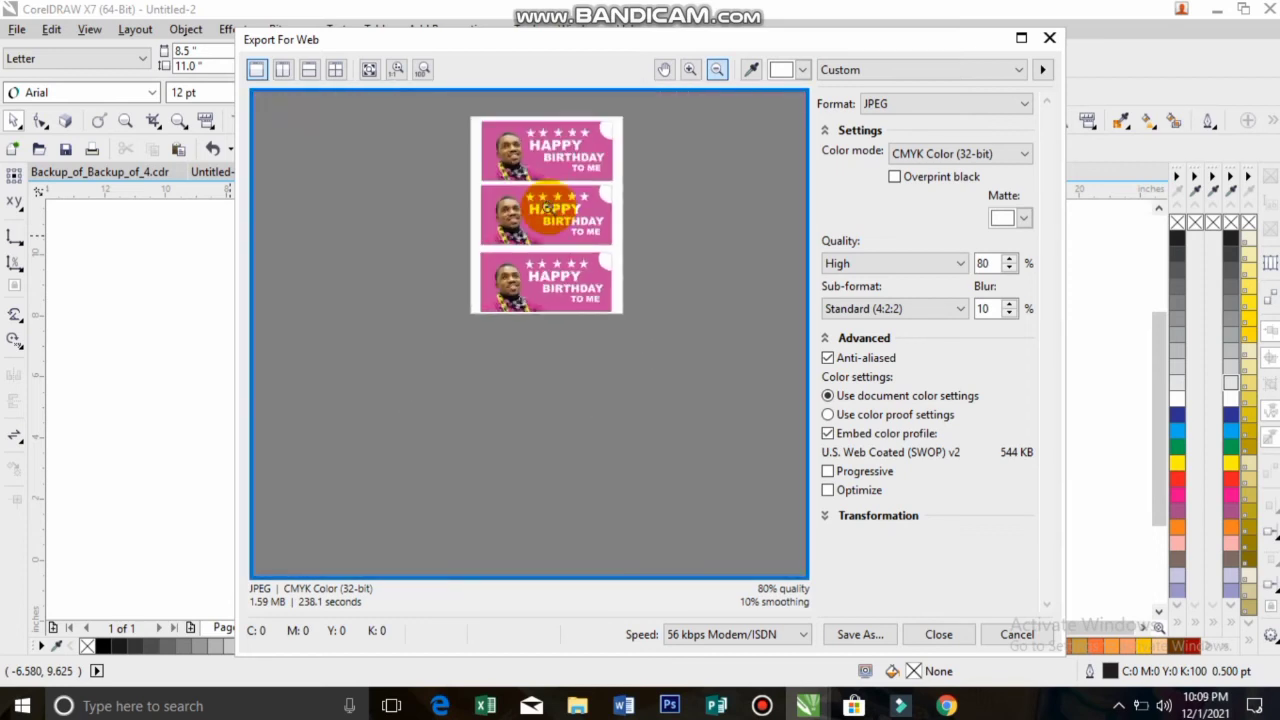
Save the three-card sheet to the Desktop as a High-quality JPEG named INF-LANG
{"action": "left_click", "coordinate": [691, 70]}
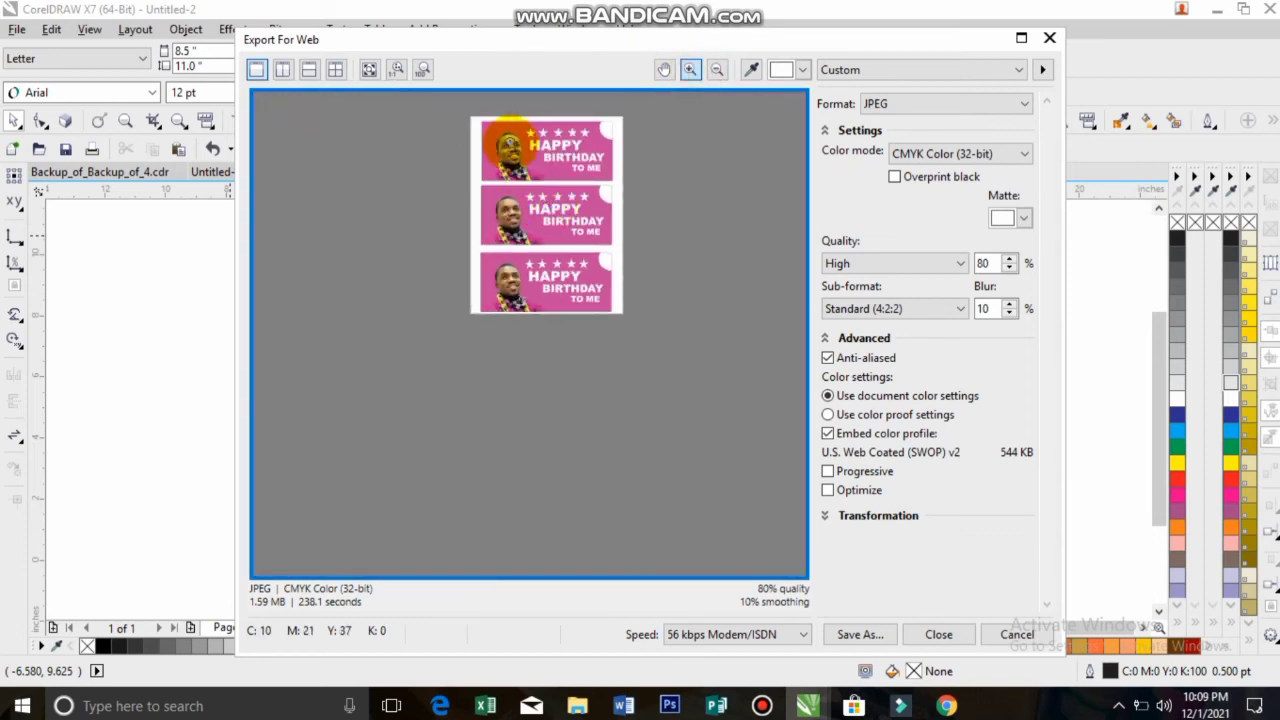
{"action": "left_click", "coordinate": [495, 140]}
{"action": "left_click", "coordinate": [510, 143]}
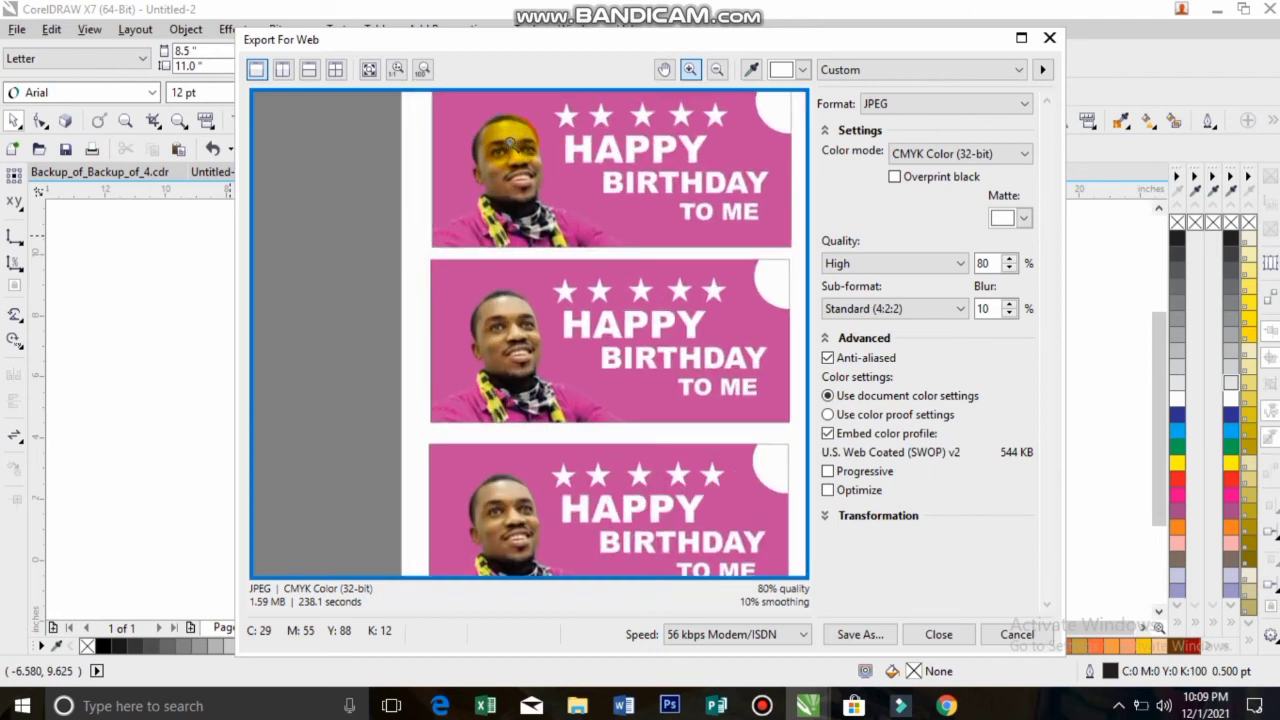
{"action": "left_click", "coordinate": [752, 350]}
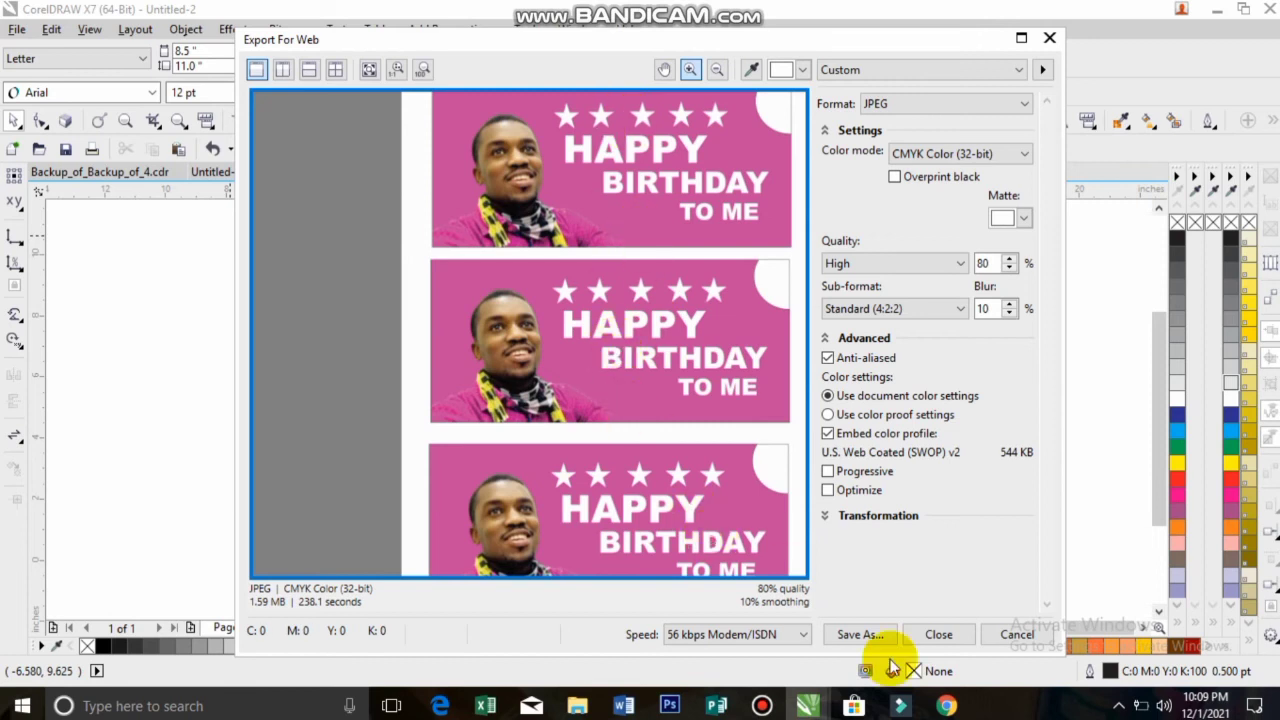
{"action": "left_click", "coordinate": [853, 635]}
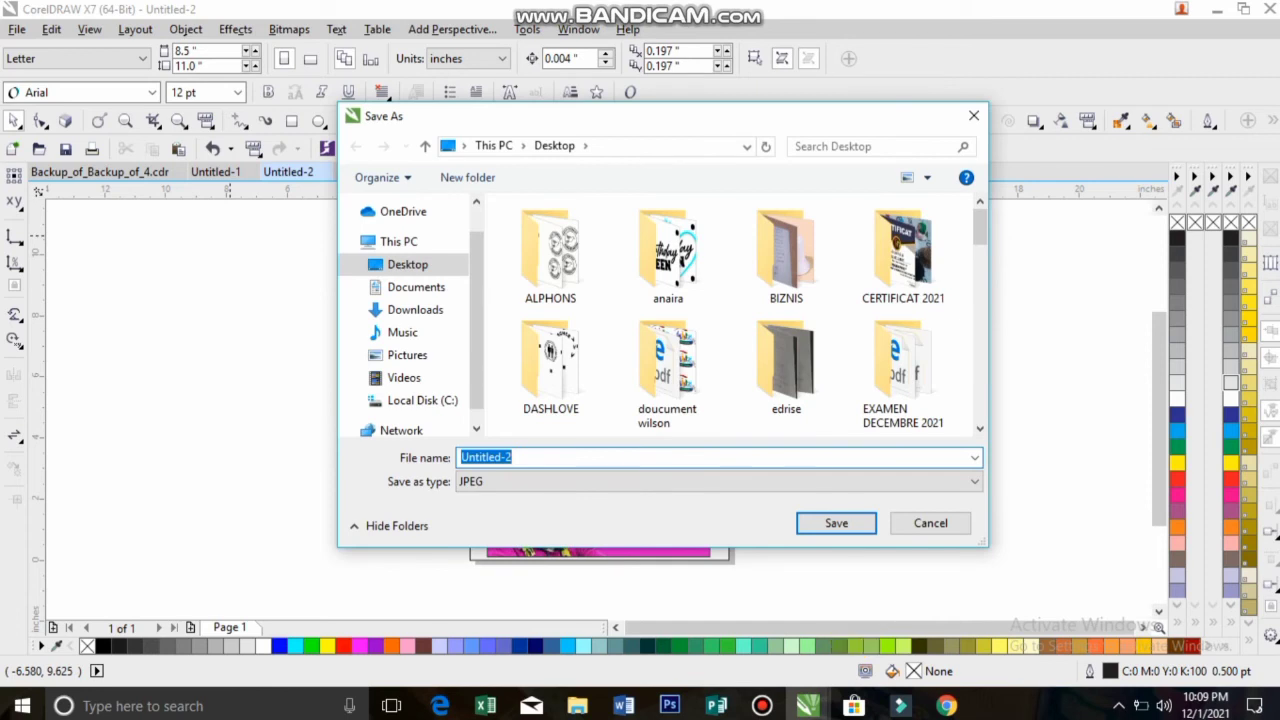
{"action": "type", "text": "INF-LANG"}
{"action": "left_click", "coordinate": [805, 527]}
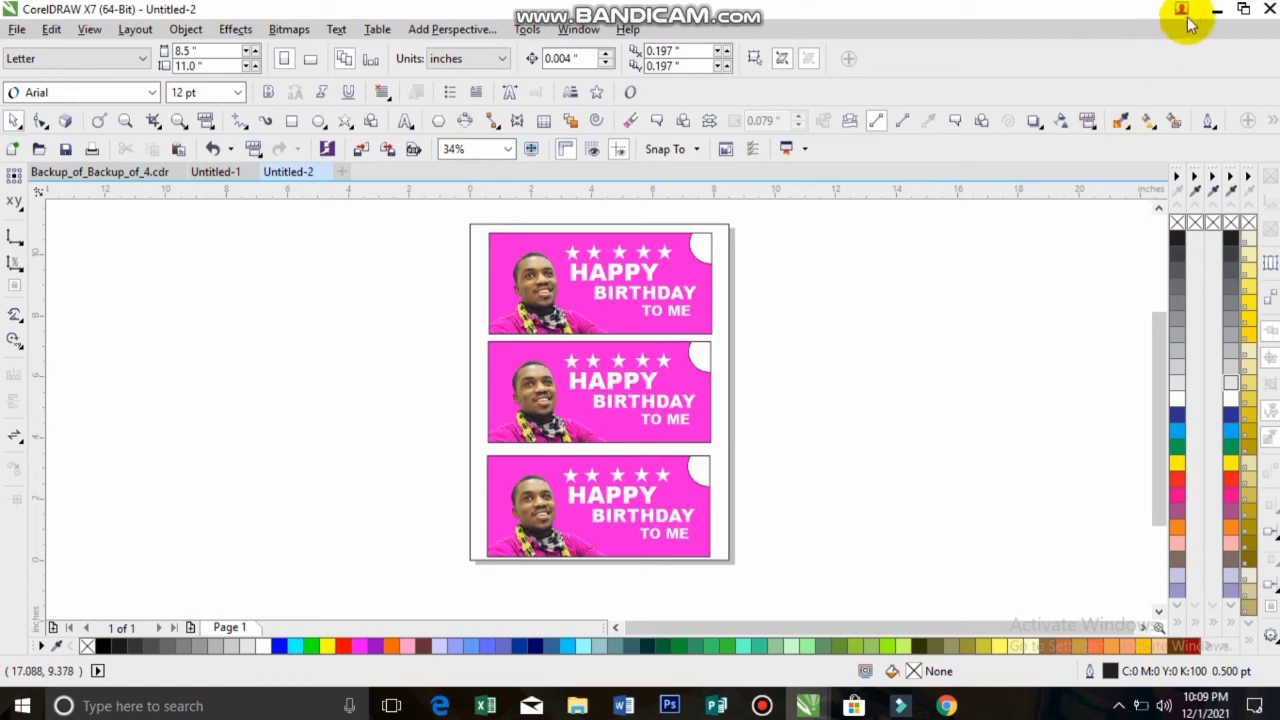
Switch to the desktop, view the exported INF-LANG image in Photos to check the three-card layout, and minimize the viewer
{"action": "left_click", "coordinate": [1217, 9]}
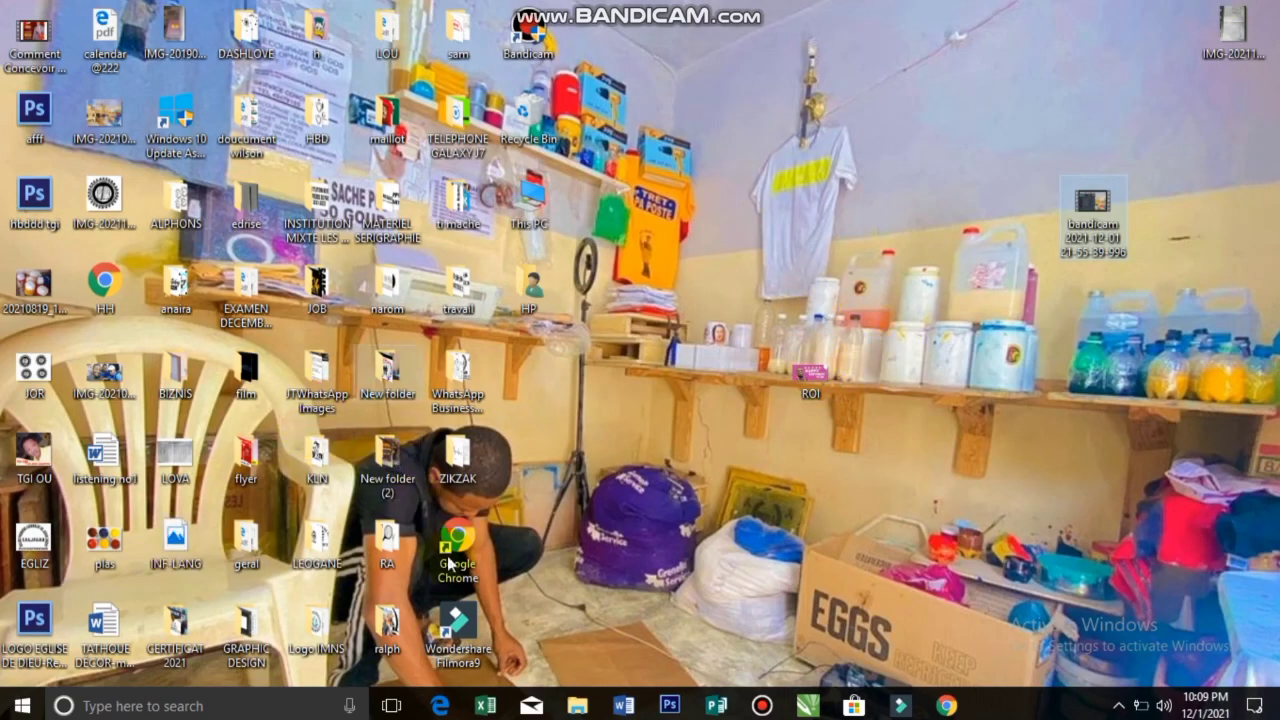
{"action": "left_click", "coordinate": [189, 566]}
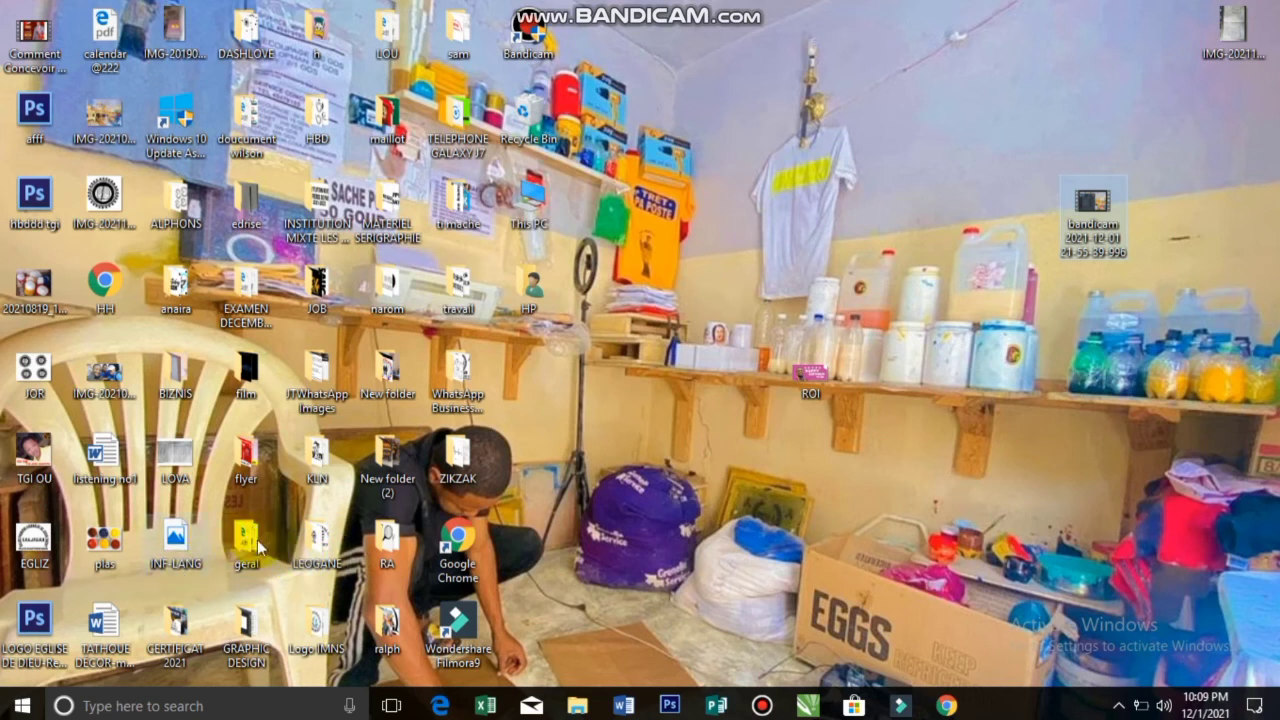
{"action": "double_click", "coordinate": [175, 563]}
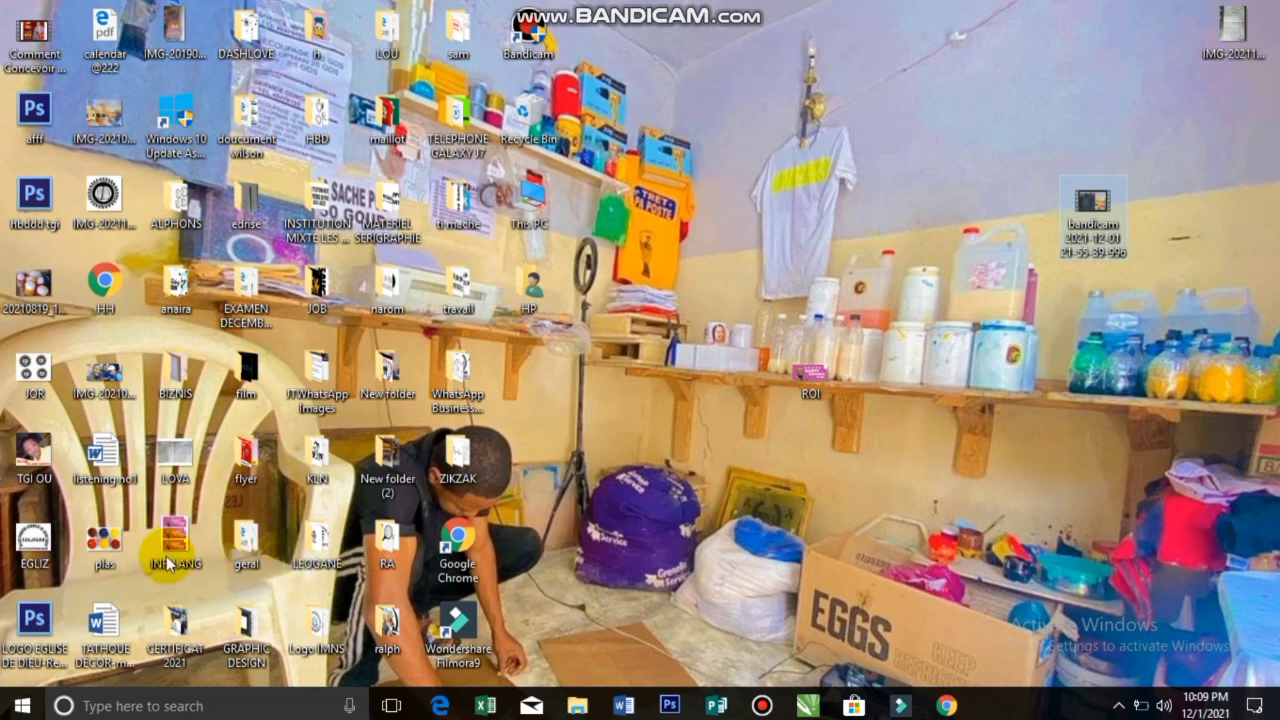
{"action": "left_click", "coordinate": [166, 556]}
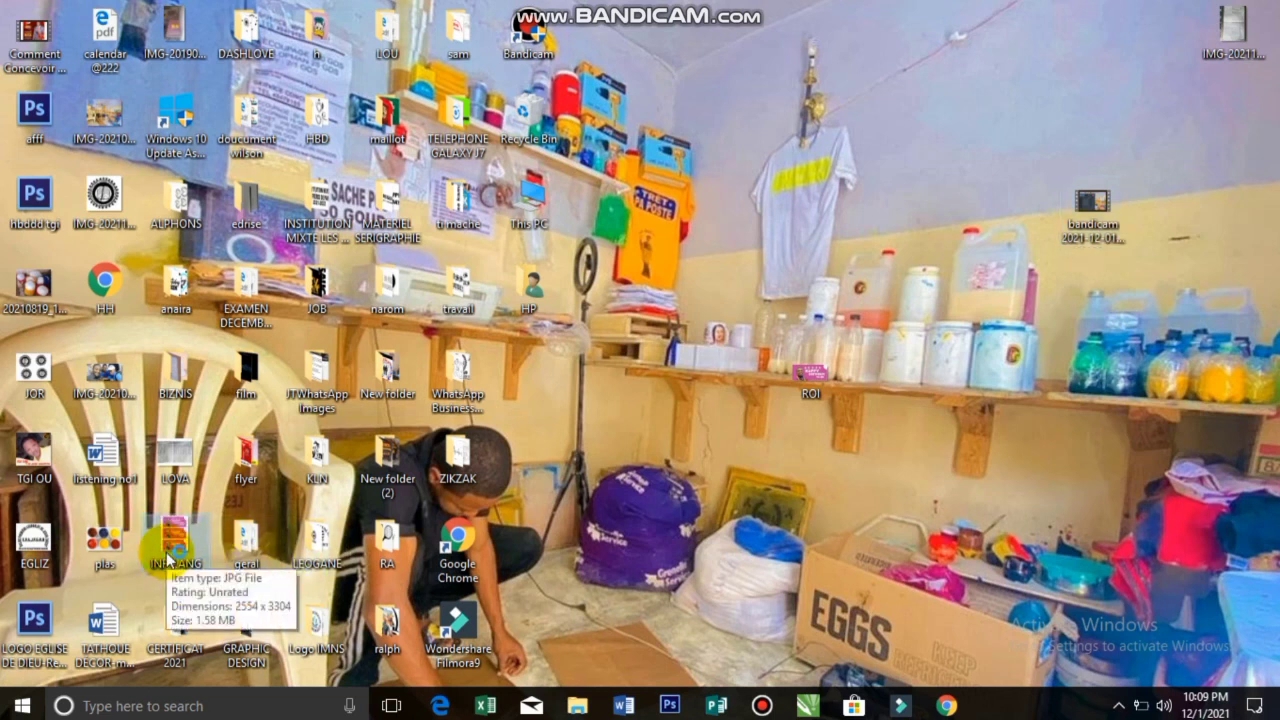
{"action": "double_click", "coordinate": [166, 556]}
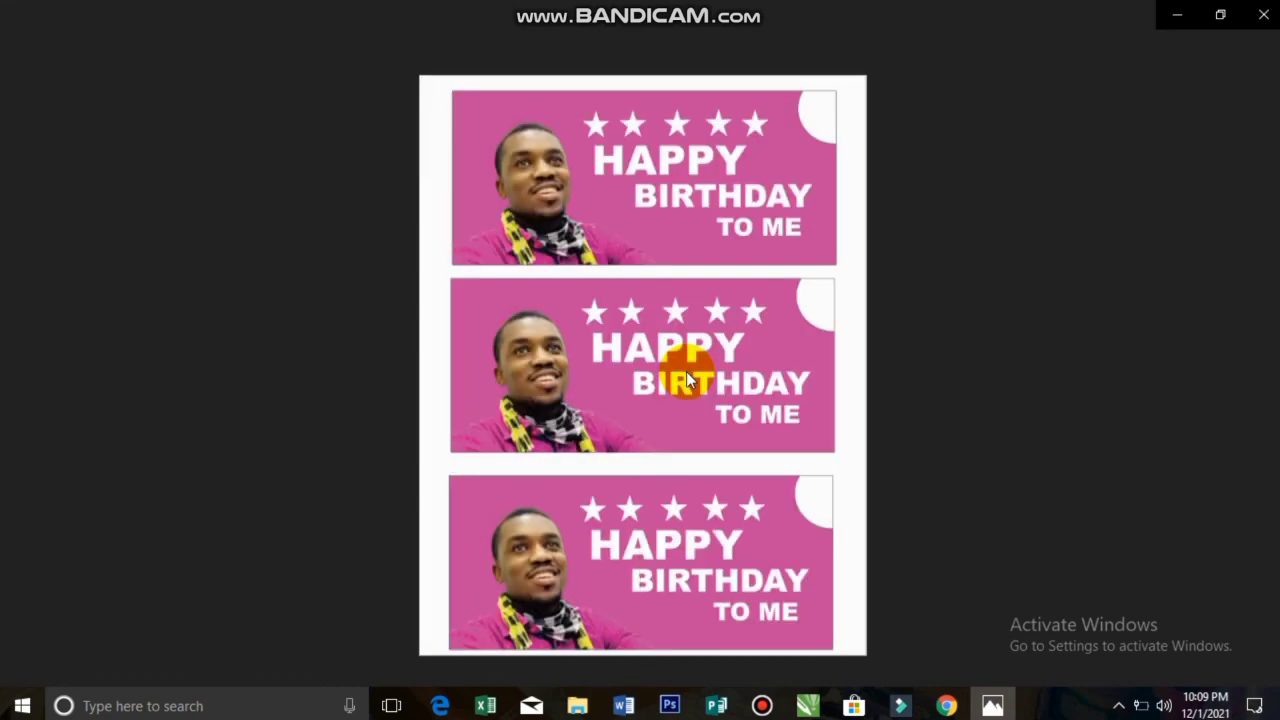
{"action": "mouse_move", "coordinate": [1091, 84]}
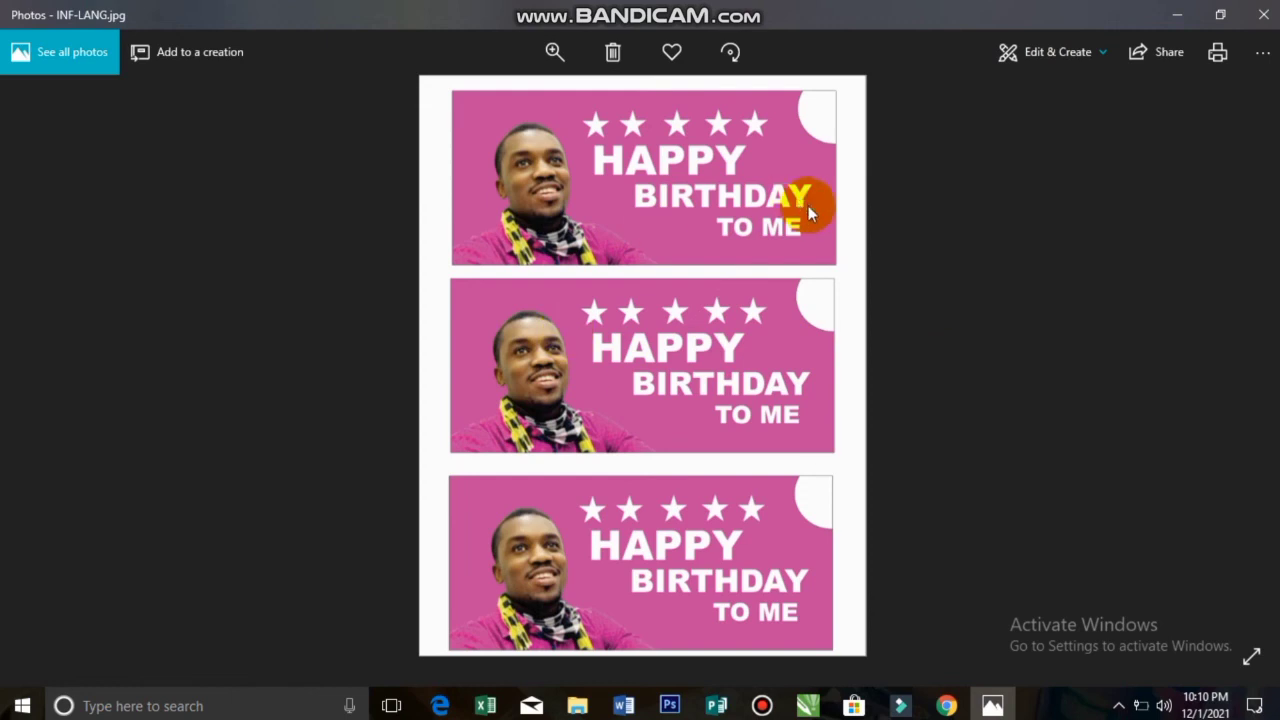
{"action": "left_click", "coordinate": [1178, 16]}
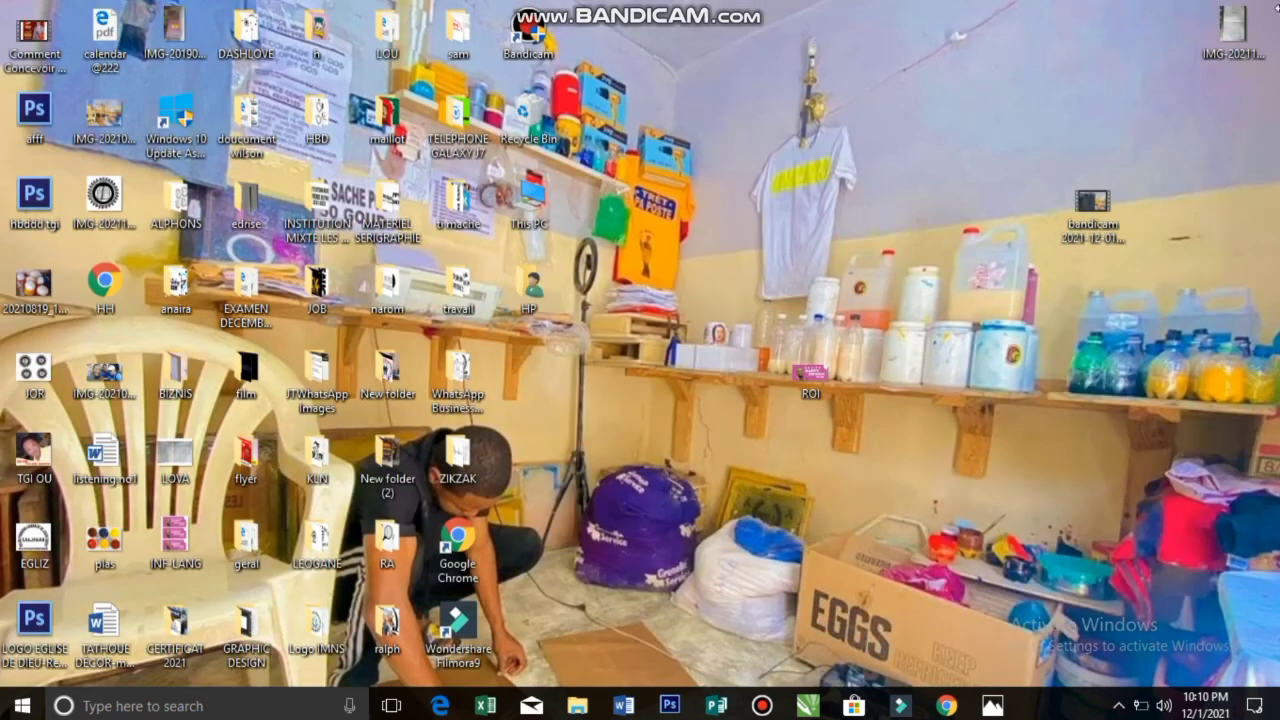